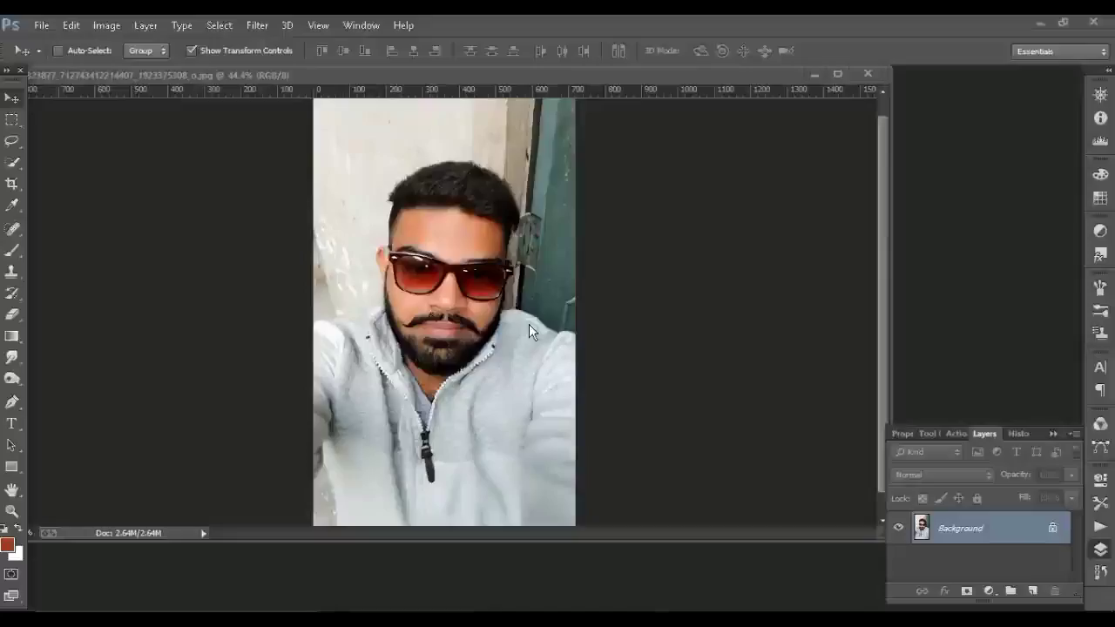
Duplicate the Background layer into 'Background copy'.
{"action": "key", "text": "ctrl+minus"}
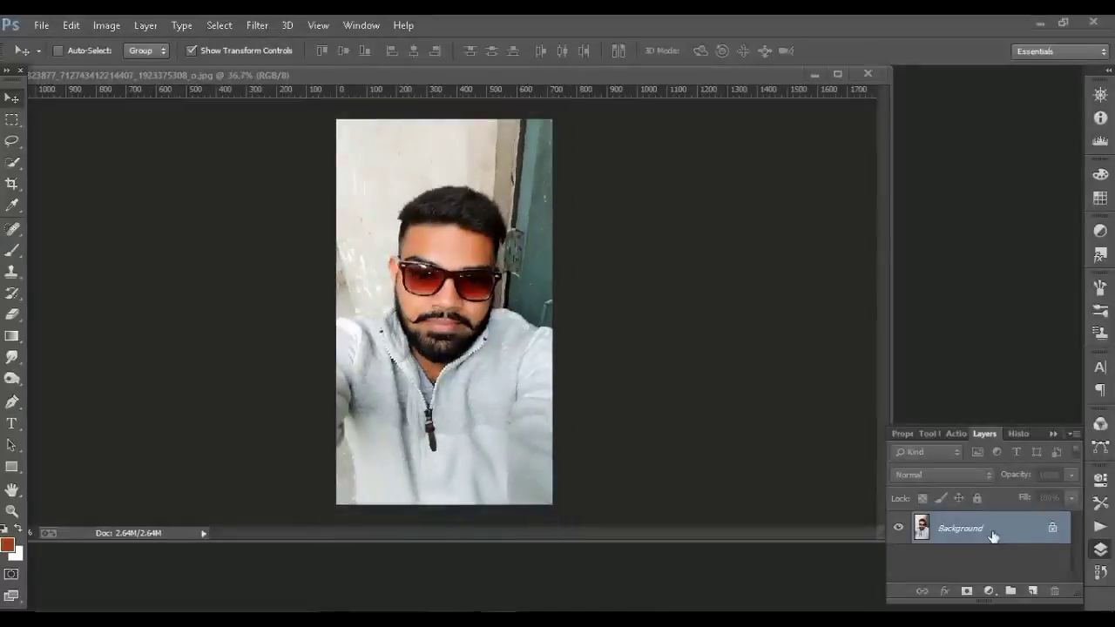
{"action": "right_click", "coordinate": [993, 535]}
{"action": "left_click", "coordinate": [967, 371]}
{"action": "left_click", "coordinate": [699, 218]}
Apply a Camera Raw Filter with Contrast -34, raised Clarity, Blacks +63 and lowered Shadows.
{"action": "left_click", "coordinate": [255, 25]}
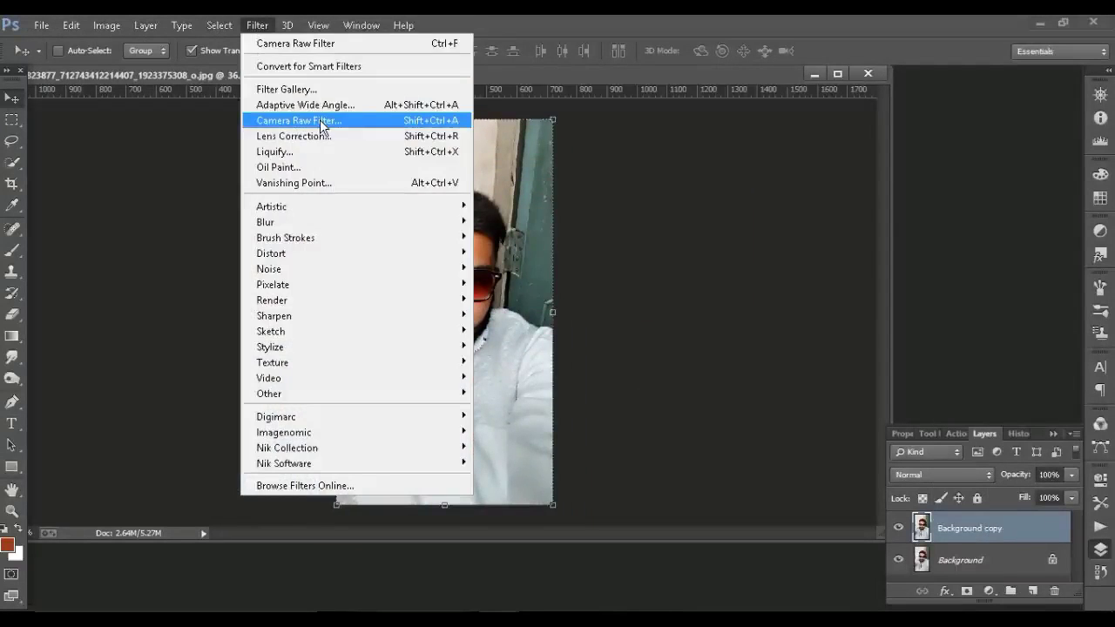
{"action": "left_click", "coordinate": [323, 115]}
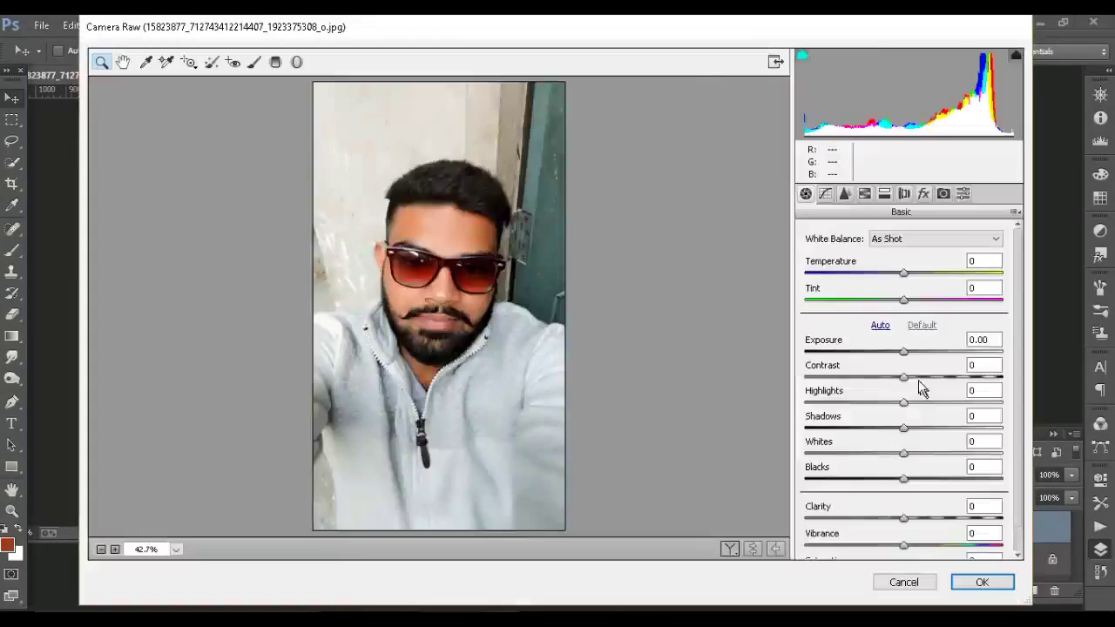
{"action": "left_click_drag", "start_coordinate": [904, 376], "coordinate": [872, 379]}
{"action": "left_click_drag", "start_coordinate": [903, 518], "coordinate": [936, 516]}
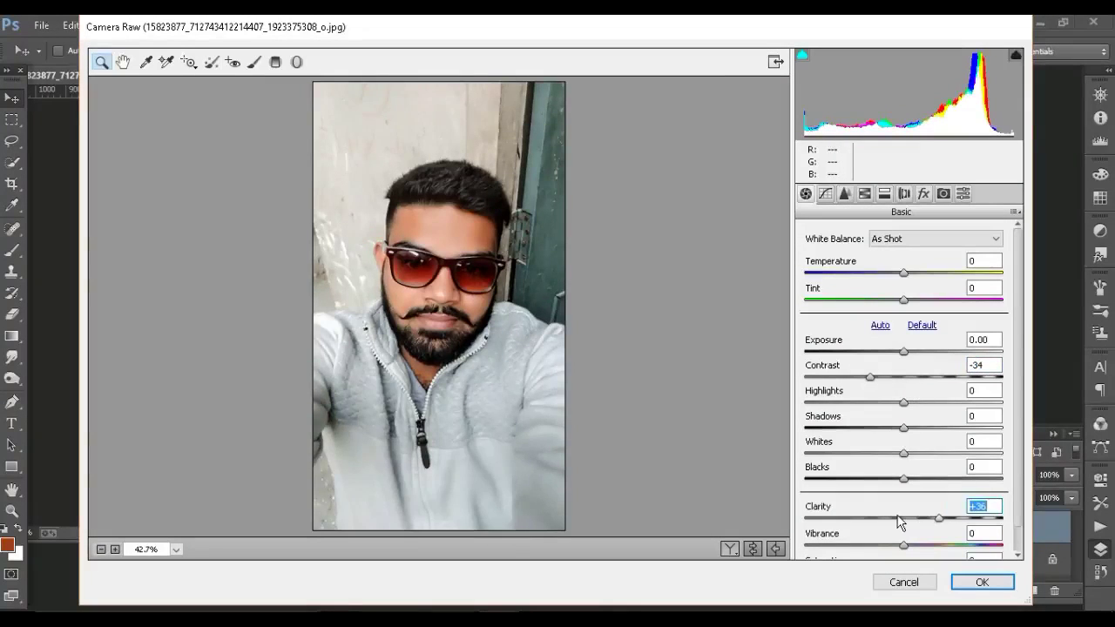
{"action": "left_click_drag", "start_coordinate": [903, 478], "coordinate": [965, 479]}
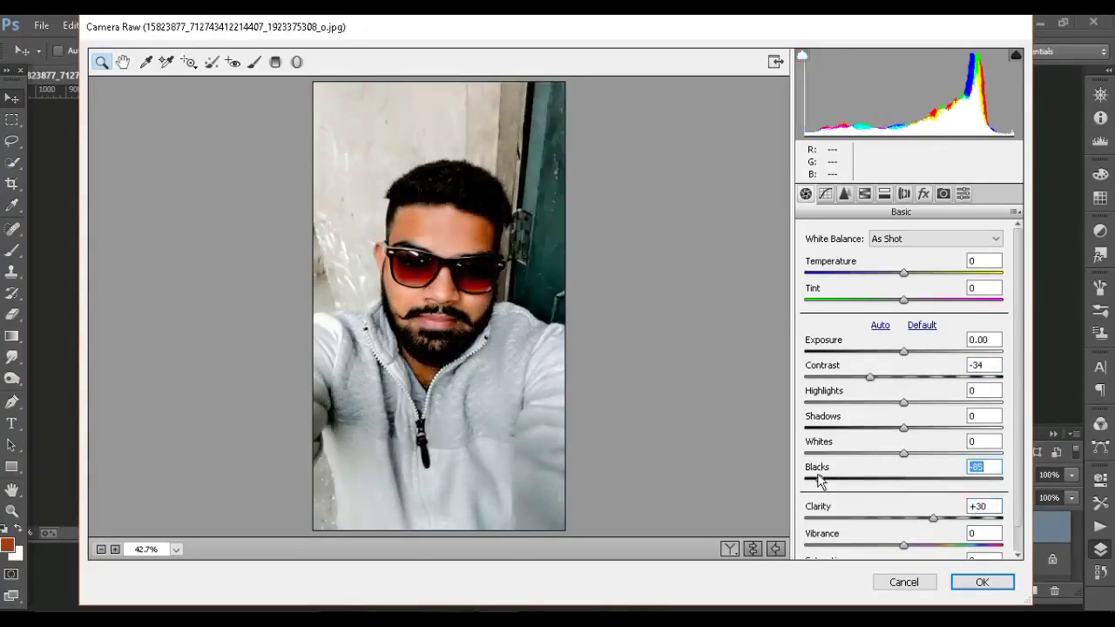
{"action": "mouse_move", "coordinate": [903, 427]}
{"action": "left_mouse_down"}
{"action": "mouse_move", "coordinate": [779, 428]}
{"action": "mouse_move", "coordinate": [858, 432]}
{"action": "left_mouse_up"}
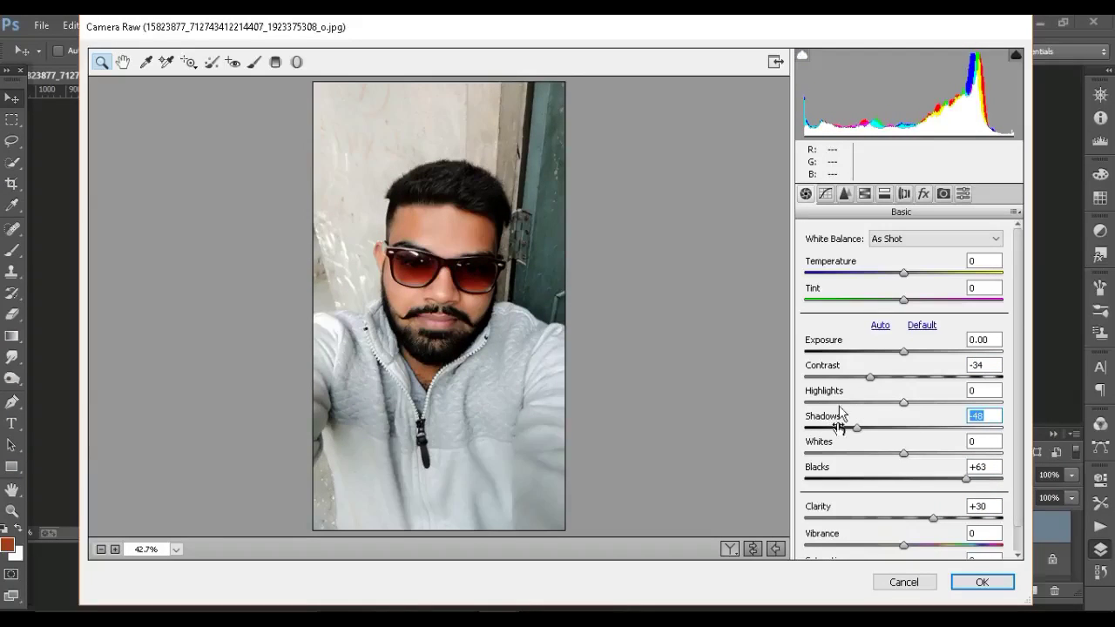
{"action": "left_click", "coordinate": [979, 584]}
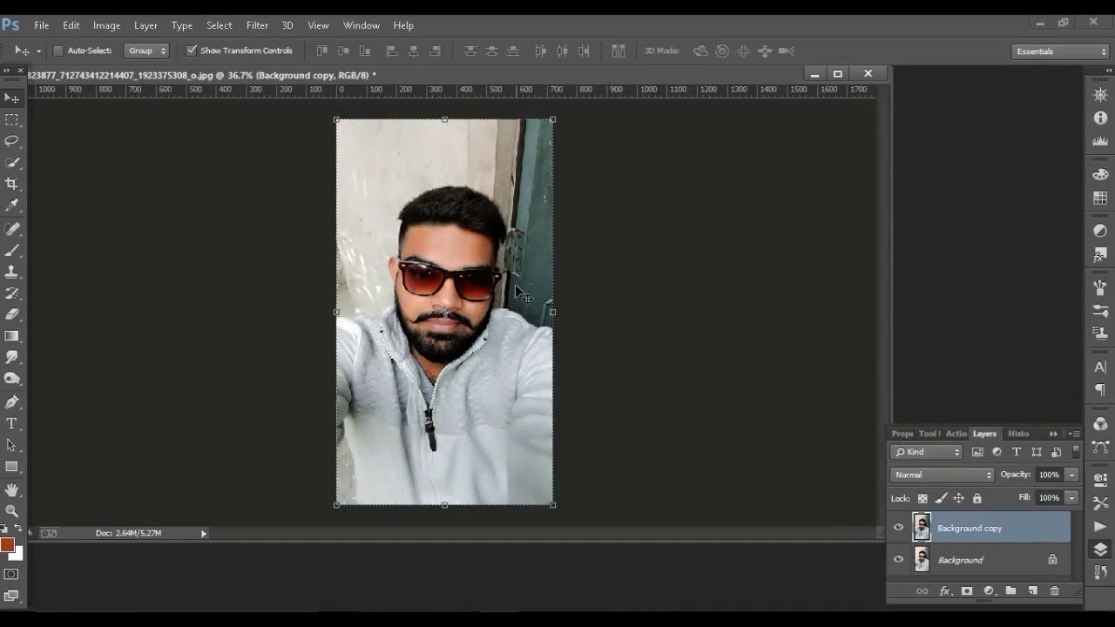
Select the man's hair, face and beard with Quick Selection in Add mode.
{"action": "key", "text": "ctrl+0"}
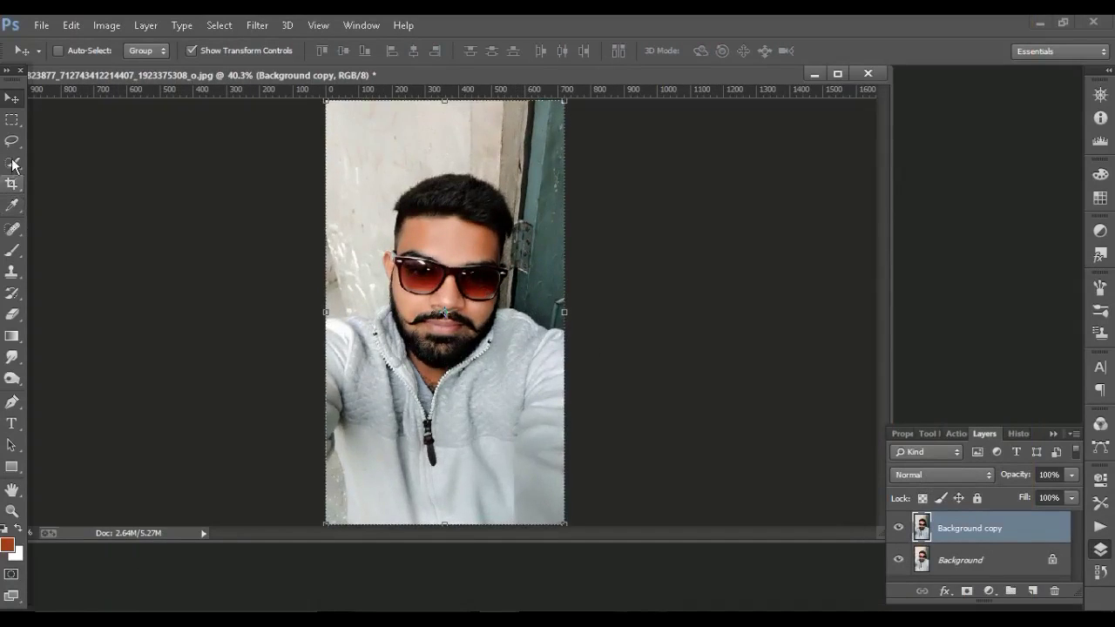
{"action": "left_click", "coordinate": [12, 164]}
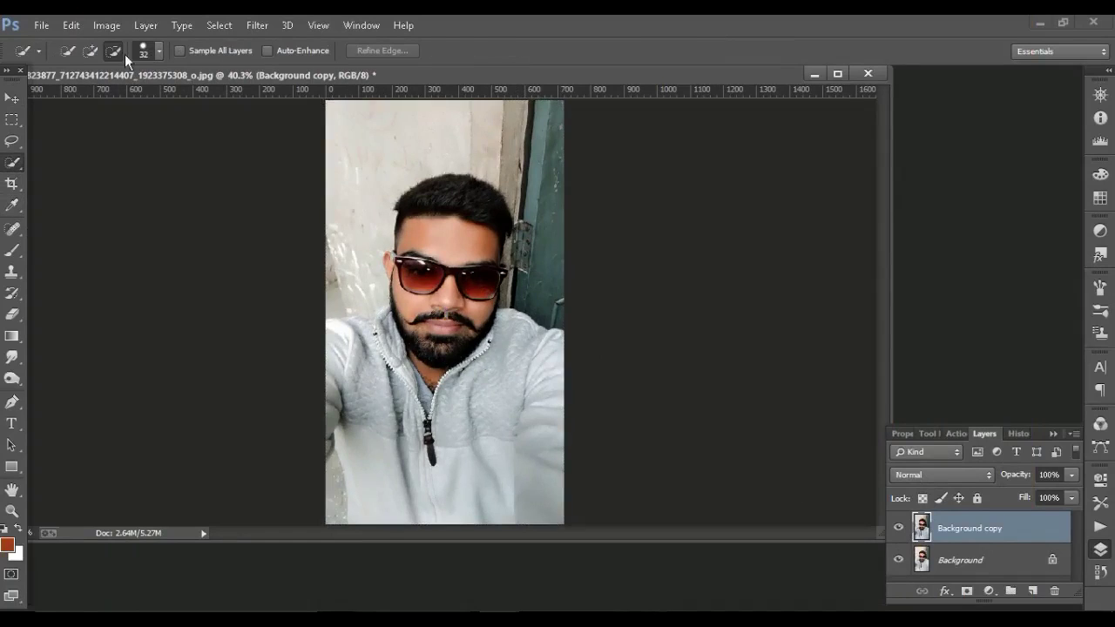
{"action": "left_click", "coordinate": [91, 50]}
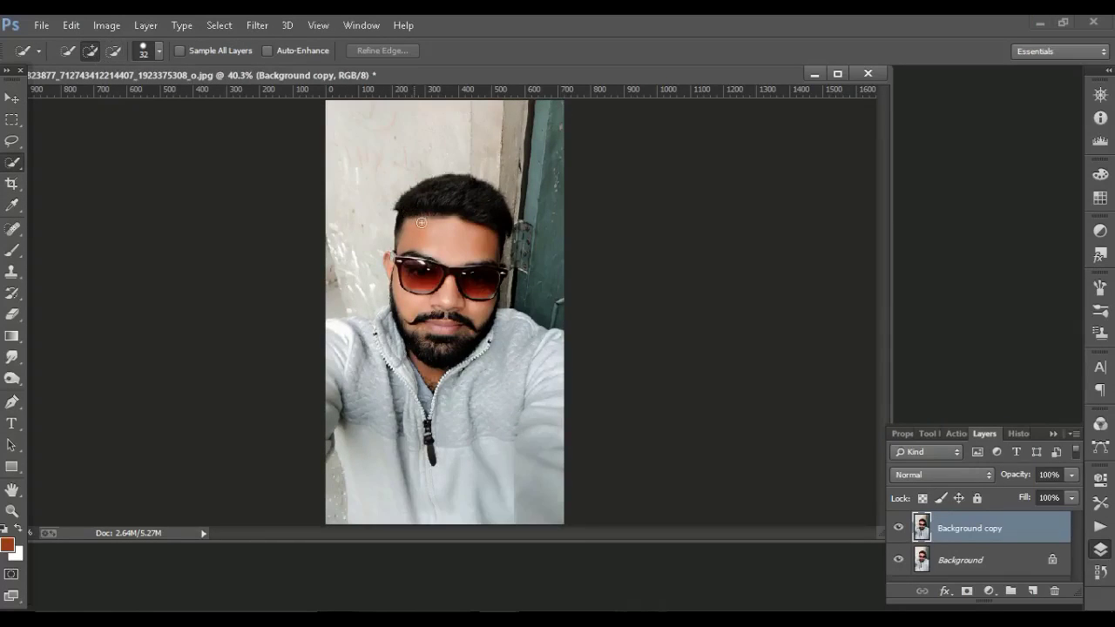
{"action": "mouse_move", "coordinate": [424, 241]}
{"action": "left_mouse_down"}
{"action": "mouse_move", "coordinate": [385, 500]}
{"action": "mouse_move", "coordinate": [359, 503]}
{"action": "mouse_move", "coordinate": [332, 415]}
{"action": "left_mouse_up"}
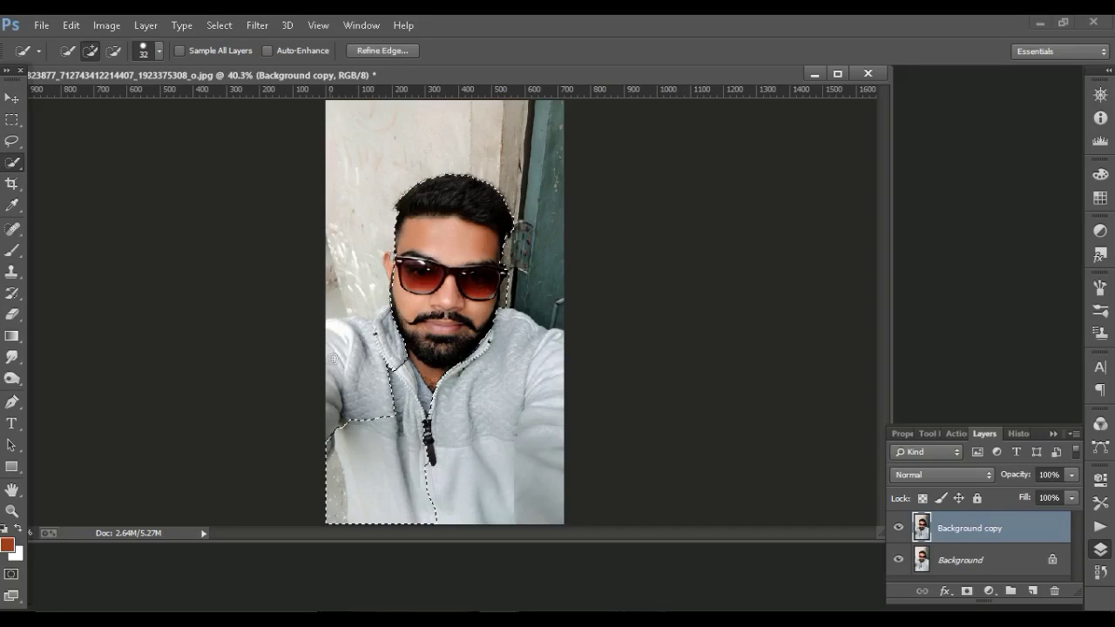
Extend the selection over the left shoulder, jacket zipper and neck.
{"action": "left_click_drag", "start_coordinate": [342, 365], "coordinate": [362, 372]}
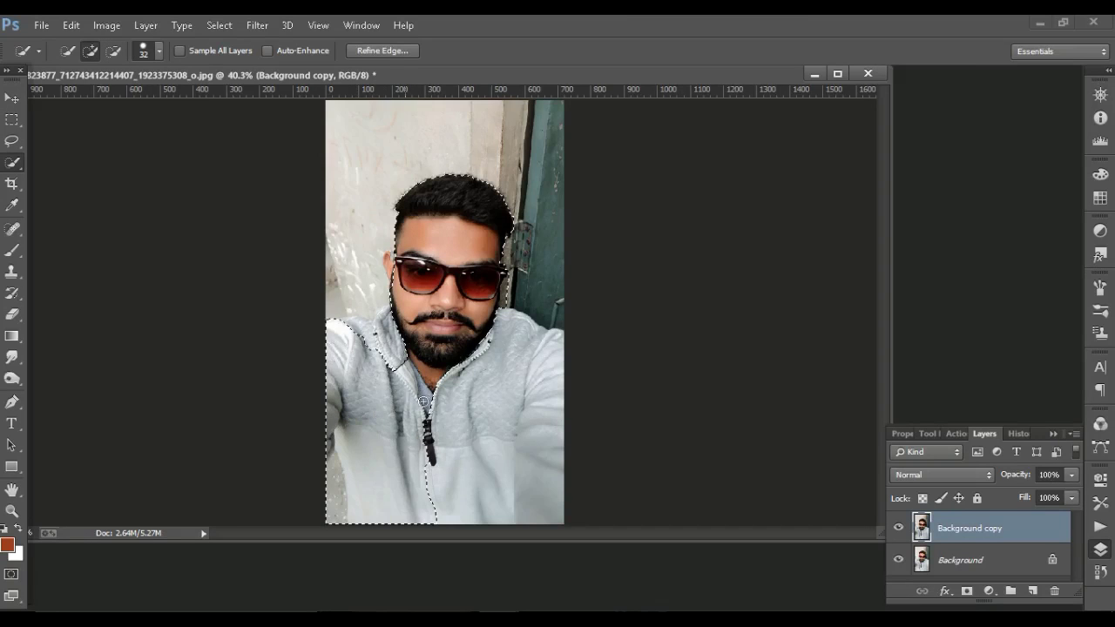
{"action": "mouse_move", "coordinate": [440, 412]}
{"action": "left_mouse_down"}
{"action": "mouse_move", "coordinate": [476, 351]}
{"action": "mouse_move", "coordinate": [462, 338]}
{"action": "left_mouse_up"}
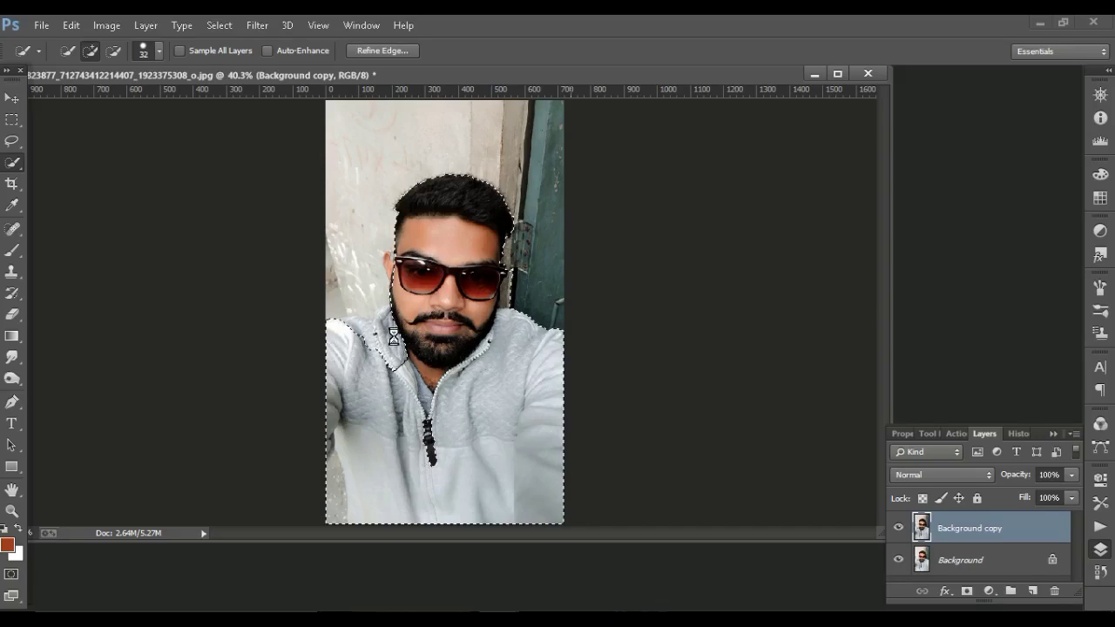
{"action": "left_click", "coordinate": [377, 322]}
{"action": "scroll", "coordinate": [353, 310], "scroll_direction": "up", "scroll_amount": 1}
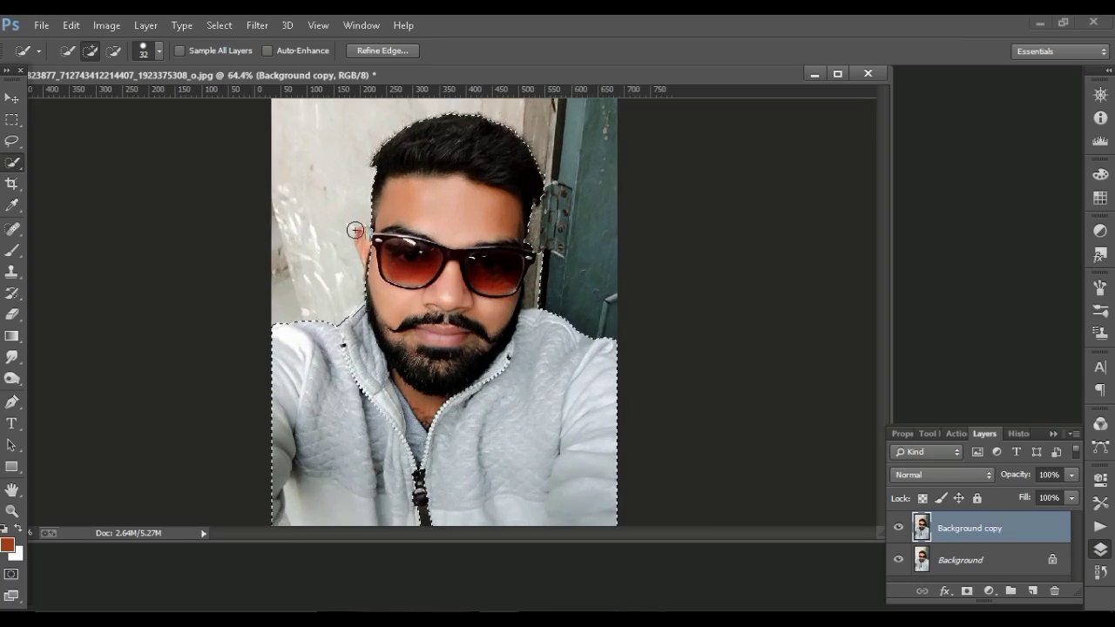
{"action": "scroll", "coordinate": [395, 198], "scroll_direction": "up", "scroll_amount": 2}
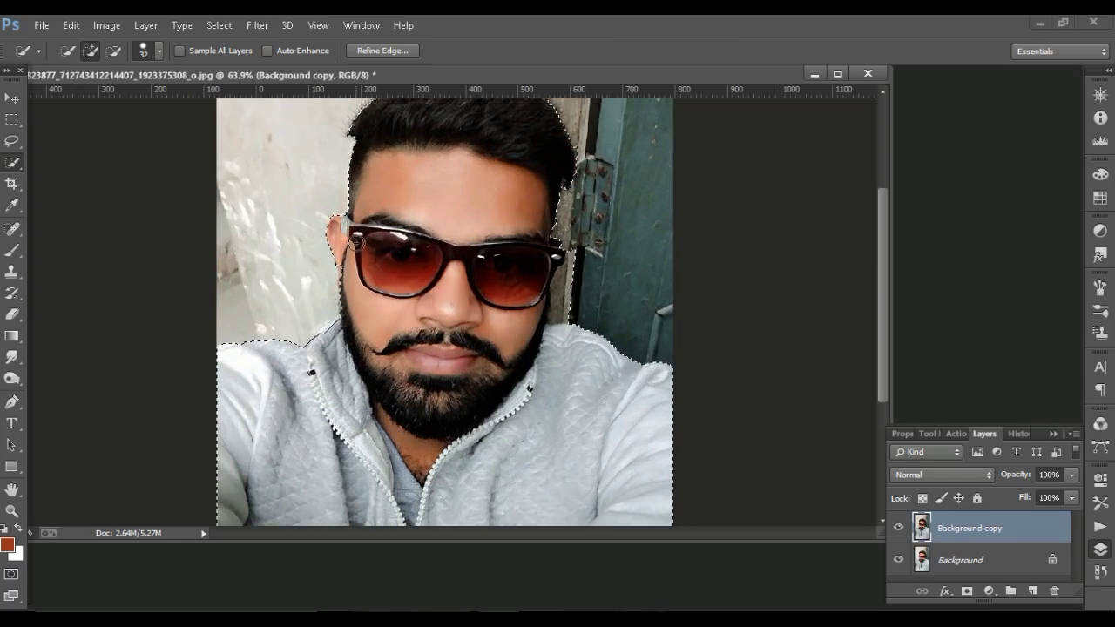
{"action": "scroll", "coordinate": [346, 413], "scroll_direction": "down", "scroll_amount": 3}
{"action": "scroll", "coordinate": [345, 413], "scroll_direction": "down", "scroll_amount": 1}
{"action": "scroll", "coordinate": [346, 413], "scroll_direction": "down", "scroll_amount": 1}
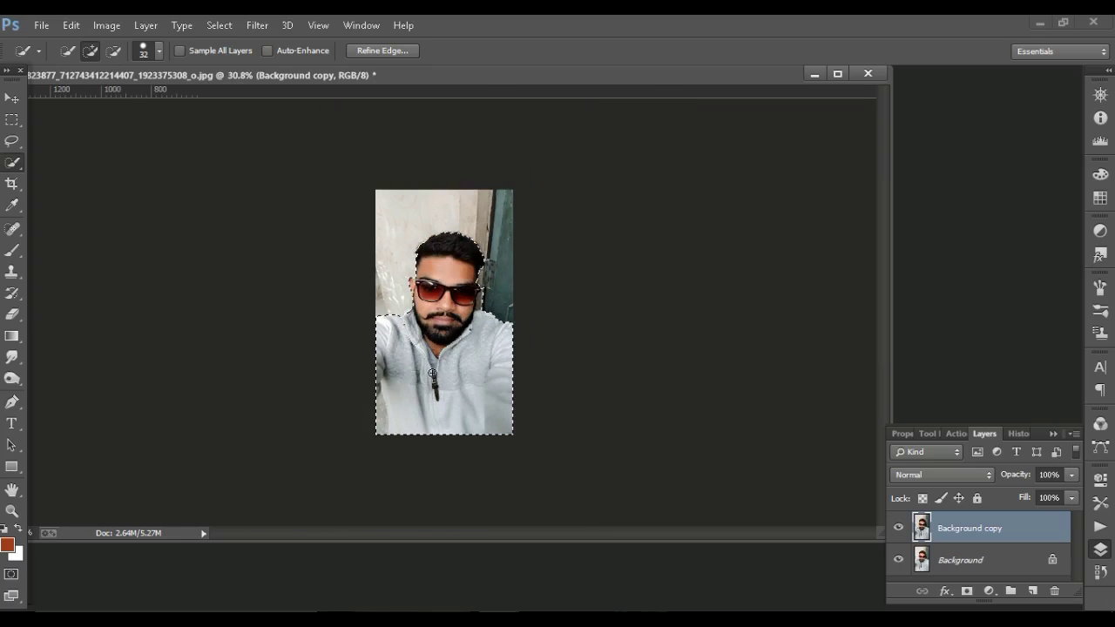
{"action": "scroll", "coordinate": [432, 373], "scroll_direction": "up", "scroll_amount": 1}
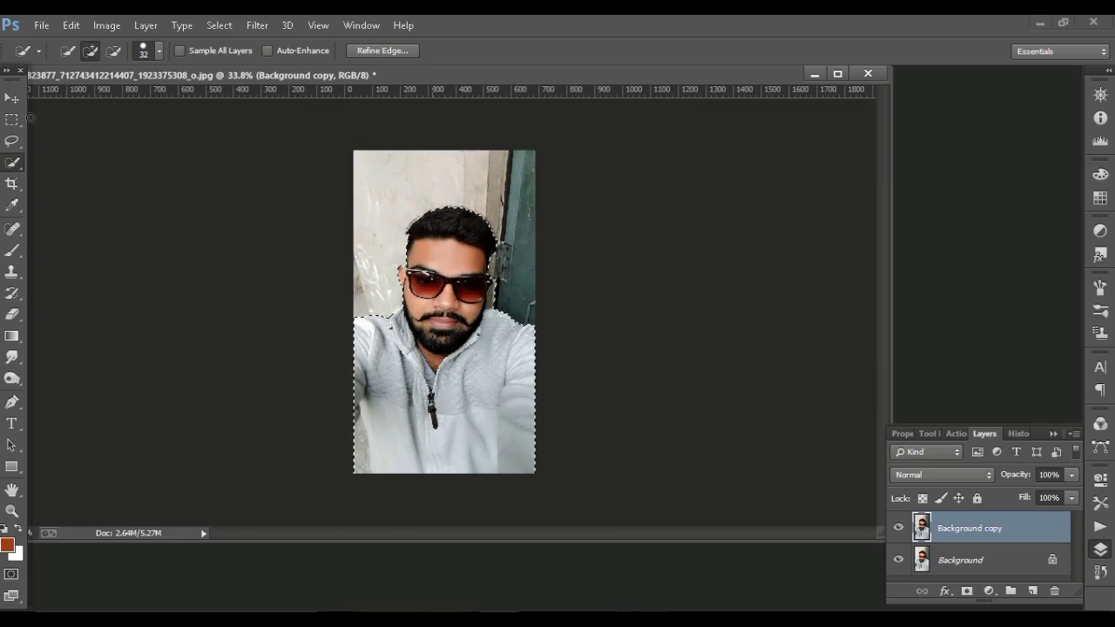
{"action": "scroll", "coordinate": [432, 373], "scroll_direction": "up", "scroll_amount": 1}
{"action": "scroll", "coordinate": [334, 490], "scroll_direction": "up", "scroll_amount": 1}
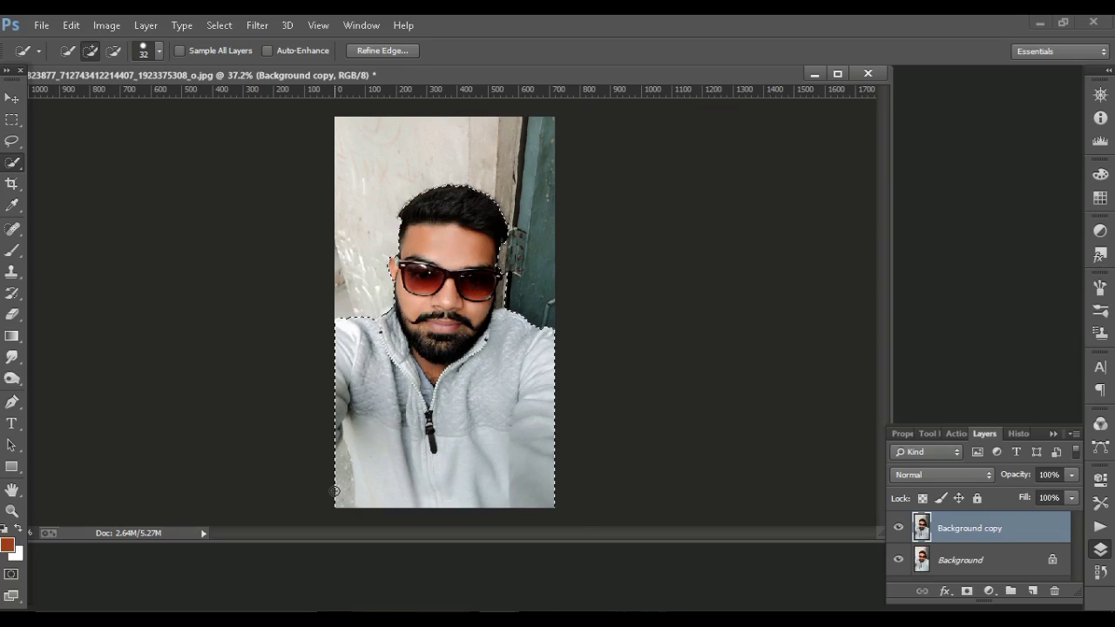
Subtract the bottom-left background area from the selection using Quick Selection with Alt.
{"action": "key", "text": "alt"}
{"action": "left_click_drag", "start_coordinate": [340, 510], "coordinate": [359, 471]}
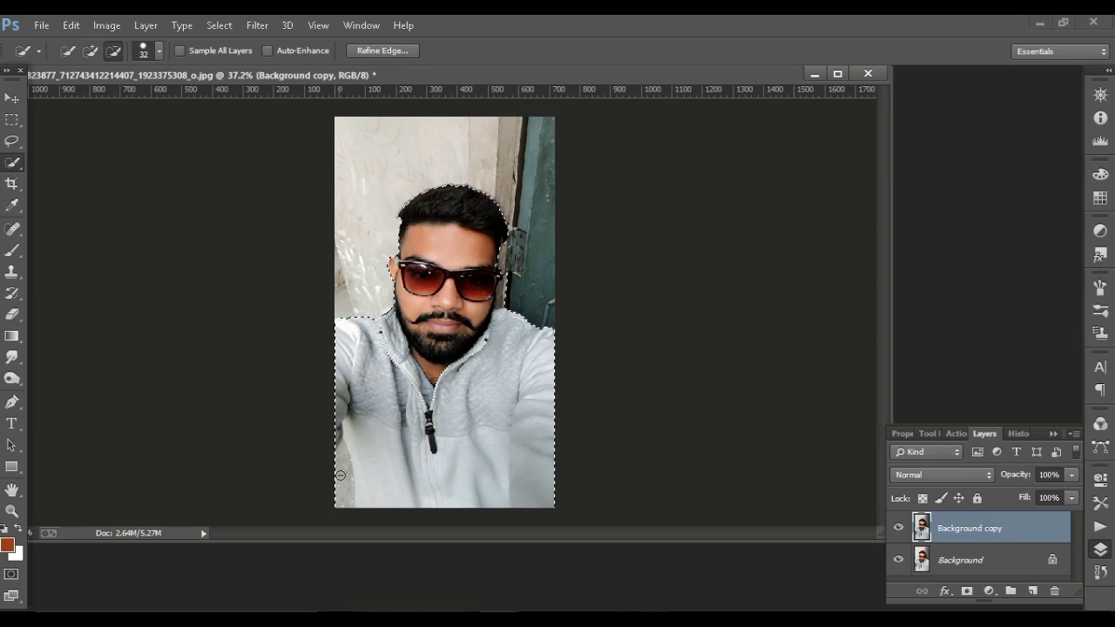
{"action": "scroll", "coordinate": [339, 447], "scroll_direction": "up", "scroll_amount": 1}
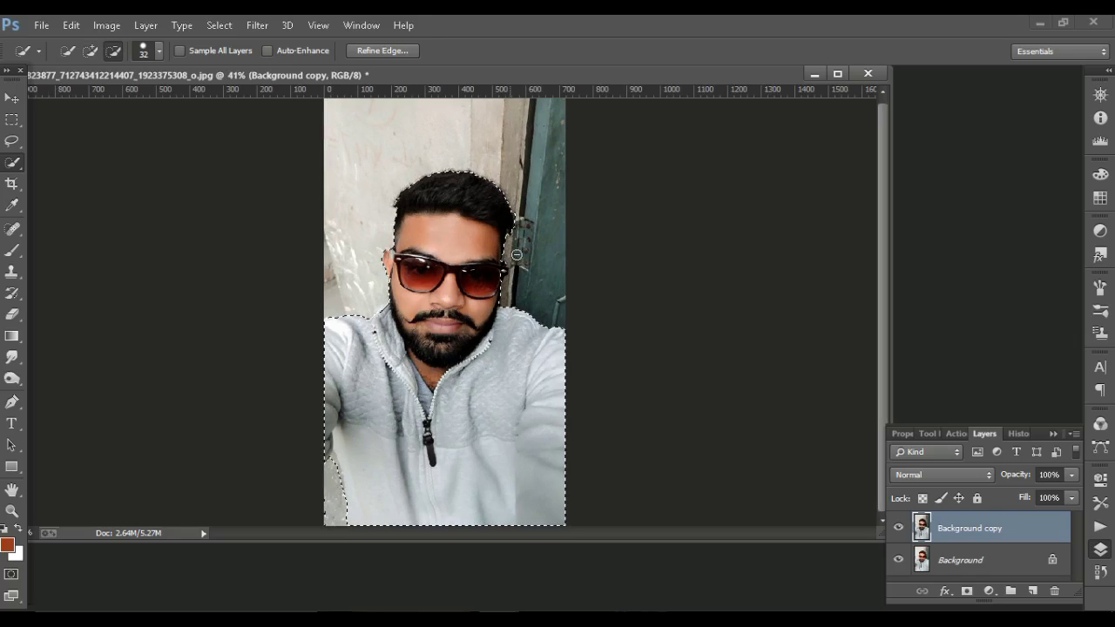
{"action": "scroll", "coordinate": [516, 255], "scroll_direction": "up", "scroll_amount": 1}
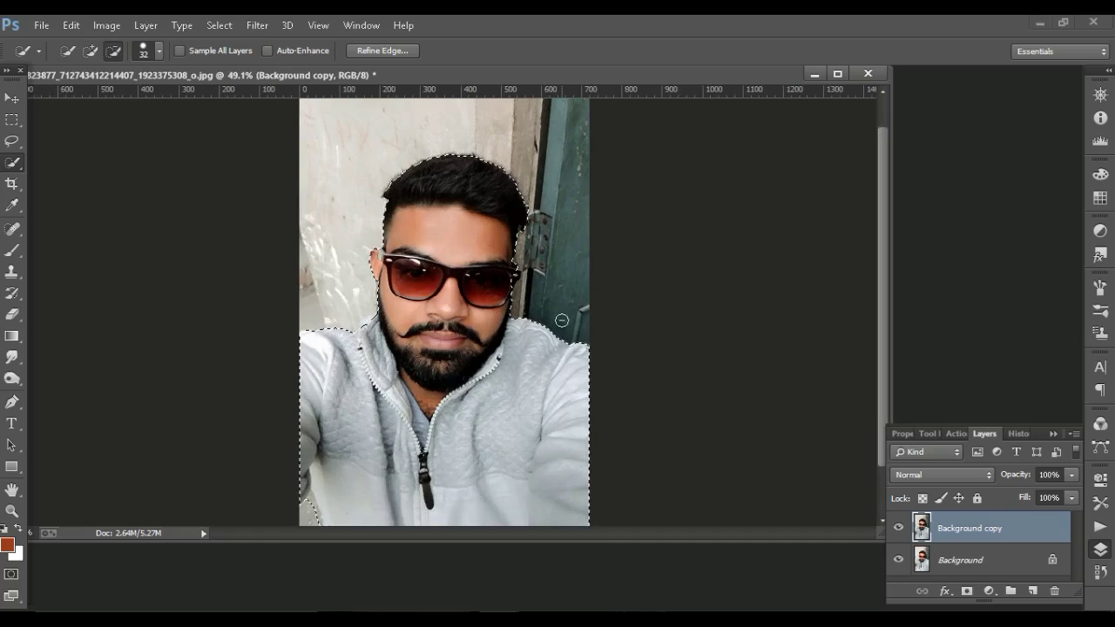
{"action": "scroll", "coordinate": [561, 321], "scroll_direction": "down", "scroll_amount": 1}
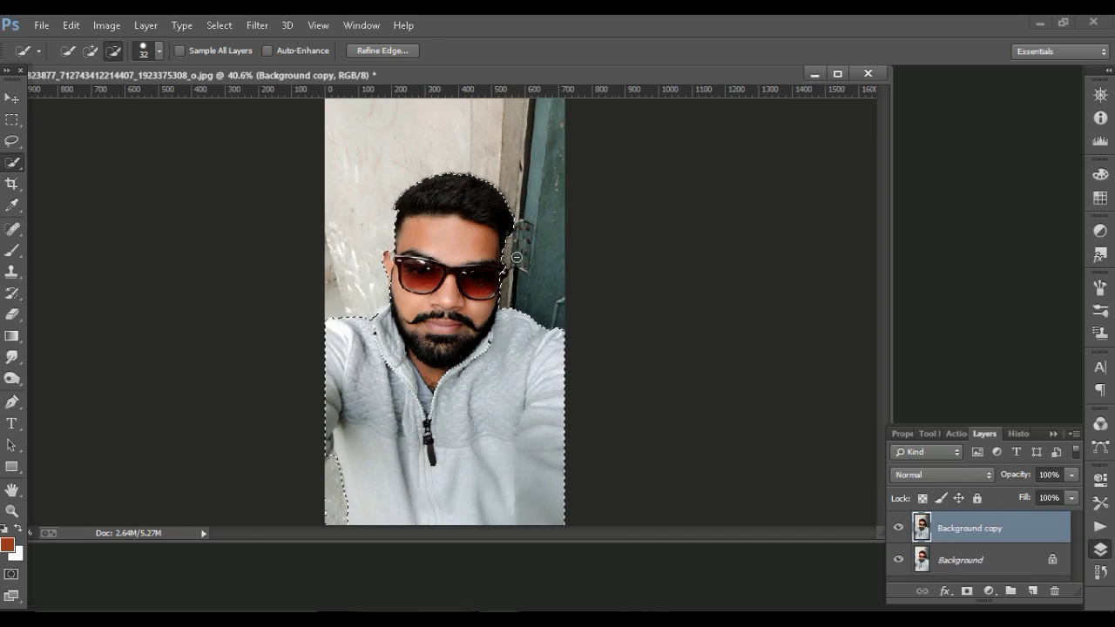
{"action": "scroll", "coordinate": [512, 250], "scroll_direction": "up", "scroll_amount": 1}
{"action": "scroll", "coordinate": [512, 250], "scroll_direction": "up", "scroll_amount": 1}
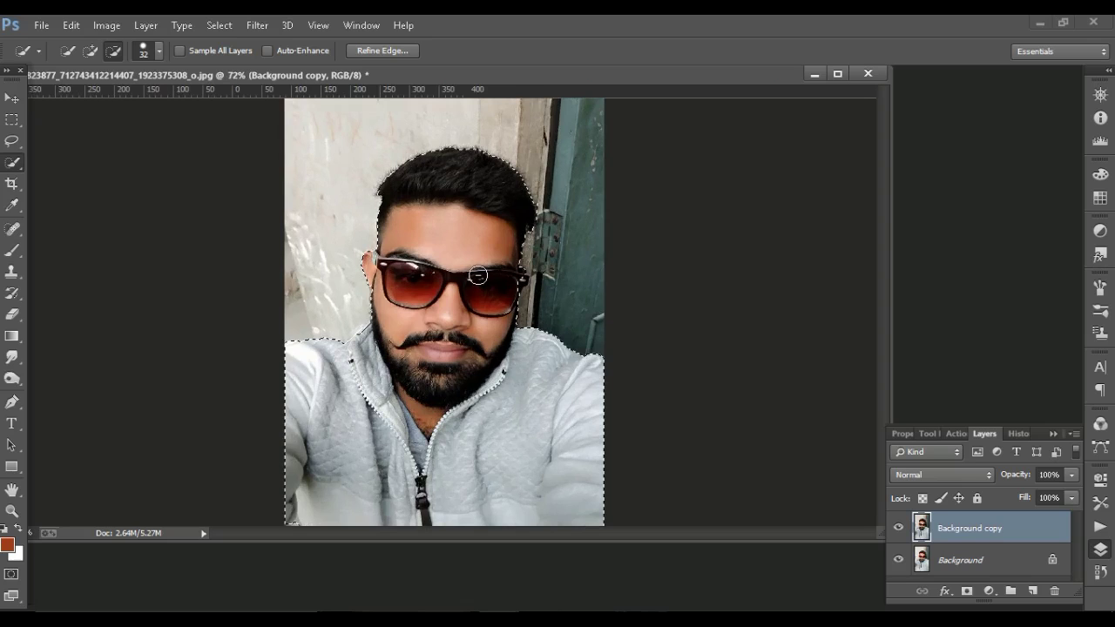
{"action": "scroll", "coordinate": [540, 292], "scroll_direction": "up", "scroll_amount": 1}
{"action": "scroll", "coordinate": [544, 296], "scroll_direction": "down", "scroll_amount": 1}
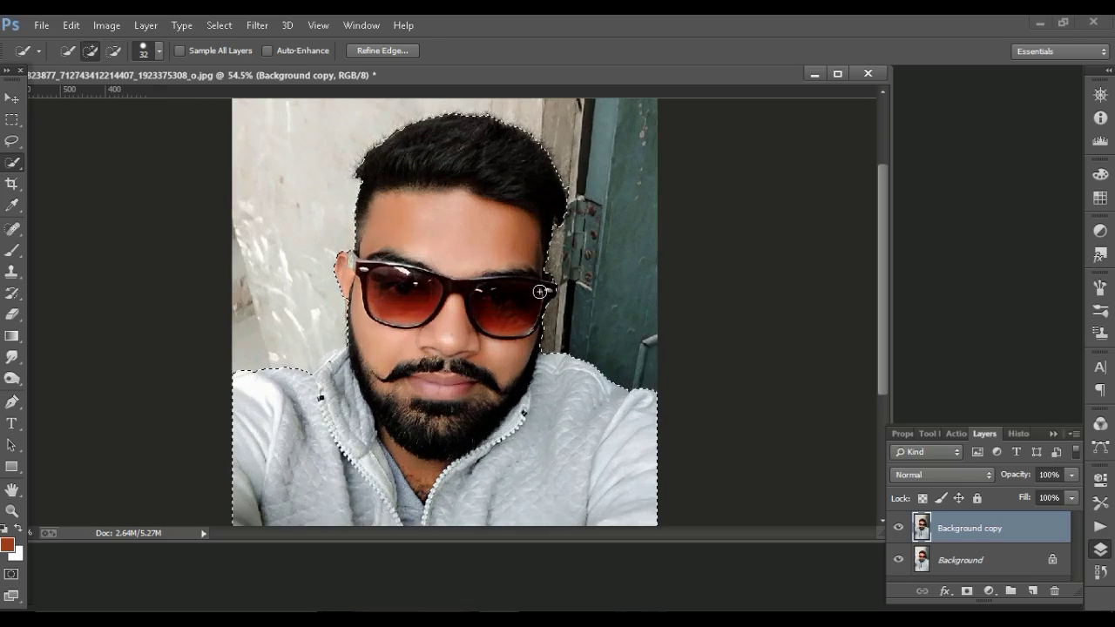
{"action": "scroll", "coordinate": [540, 291], "scroll_direction": "down", "scroll_amount": 1}
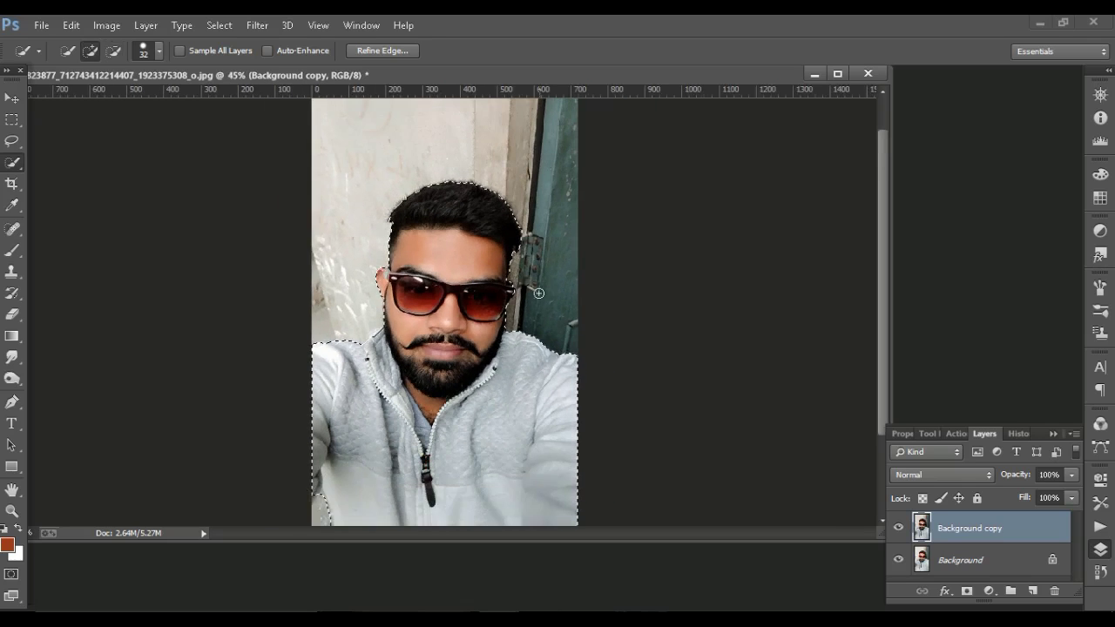
{"action": "scroll", "coordinate": [441, 308], "scroll_direction": "down", "scroll_amount": 1}
{"action": "scroll", "coordinate": [441, 309], "scroll_direction": "down", "scroll_amount": 1}
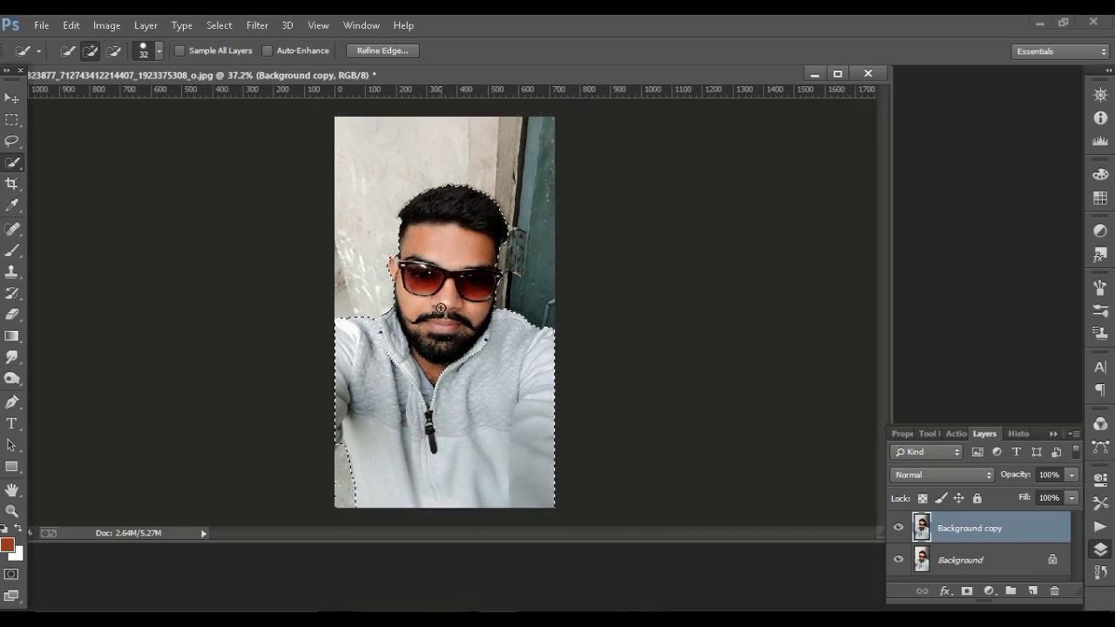
Refine the selection edge along the top of the man's hair and accept it.
{"action": "right_click", "coordinate": [441, 308]}
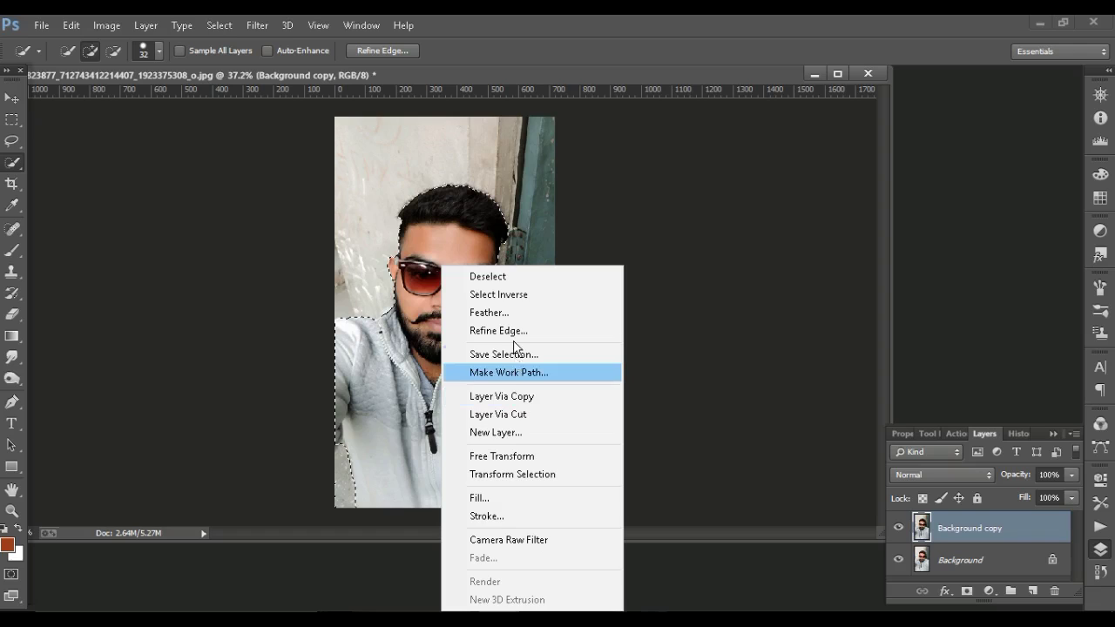
{"action": "left_click", "coordinate": [444, 193]}
{"action": "key", "text": "ctrl+alt+r"}
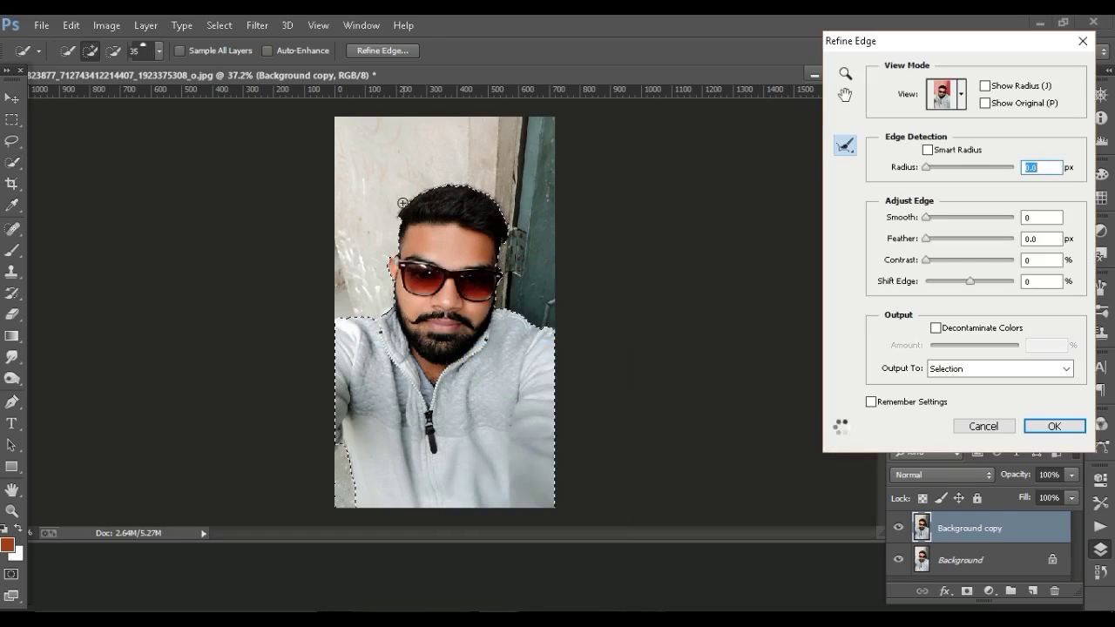
{"action": "left_click_drag", "start_coordinate": [453, 184], "coordinate": [507, 225]}
{"action": "left_click", "coordinate": [1065, 424]}
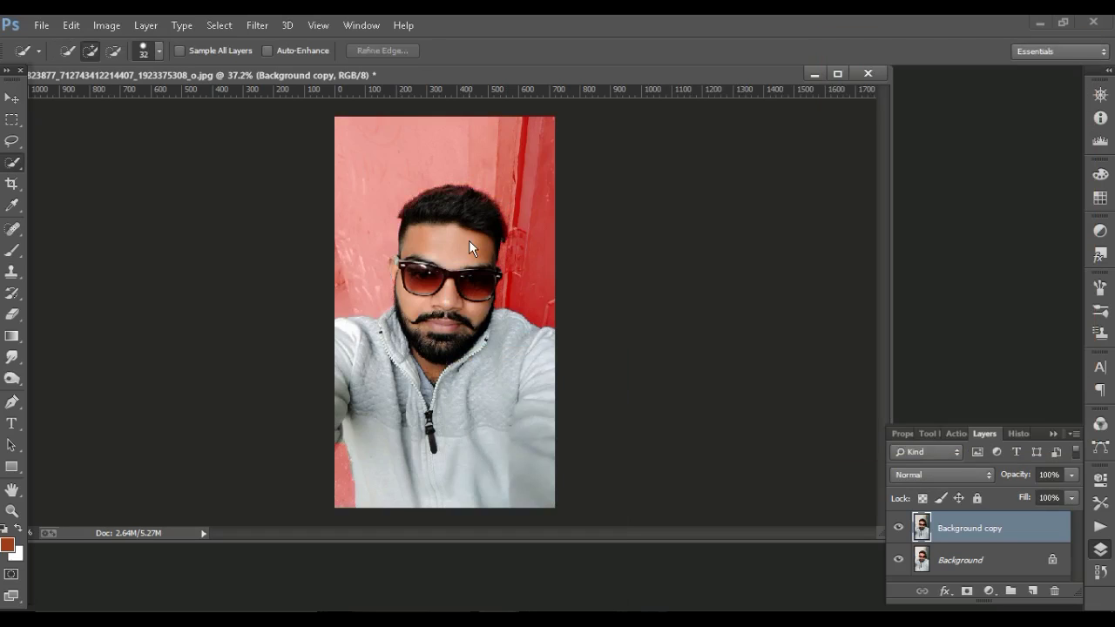
Copy the man to a new Layer 1, duplicate it, and reselect Background copy.
{"action": "right_click", "coordinate": [468, 241]}
{"action": "left_click", "coordinate": [540, 369]}
{"action": "right_click", "coordinate": [966, 528]}
{"action": "left_click", "coordinate": [817, 79]}
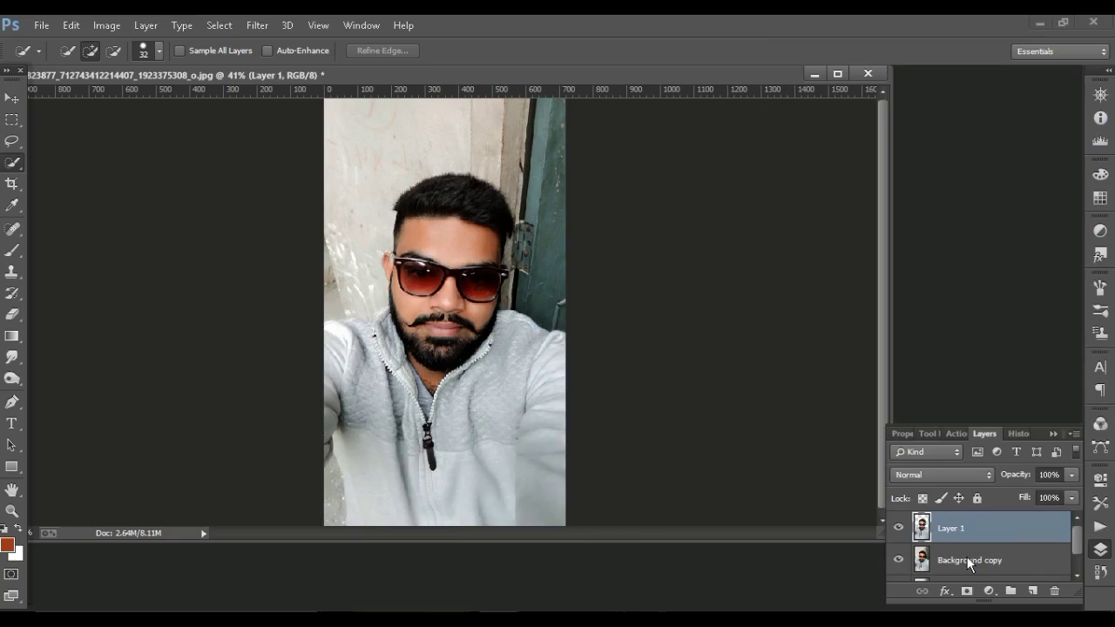
{"action": "left_click", "coordinate": [1029, 544]}
Darken Background copy in Camera Raw: lower exposure, contrast and blacks, clarity at maximum.
{"action": "left_click", "coordinate": [257, 25]}
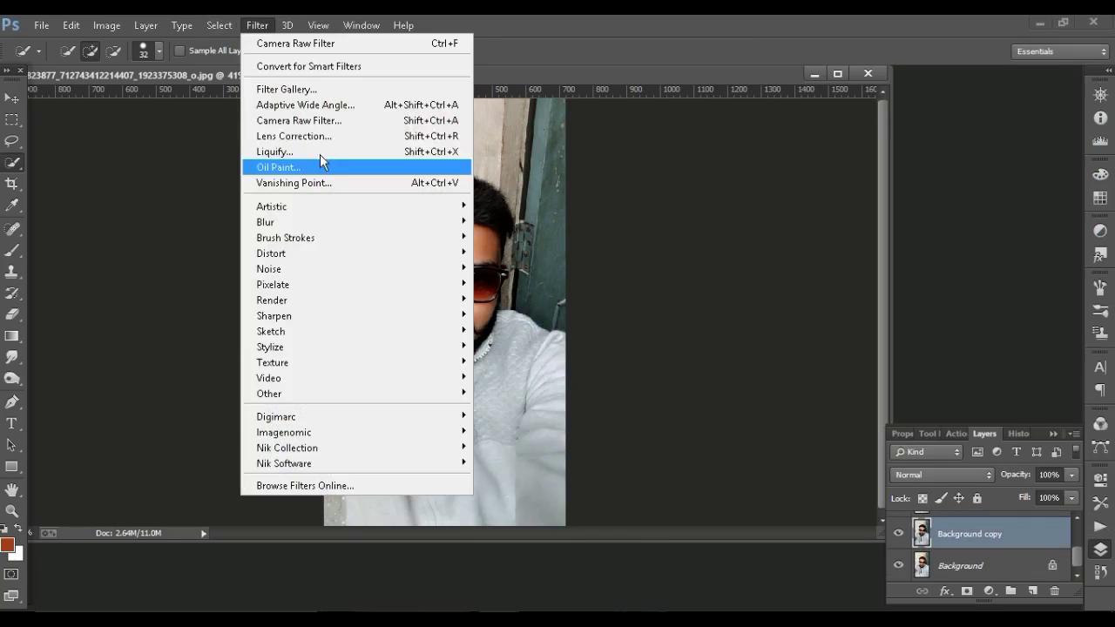
{"action": "left_click", "coordinate": [353, 121]}
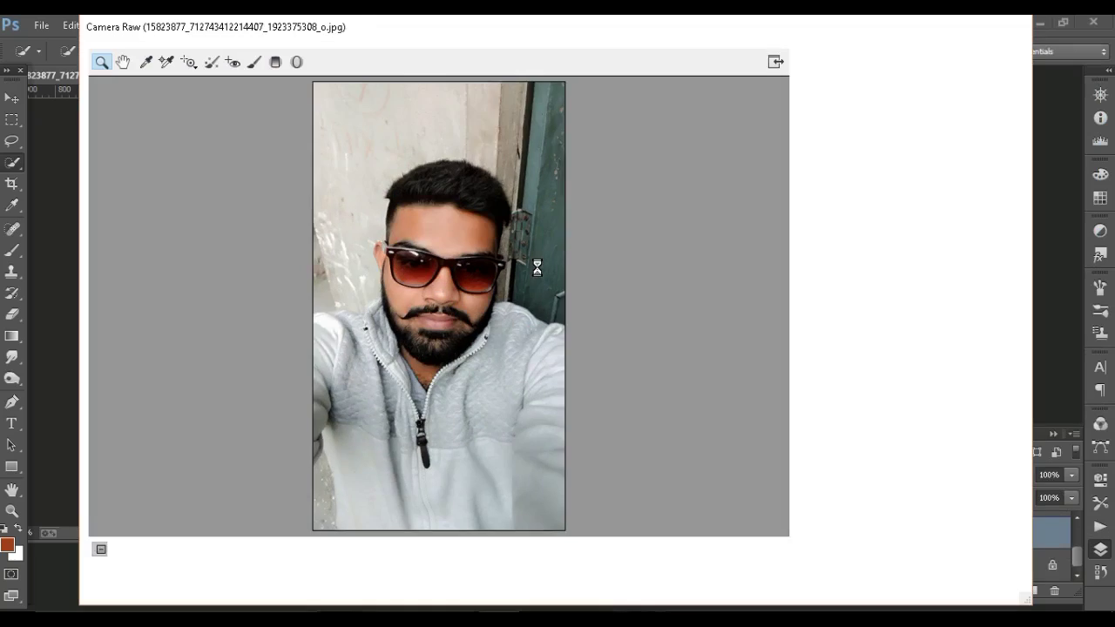
{"action": "left_click_drag", "start_coordinate": [903, 351], "coordinate": [861, 381]}
{"action": "left_click_drag", "start_coordinate": [903, 518], "coordinate": [1014, 523]}
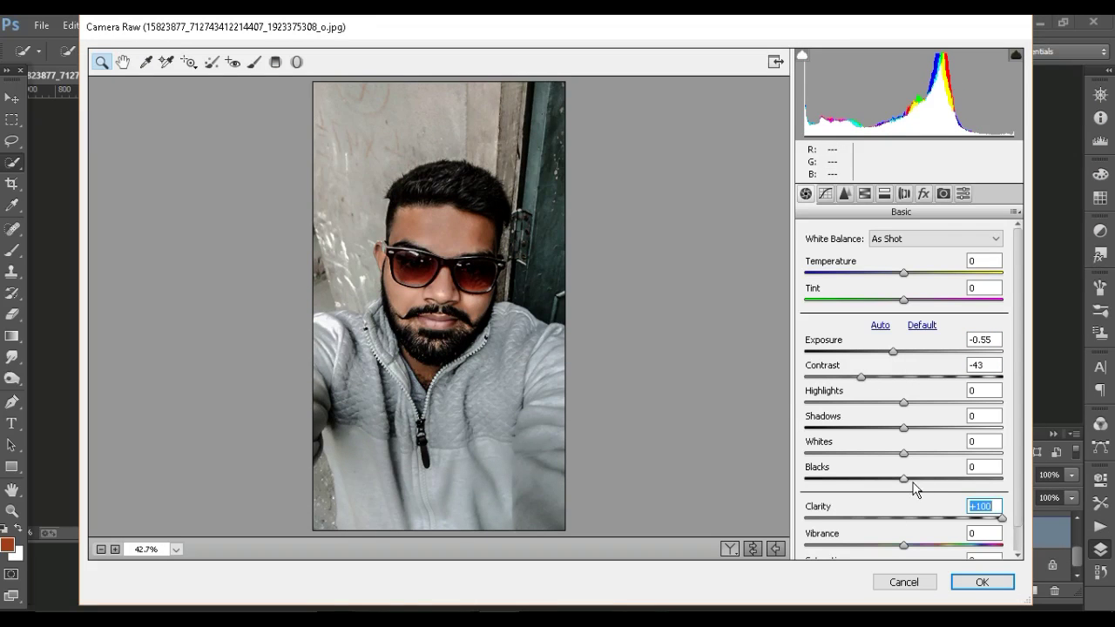
{"action": "left_click_drag", "start_coordinate": [903, 478], "coordinate": [821, 479]}
{"action": "left_click_drag", "start_coordinate": [903, 427], "coordinate": [870, 429]}
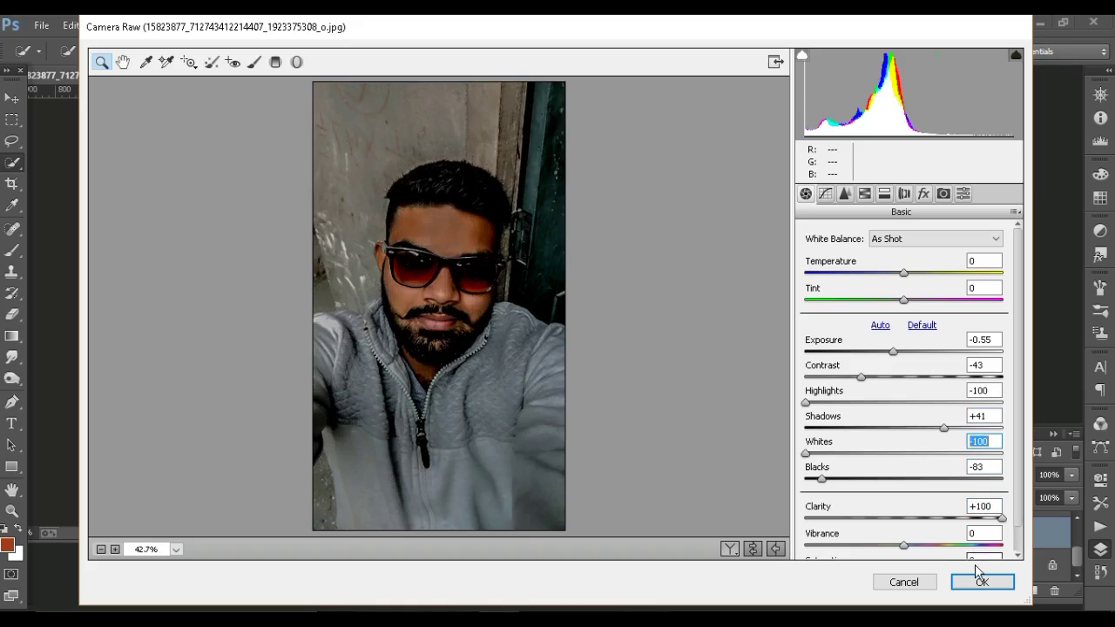
{"action": "left_click", "coordinate": [976, 580]}
Blur the background copy with a 16.8-pixel Gaussian Blur.
{"action": "left_click", "coordinate": [257, 25]}
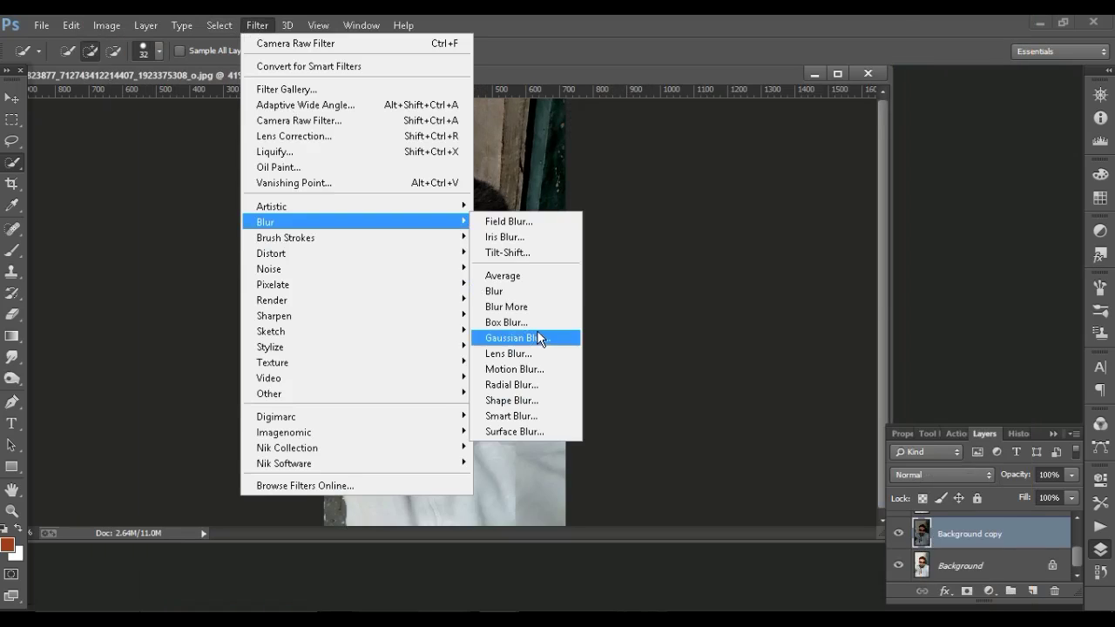
{"action": "left_click", "coordinate": [536, 331]}
{"action": "left_click_drag", "start_coordinate": [743, 271], "coordinate": [727, 271]}
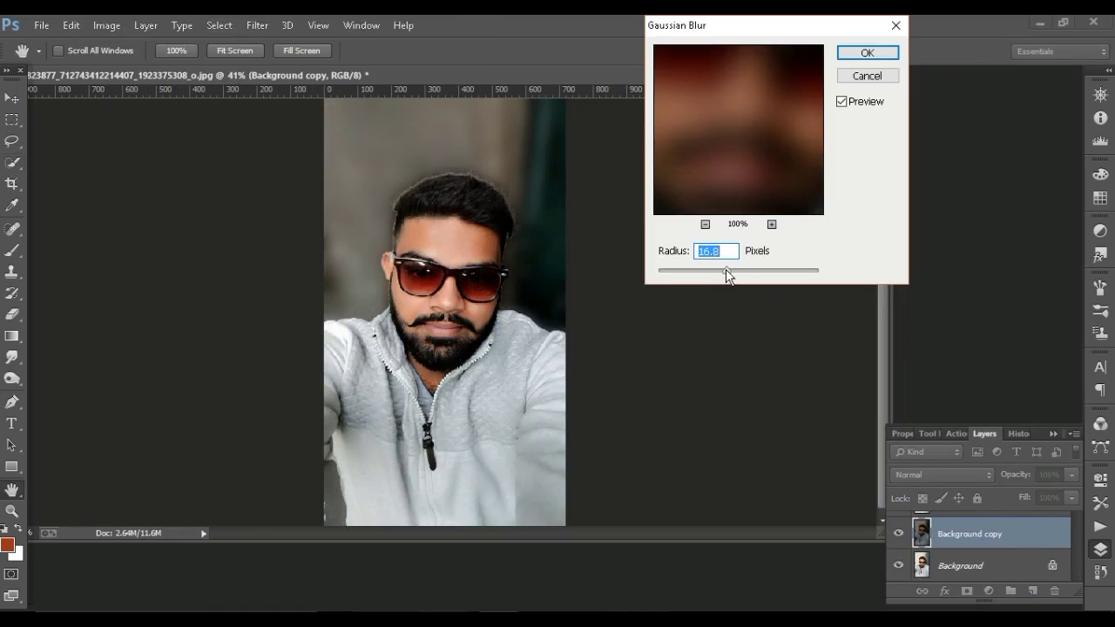
{"action": "left_click", "coordinate": [858, 52]}
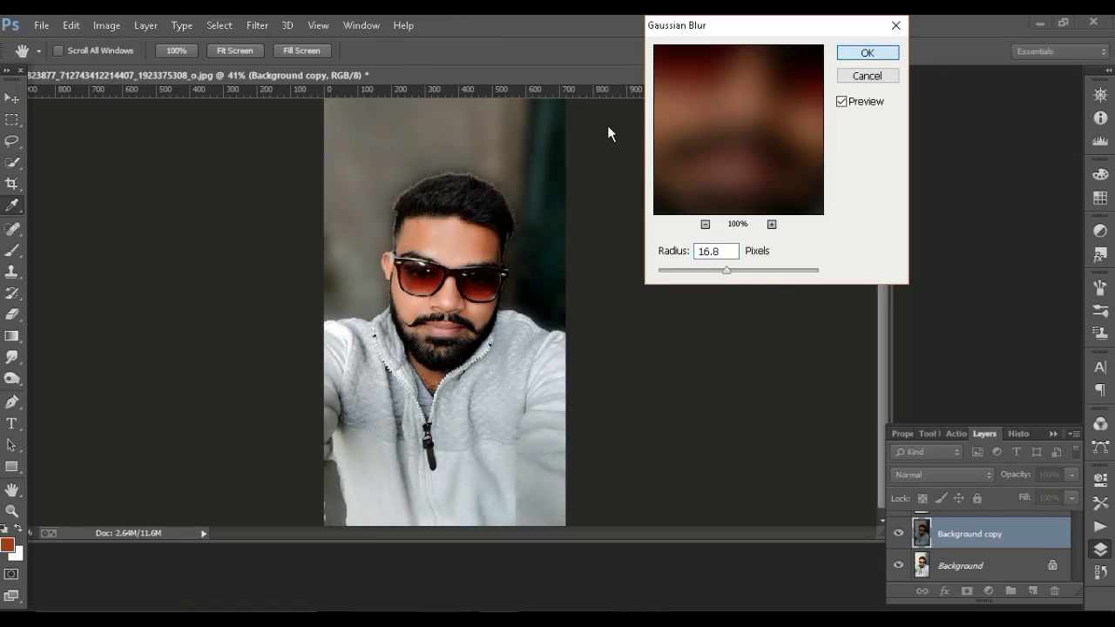
{"action": "left_click", "coordinate": [259, 26]}
Give the man's layer Clarity +55 and Shadows +100, tweaking Blacks, Highlights and Whites.
{"action": "left_click", "coordinate": [353, 131]}
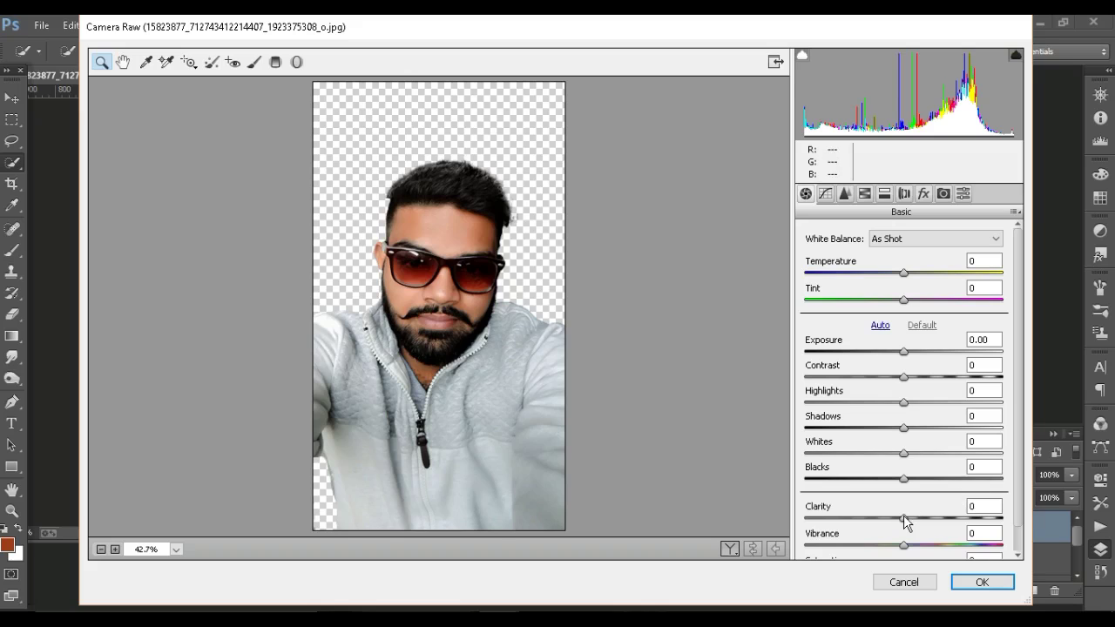
{"action": "left_click_drag", "start_coordinate": [903, 517], "coordinate": [958, 519]}
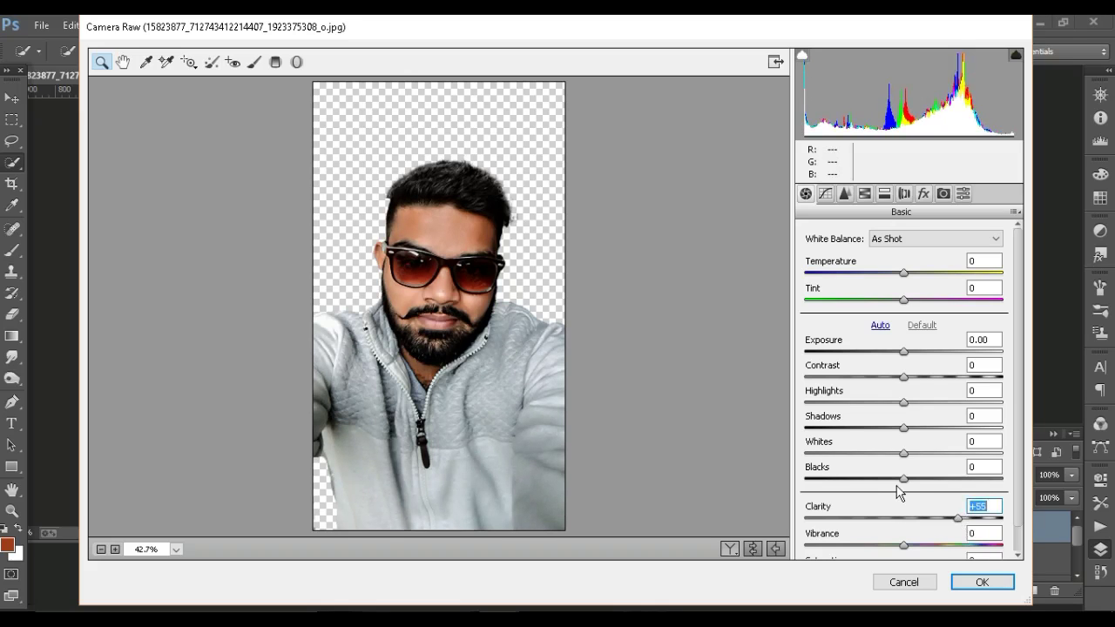
{"action": "mouse_move", "coordinate": [903, 479]}
{"action": "left_mouse_down"}
{"action": "mouse_move", "coordinate": [809, 479]}
{"action": "mouse_move", "coordinate": [902, 479]}
{"action": "left_mouse_up"}
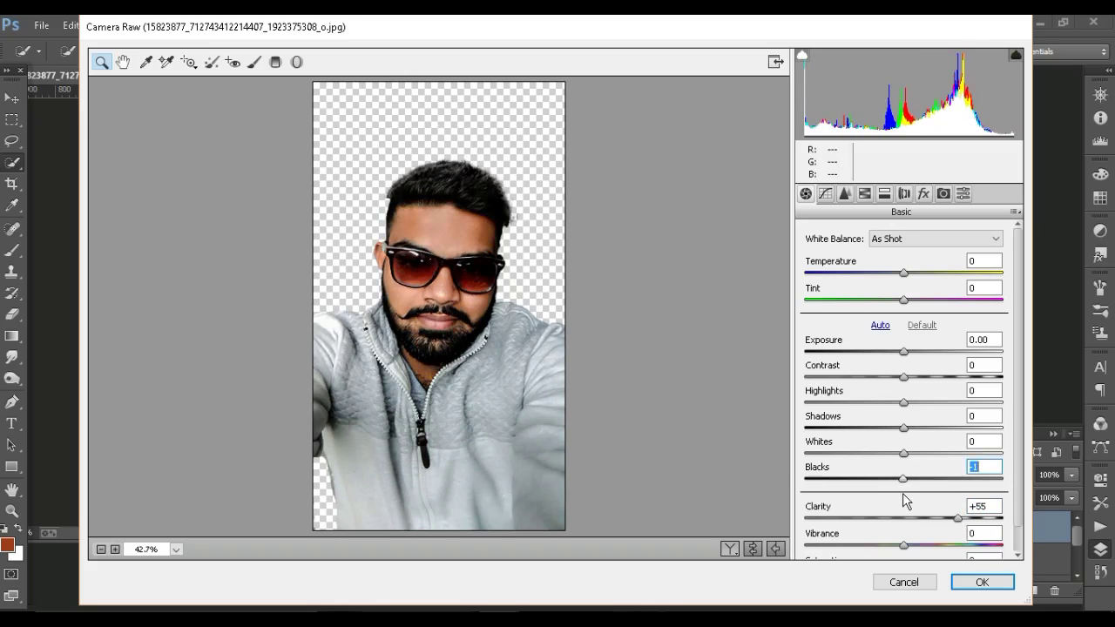
{"action": "mouse_move", "coordinate": [904, 427]}
{"action": "left_mouse_down"}
{"action": "mouse_move", "coordinate": [792, 422]}
{"action": "mouse_move", "coordinate": [1011, 438]}
{"action": "left_mouse_up"}
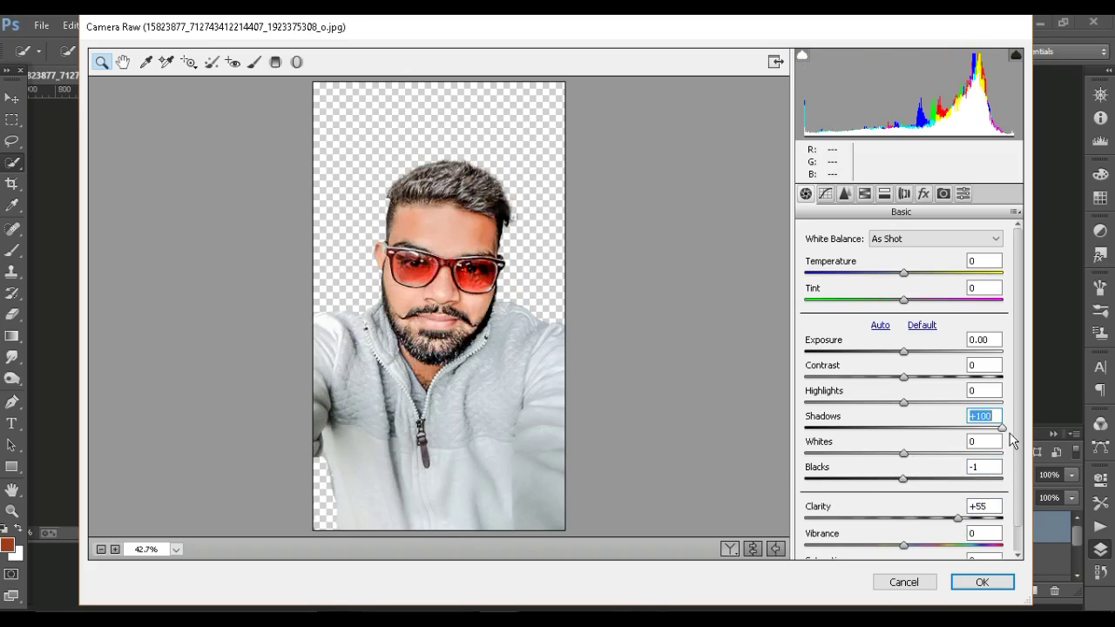
{"action": "mouse_move", "coordinate": [903, 403]}
{"action": "left_mouse_down"}
{"action": "mouse_move", "coordinate": [818, 400]}
{"action": "mouse_move", "coordinate": [906, 404]}
{"action": "left_mouse_up"}
{"action": "mouse_move", "coordinate": [903, 453]}
{"action": "left_mouse_down"}
{"action": "mouse_move", "coordinate": [827, 451]}
{"action": "mouse_move", "coordinate": [906, 453]}
{"action": "left_mouse_up"}
{"action": "left_click", "coordinate": [982, 582]}
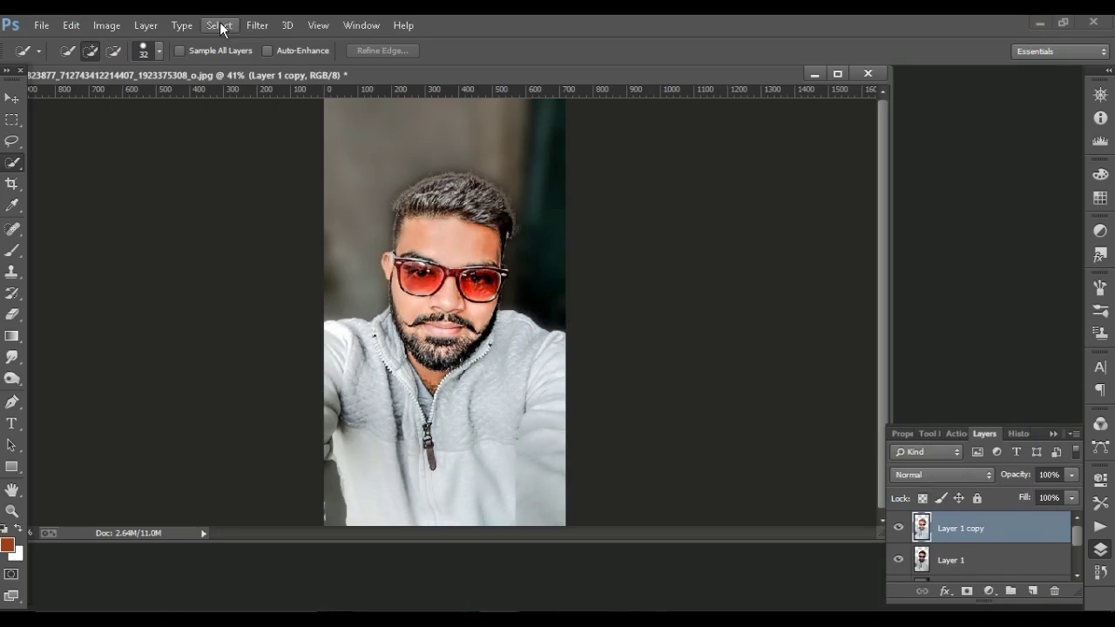
{"action": "scroll", "coordinate": [452, 139], "scroll_direction": "up", "scroll_amount": 2}
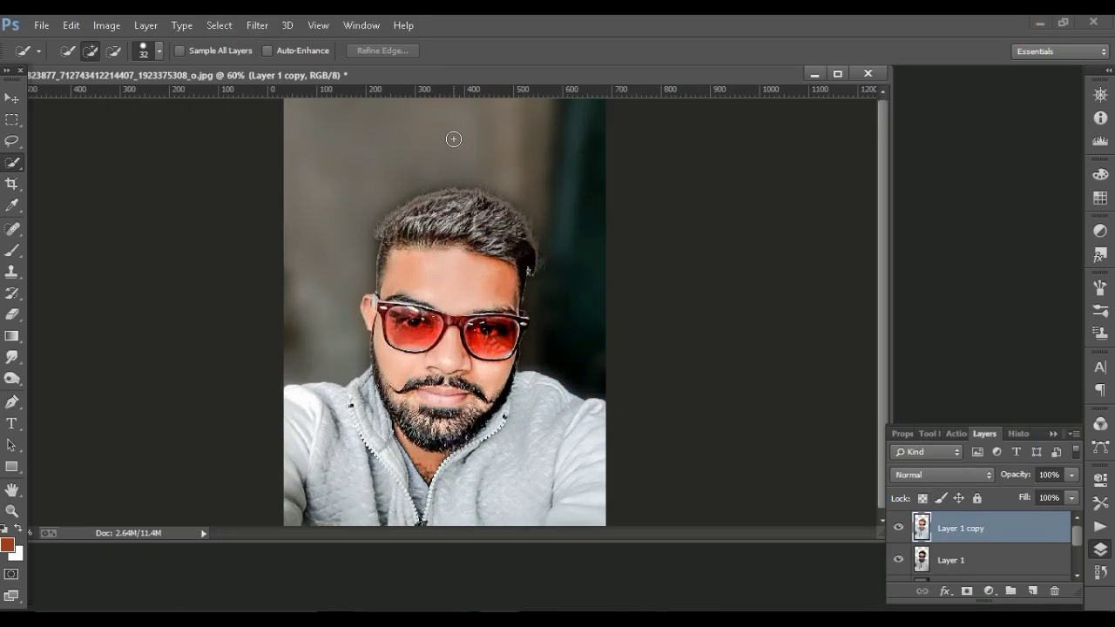
{"action": "scroll", "coordinate": [453, 139], "scroll_direction": "up", "scroll_amount": 1}
{"action": "scroll", "coordinate": [294, 155], "scroll_direction": "down", "scroll_amount": 1}
{"action": "scroll", "coordinate": [294, 155], "scroll_direction": "down", "scroll_amount": 1}
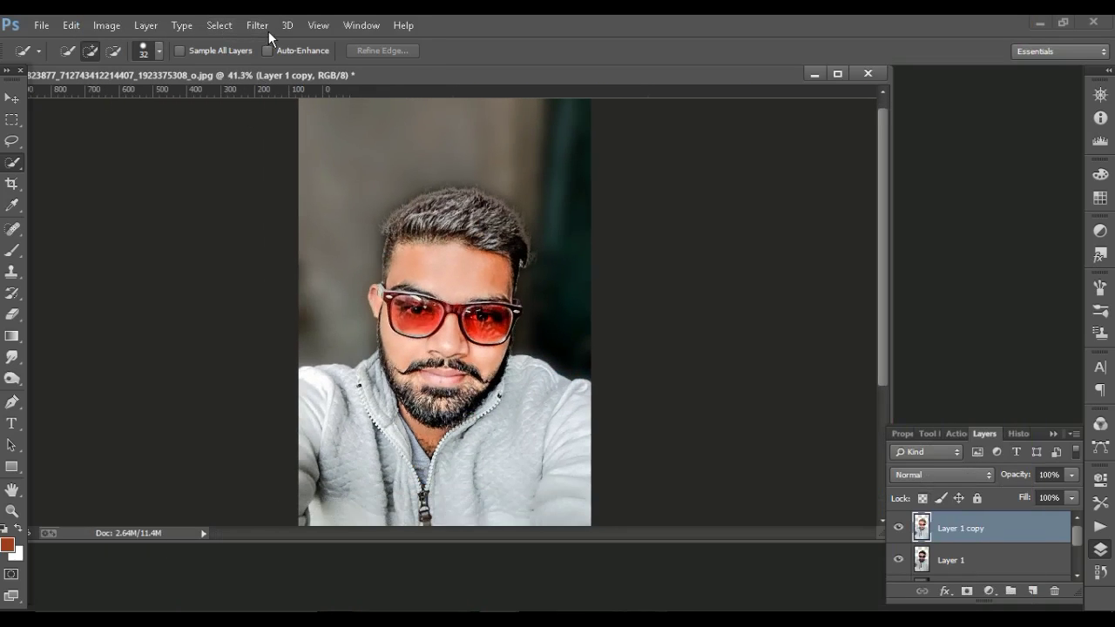
{"action": "left_click", "coordinate": [263, 28]}
{"action": "left_click", "coordinate": [515, 447]}
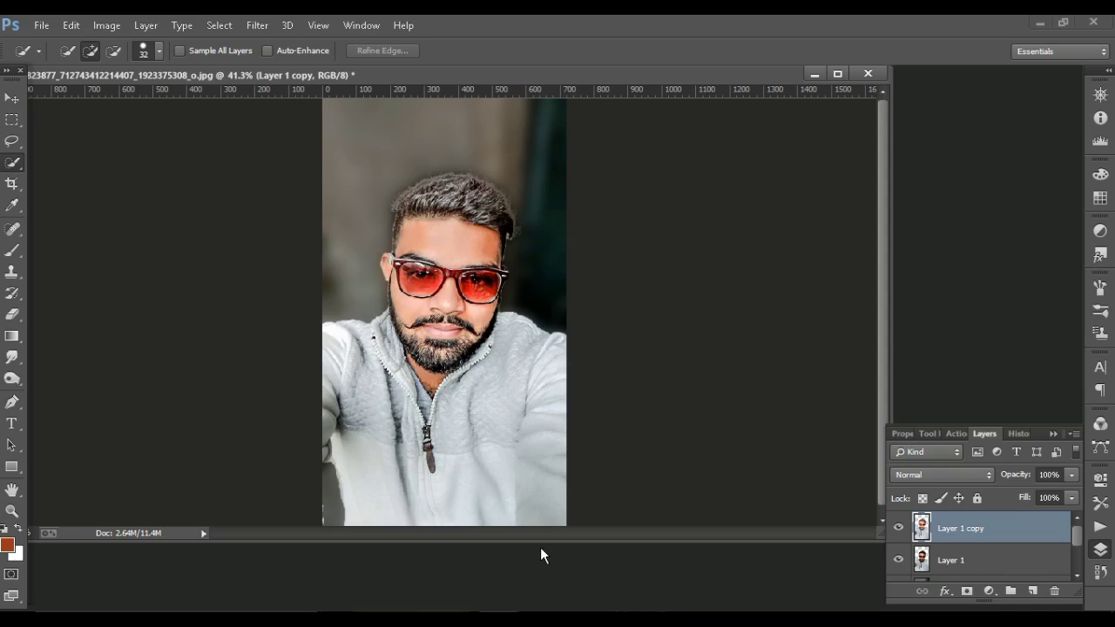
Apply Contrast Color Range at -11% brightness in Color Efex Pro 4, then choose Dark Contrasts.
{"action": "key", "text": "XF86AudioMute"}
{"action": "key", "text": "ctrl+f"}
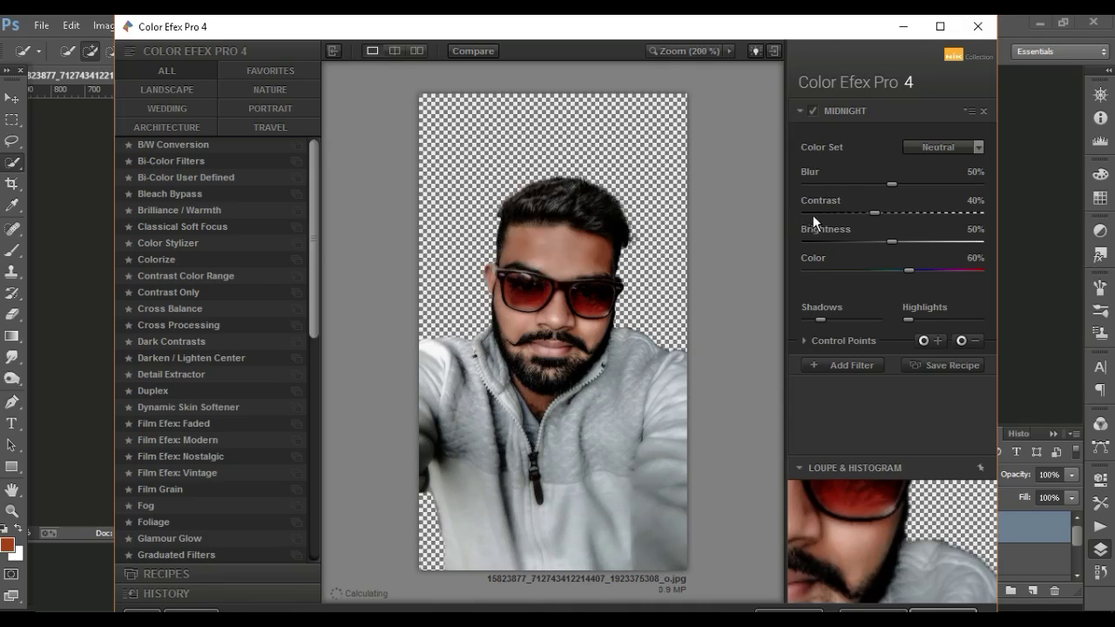
{"action": "left_click", "coordinate": [204, 277]}
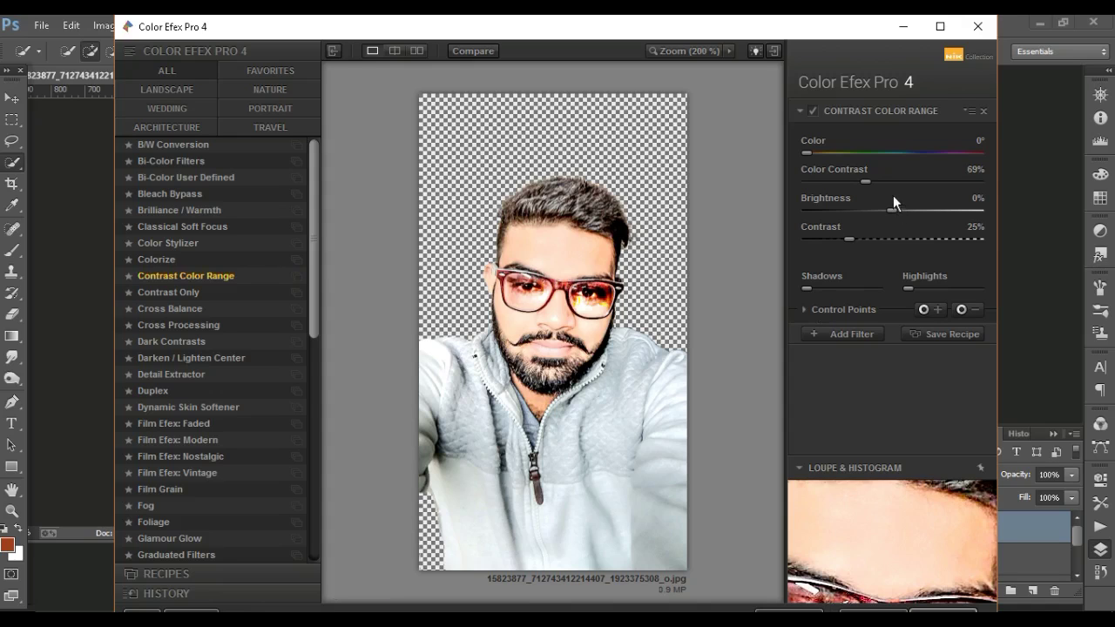
{"action": "left_click_drag", "start_coordinate": [885, 210], "coordinate": [880, 211]}
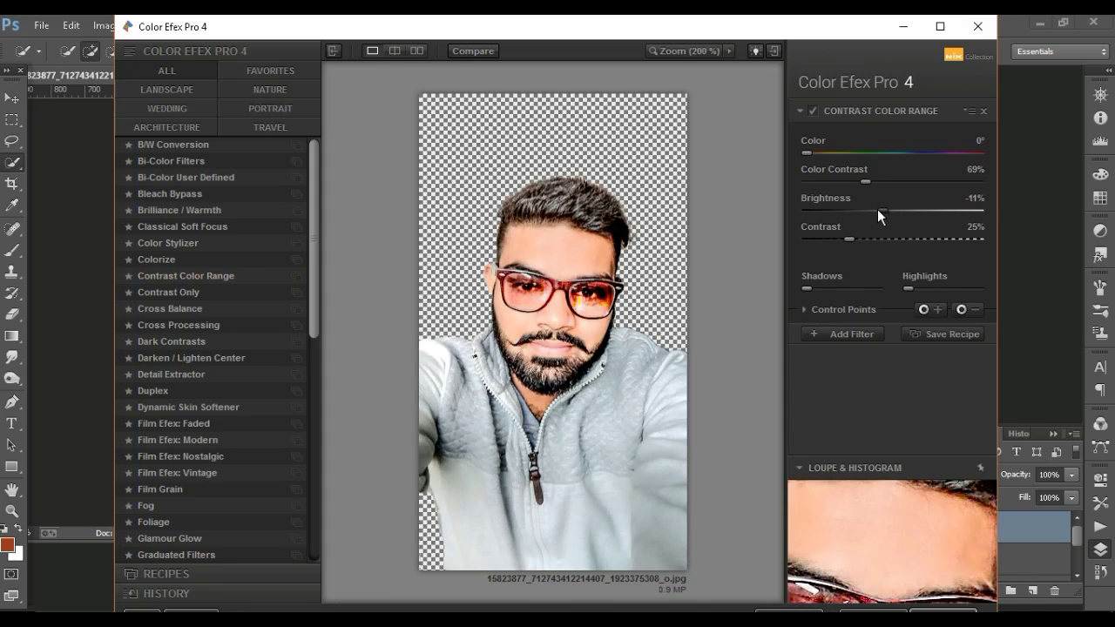
{"action": "left_click", "coordinate": [190, 342]}
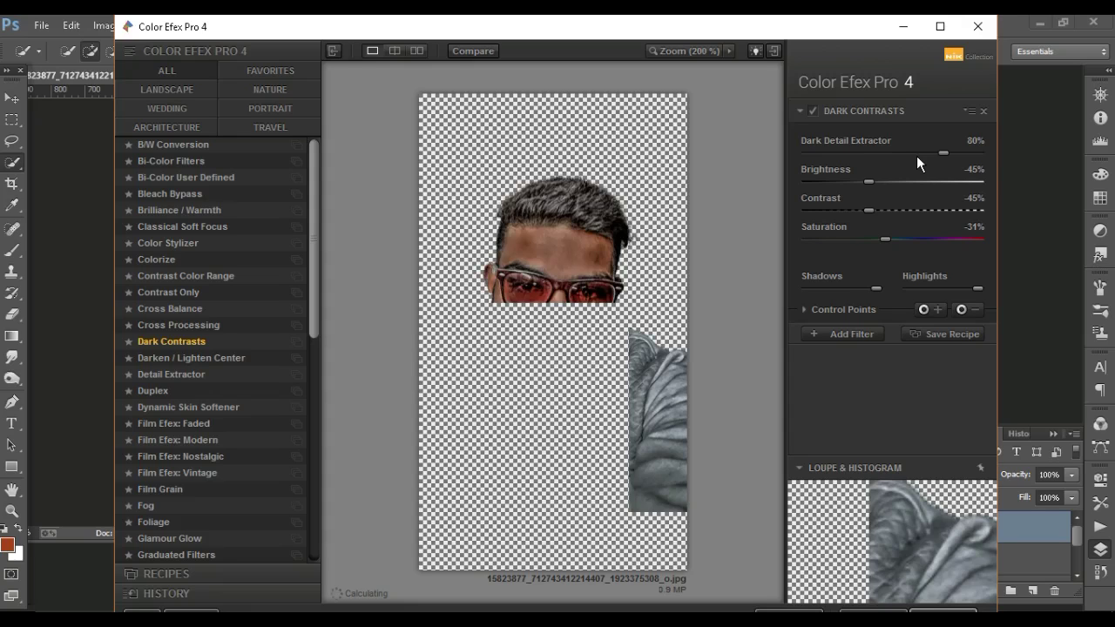
Lower Dark Detail Extractor to 33% and place a control point on the forehead.
{"action": "left_click_drag", "start_coordinate": [916, 156], "coordinate": [868, 156]}
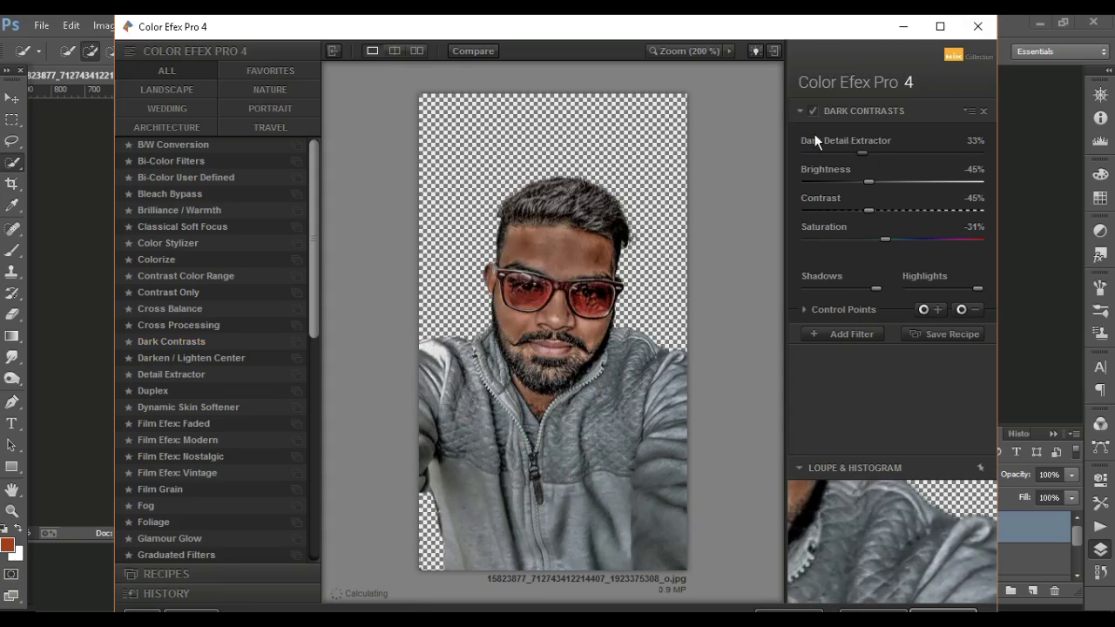
{"action": "left_click", "coordinate": [923, 310]}
{"action": "left_click", "coordinate": [554, 275]}
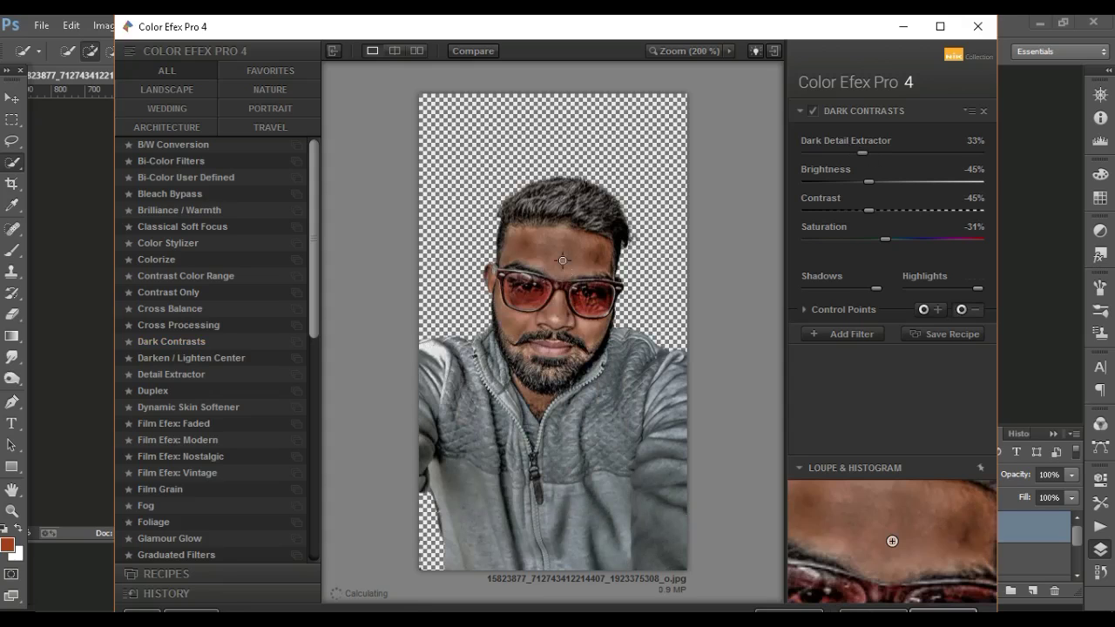
{"action": "left_click", "coordinate": [965, 309]}
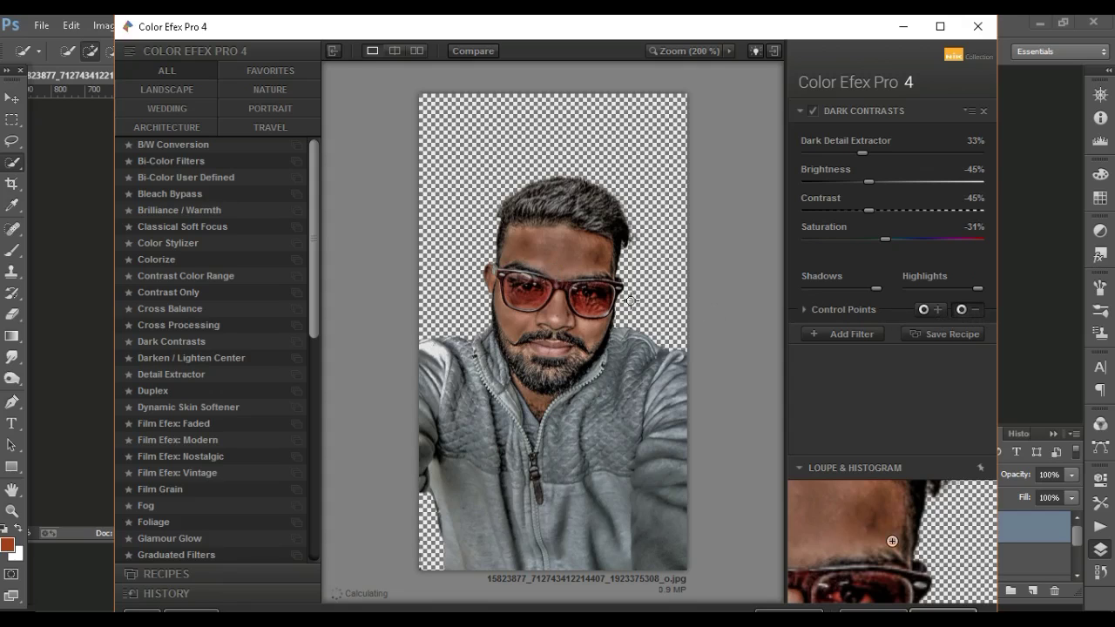
{"action": "left_click", "coordinate": [574, 327]}
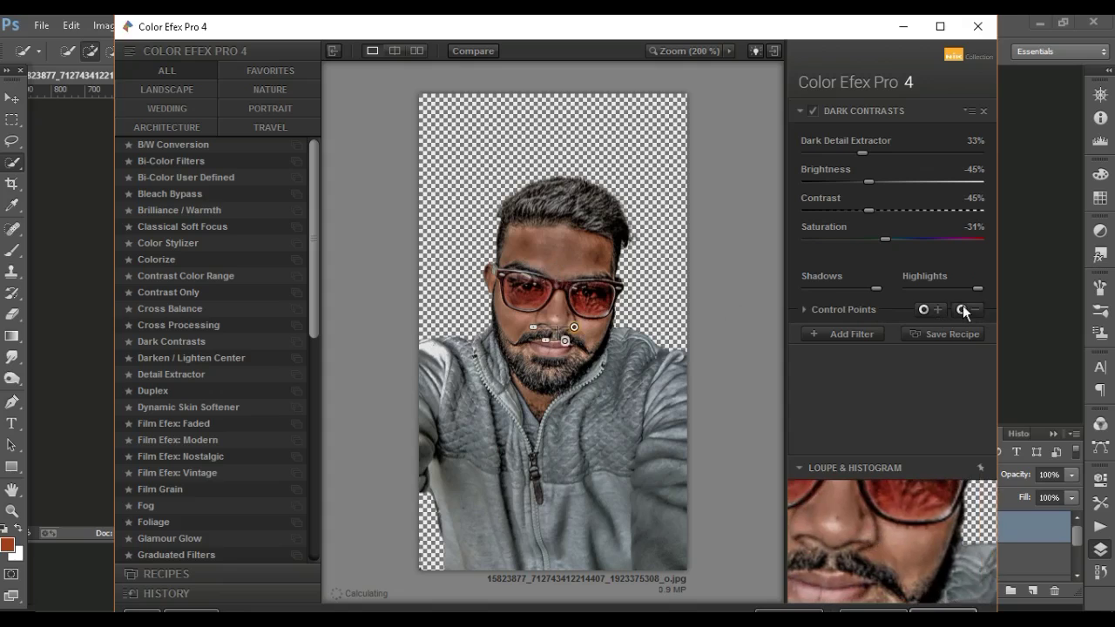
{"action": "left_click_drag", "start_coordinate": [574, 325], "coordinate": [523, 256]}
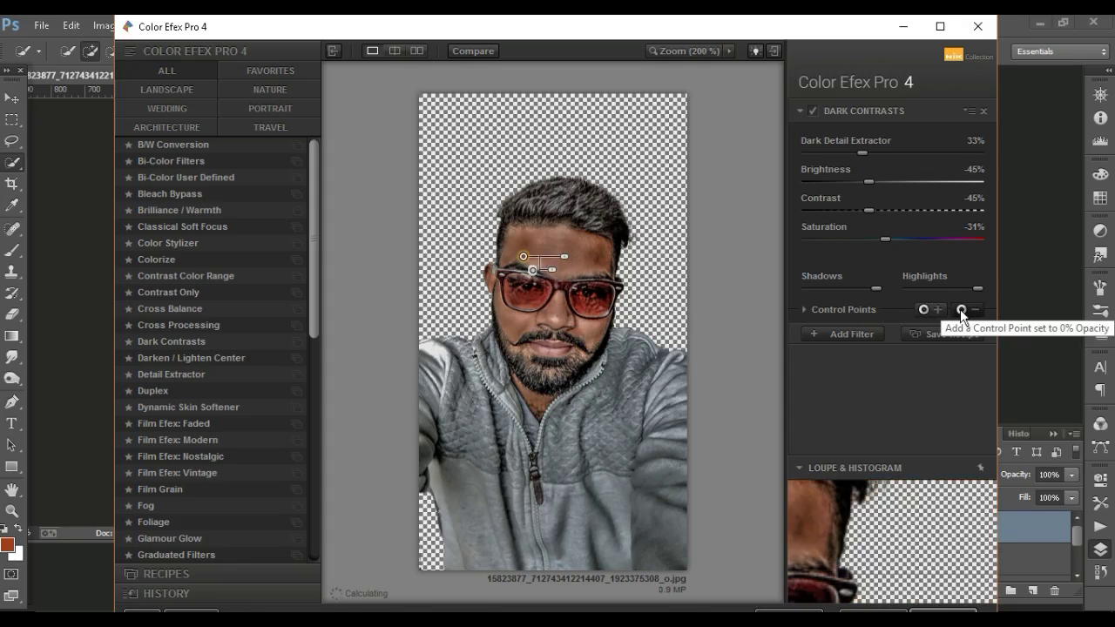
{"action": "key", "text": "ctrl+z"}
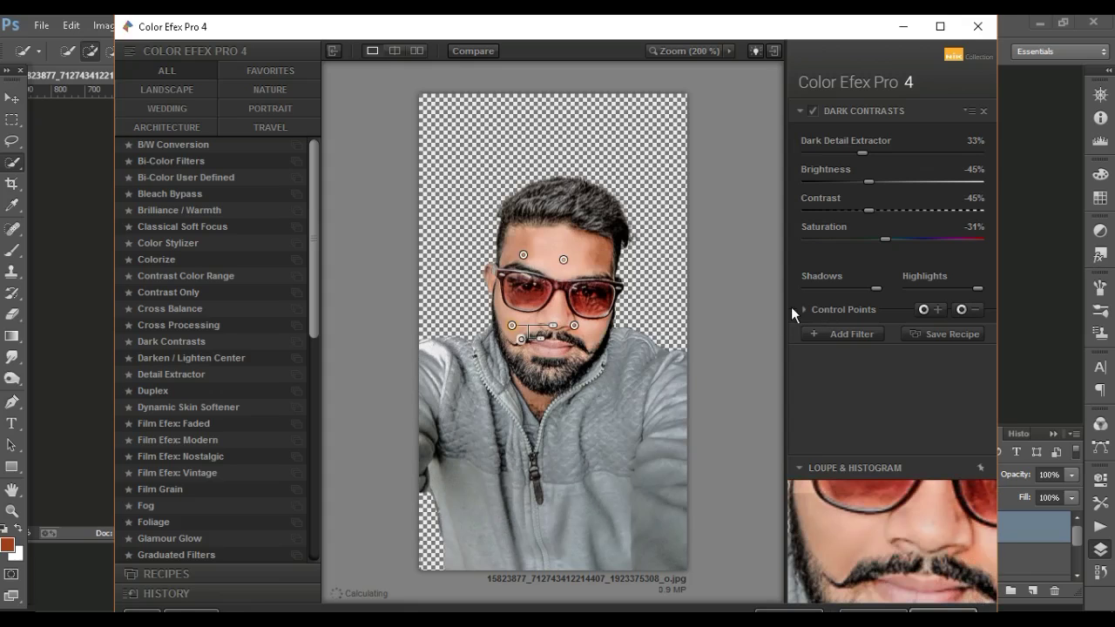
{"action": "left_click", "coordinate": [929, 309]}
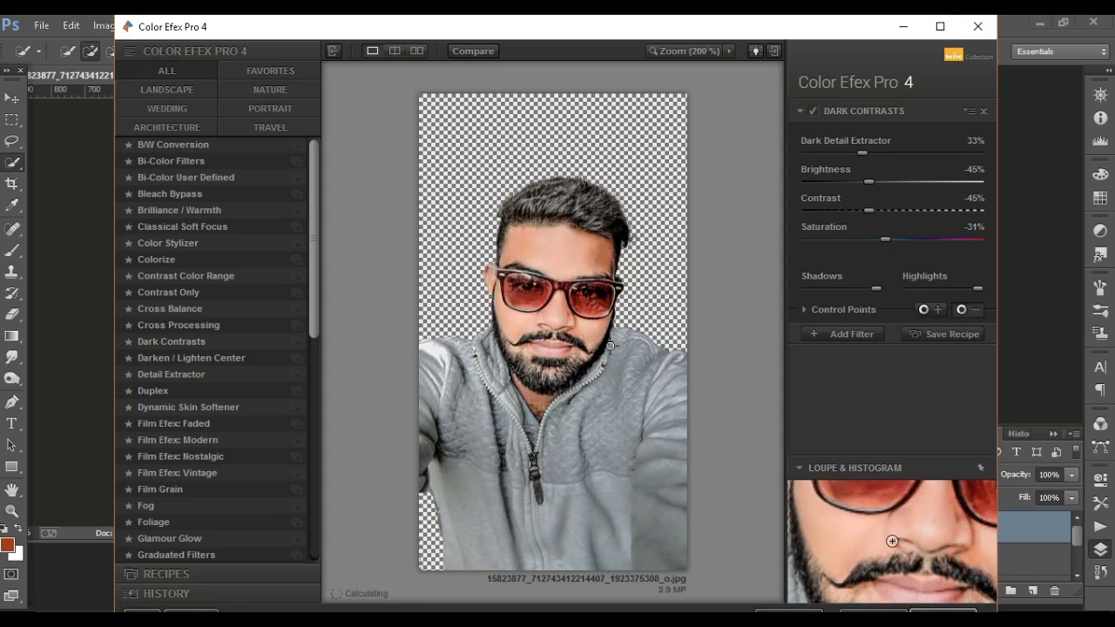
{"action": "left_click", "coordinate": [598, 253]}
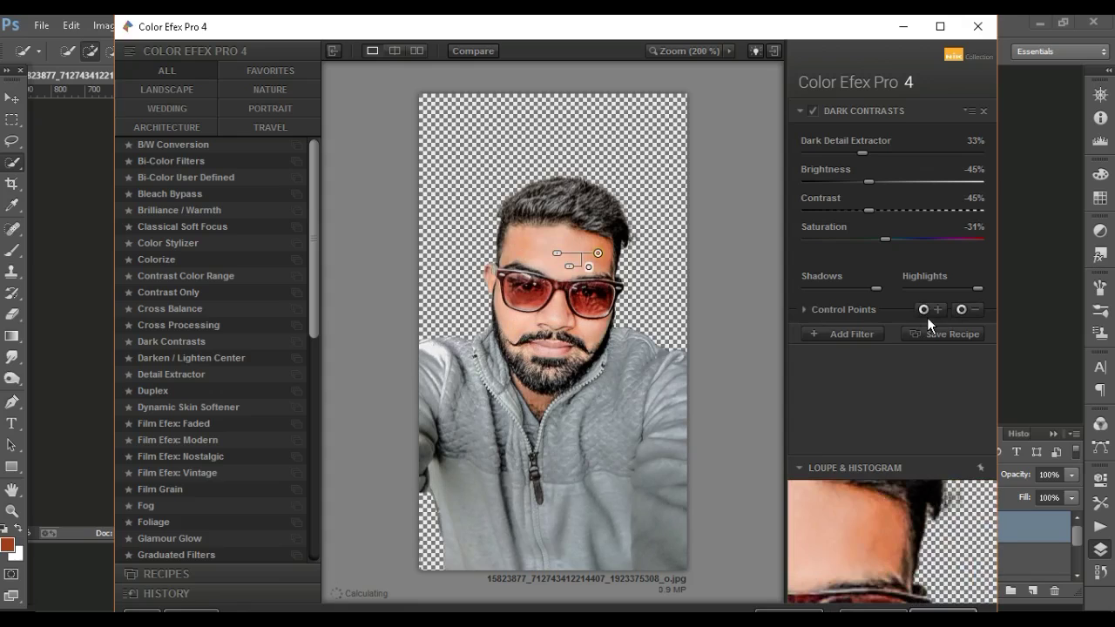
Push the Dark Contrasts Dark Detail Extractor up to 100%.
{"action": "left_click", "coordinate": [862, 337]}
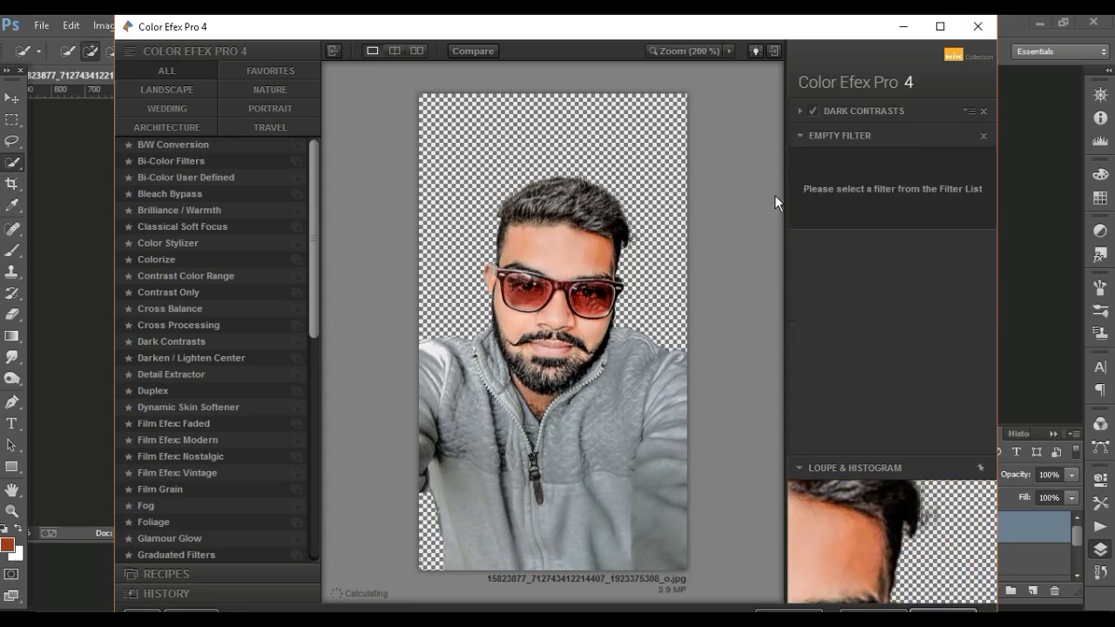
{"action": "left_click", "coordinate": [896, 111]}
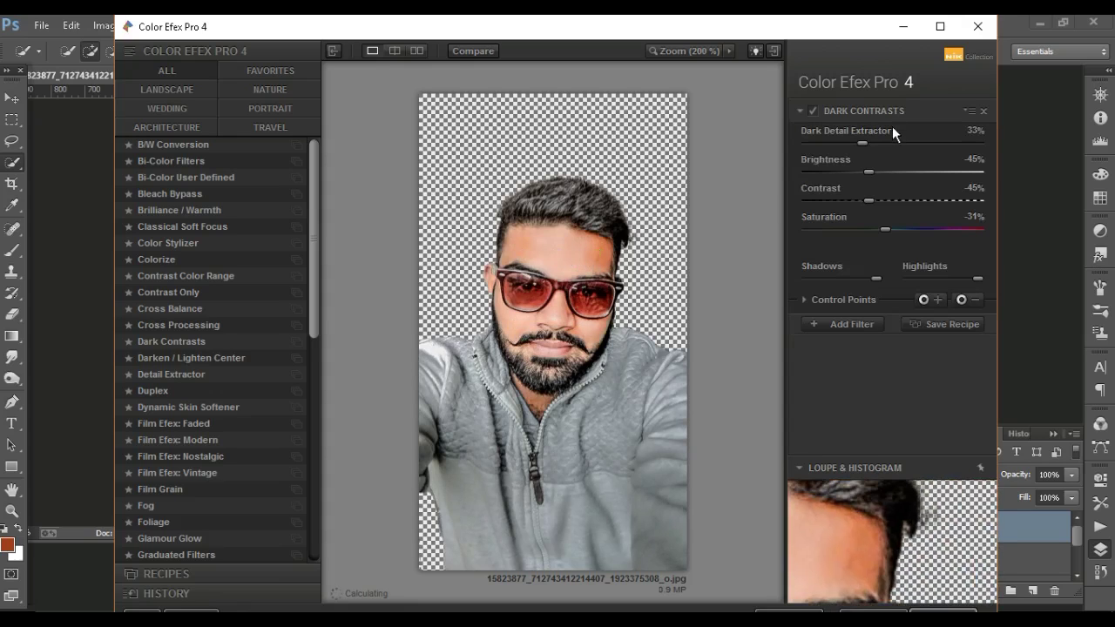
{"action": "left_click", "coordinate": [914, 152]}
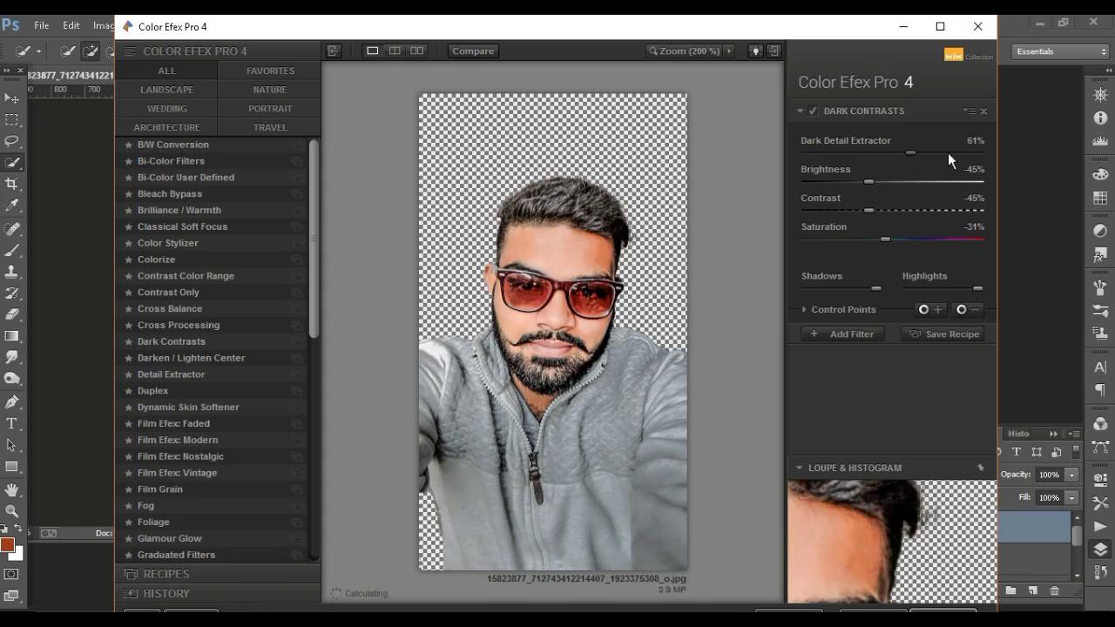
{"action": "left_click", "coordinate": [947, 153]}
{"action": "left_click_drag", "start_coordinate": [971, 150], "coordinate": [980, 150]}
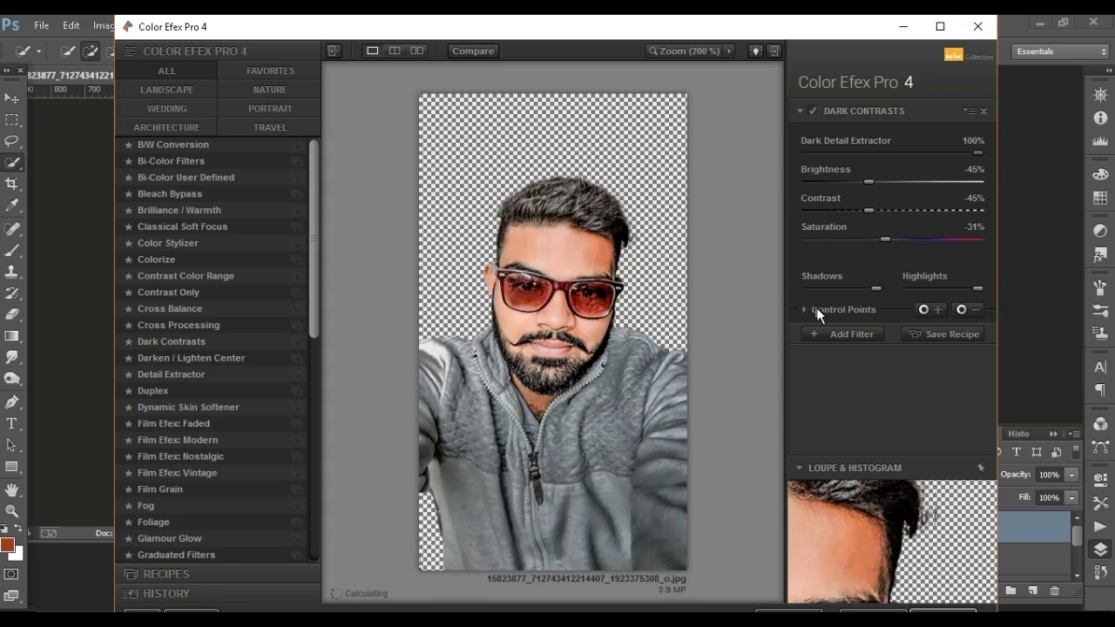
Raise Dark Contrasts contrast to 5% and add an empty second filter slot.
{"action": "left_click", "coordinate": [857, 332]}
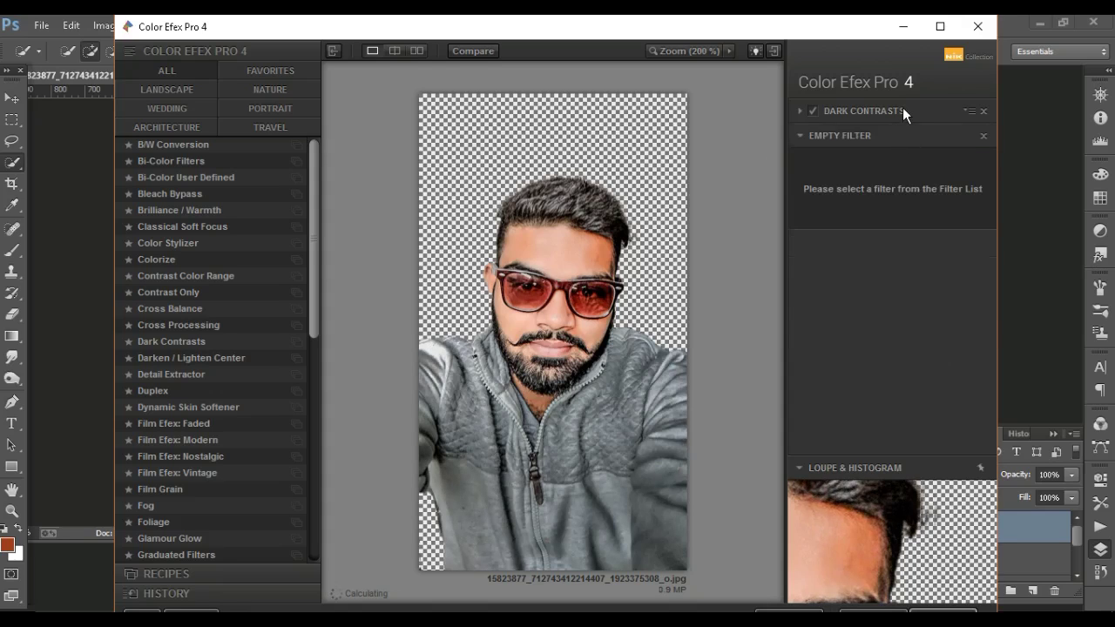
{"action": "left_click", "coordinate": [902, 110]}
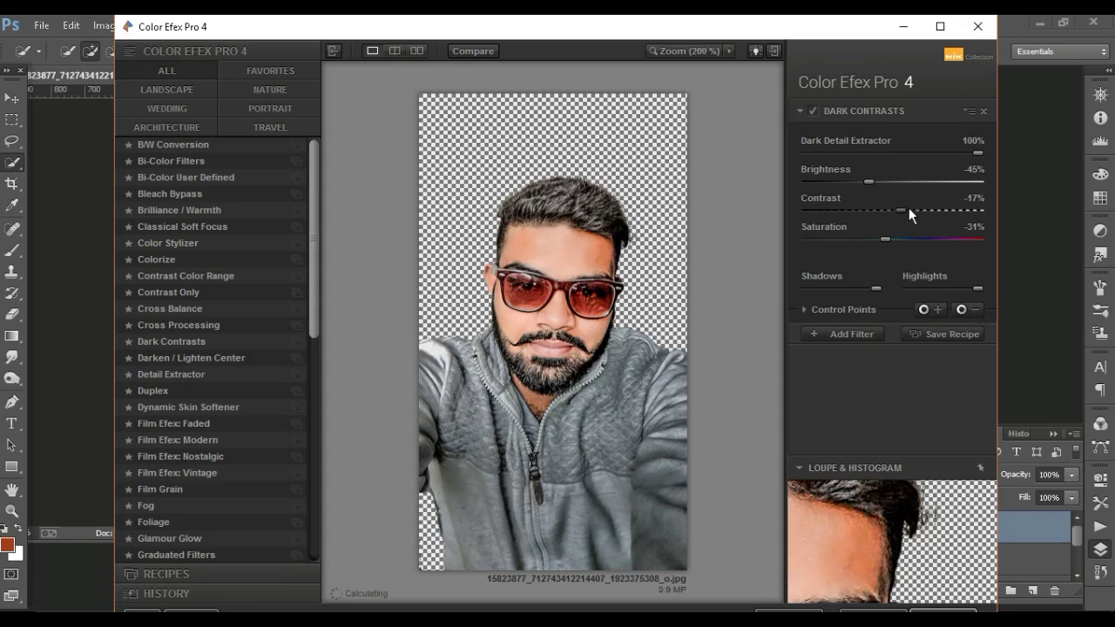
{"action": "left_click_drag", "start_coordinate": [908, 209], "coordinate": [932, 209]}
{"action": "left_click", "coordinate": [851, 331]}
{"action": "scroll", "coordinate": [193, 347], "scroll_direction": "down", "scroll_amount": 1}
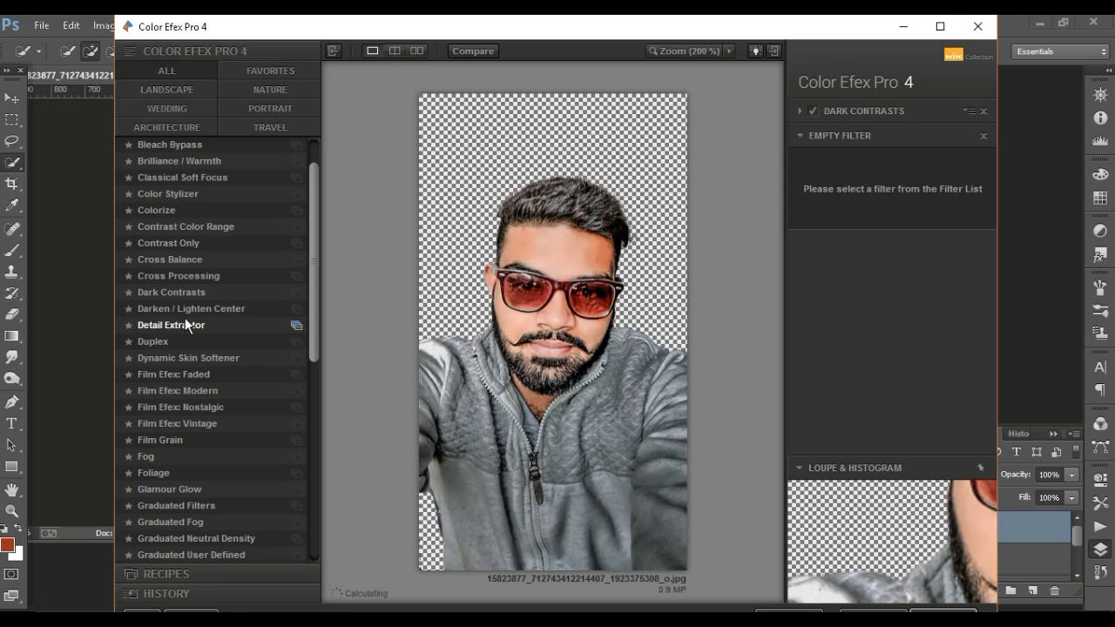
Load Detail Extractor into the second slot, compare it on and off, and apply to Photoshop.
{"action": "left_click", "coordinate": [185, 317]}
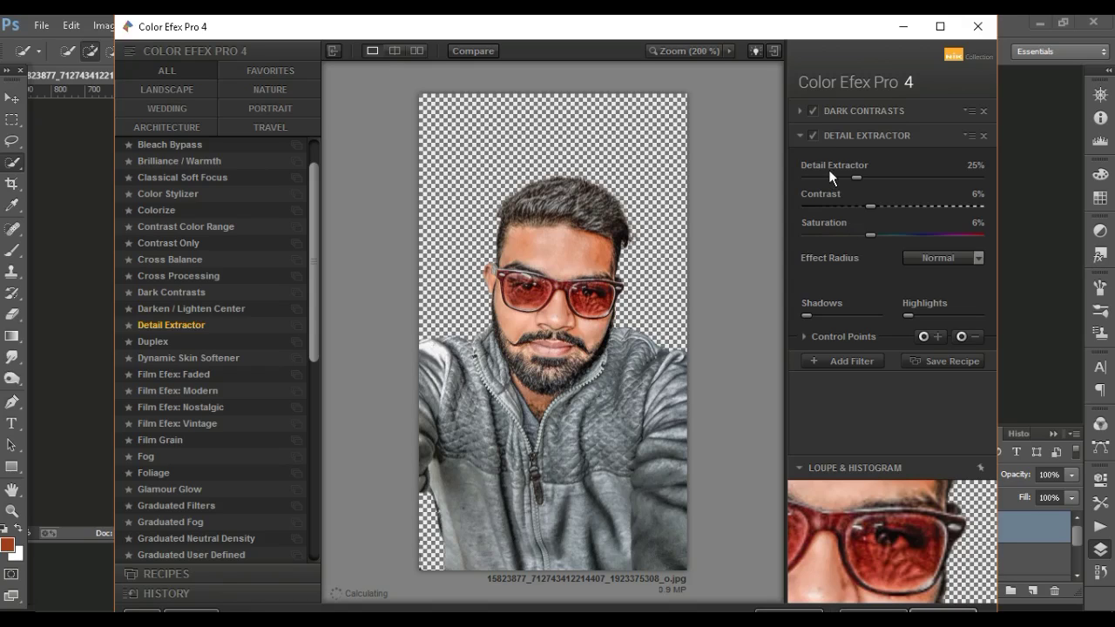
{"action": "left_click", "coordinate": [810, 135]}
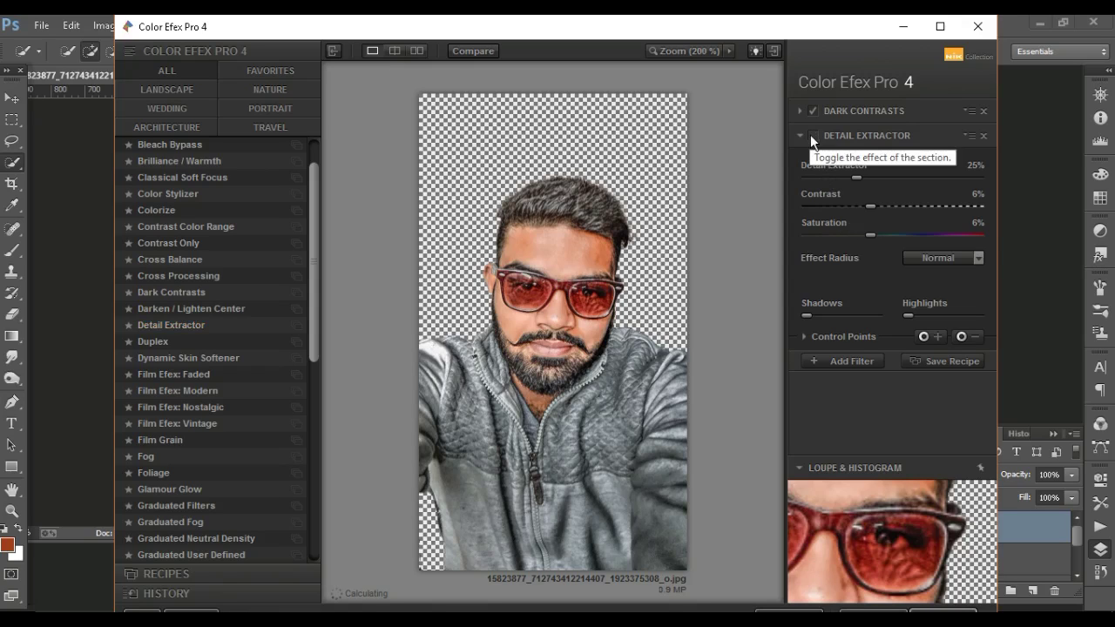
{"action": "left_click", "coordinate": [810, 134]}
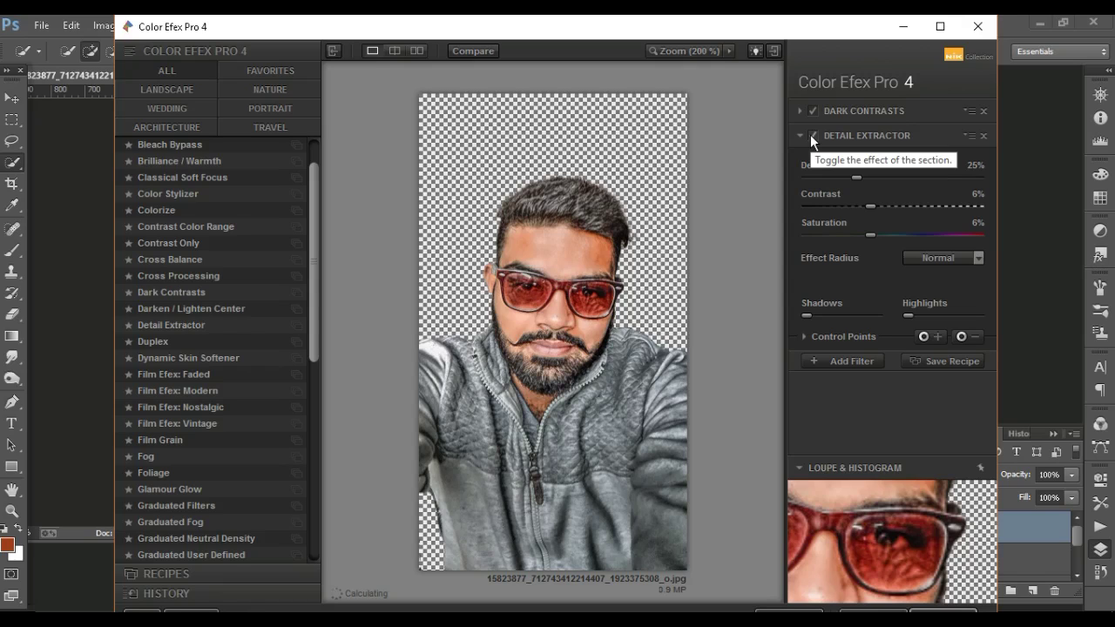
{"action": "left_click", "coordinate": [810, 134]}
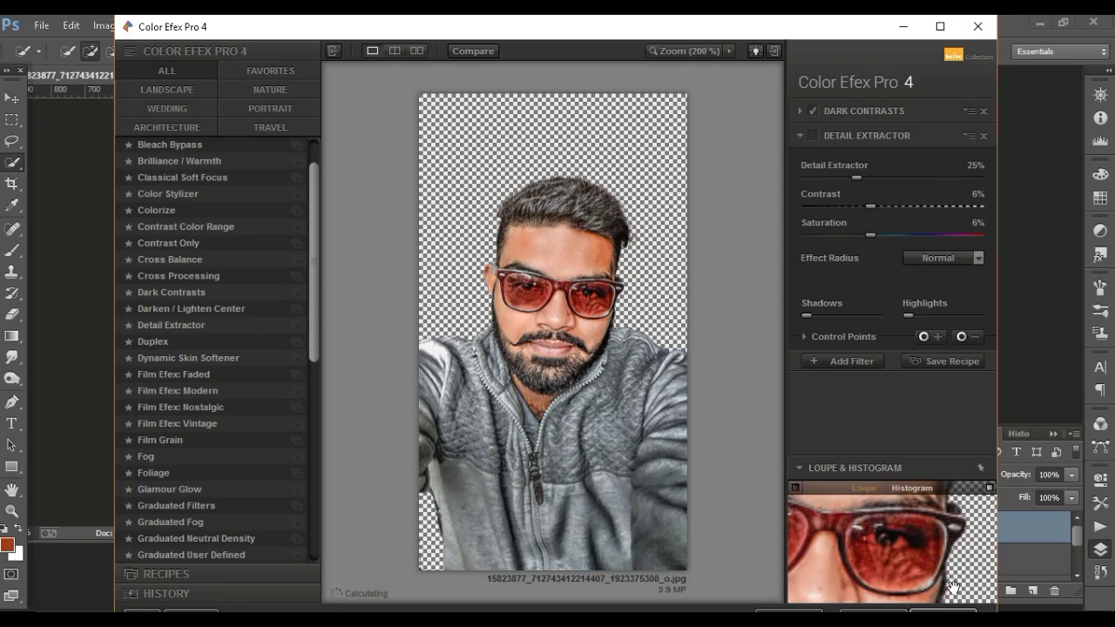
{"action": "left_click", "coordinate": [943, 612]}
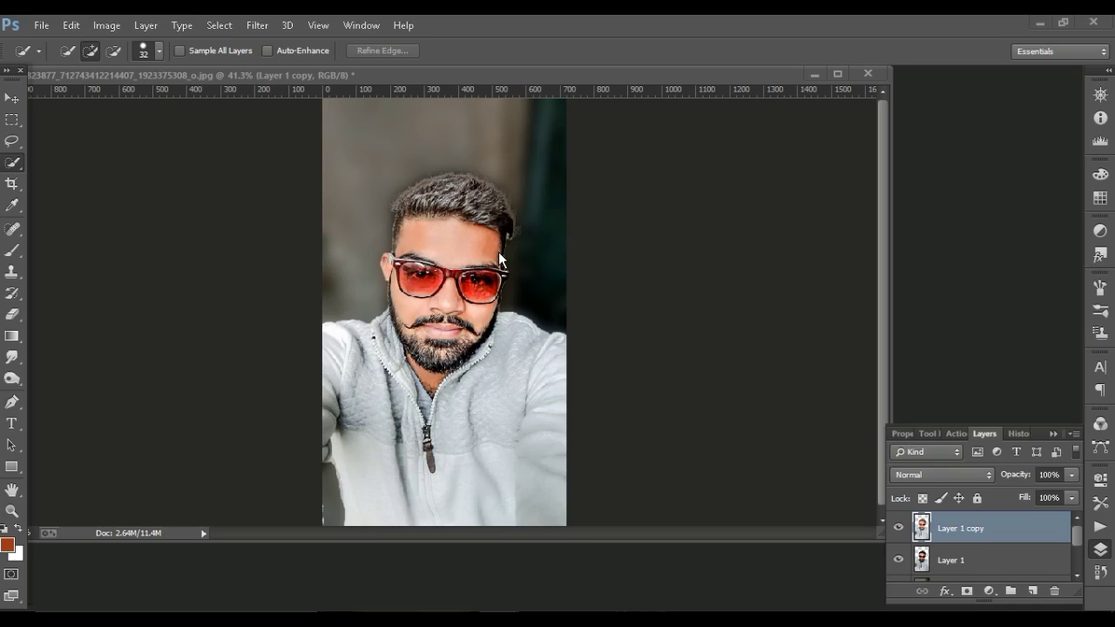
Duplicate the layer with Ctrl+J and toggle the Color Efex Pro 4 layer's visibility to compare.
{"action": "key", "text": "ctrl+j"}
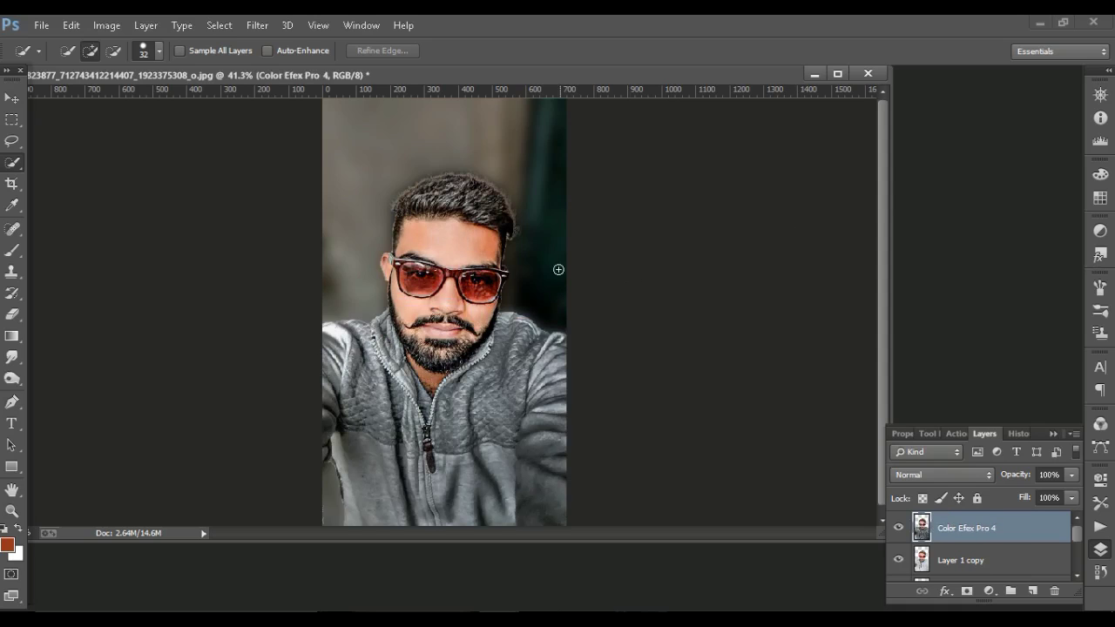
{"action": "scroll", "coordinate": [552, 266], "scroll_direction": "down", "scroll_amount": 2}
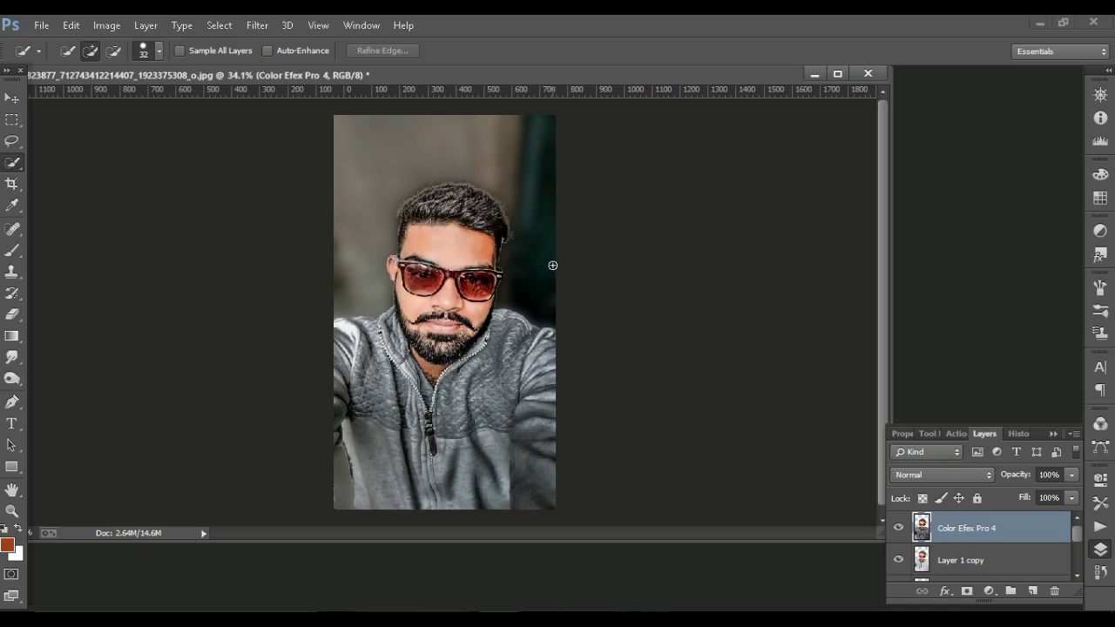
{"action": "scroll", "coordinate": [553, 266], "scroll_direction": "up", "scroll_amount": 1}
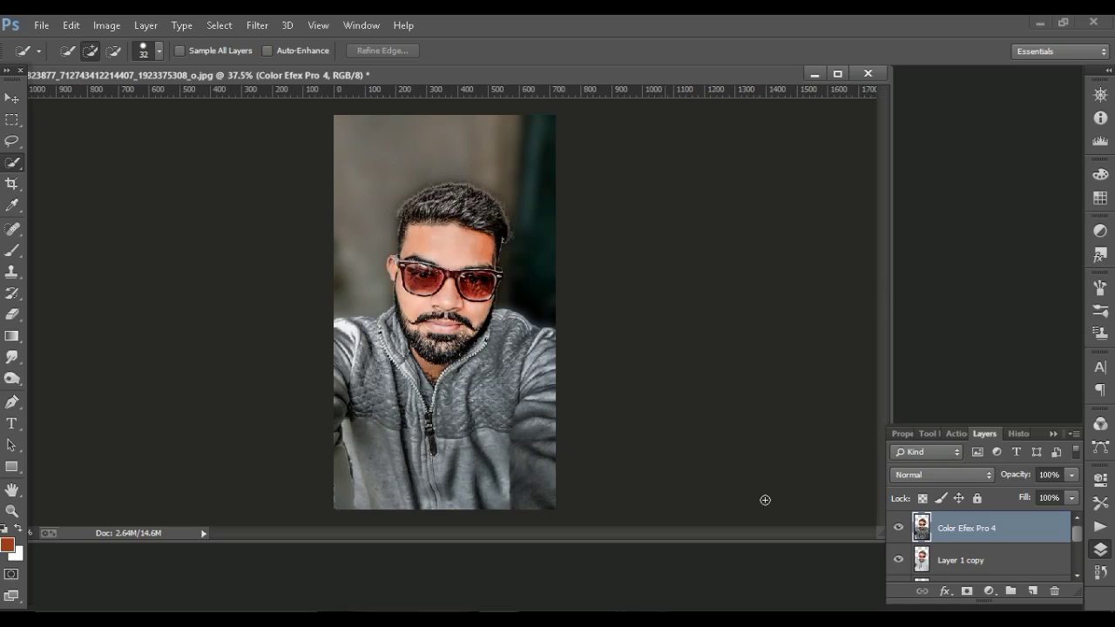
{"action": "left_click", "coordinate": [899, 528]}
{"action": "left_click", "coordinate": [899, 528]}
{"action": "left_click", "coordinate": [899, 528]}
Switch to the Smudge tool at brush size 73 and launch the Camera Raw filter.
{"action": "left_click", "coordinate": [12, 357]}
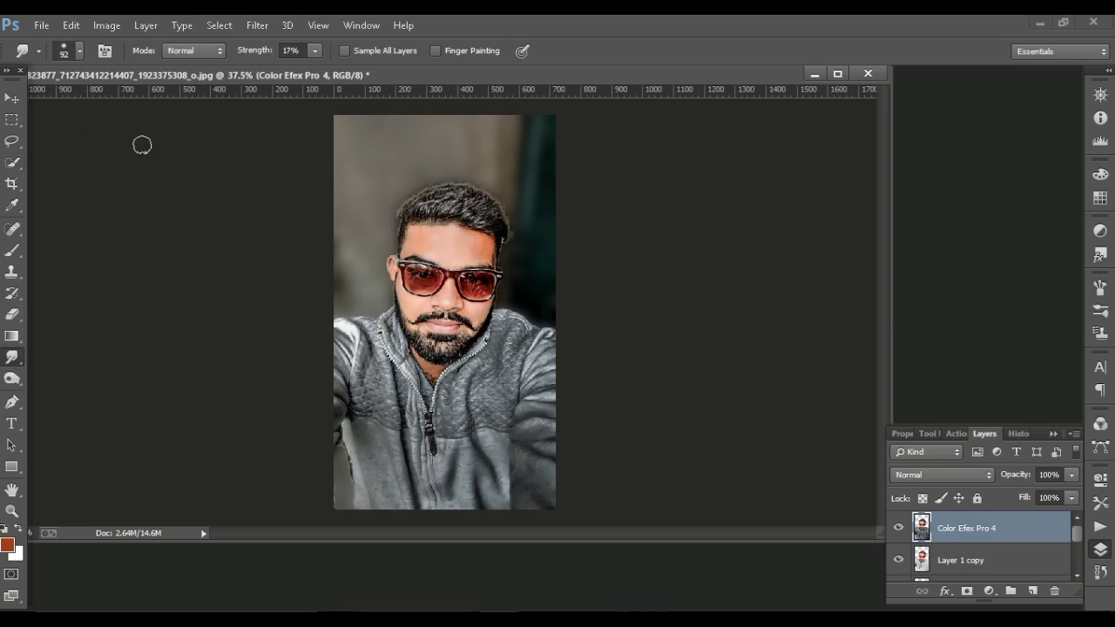
{"action": "scroll", "coordinate": [427, 241], "scroll_direction": "up", "scroll_amount": 1}
{"action": "scroll", "coordinate": [427, 242], "scroll_direction": "up", "scroll_amount": 2}
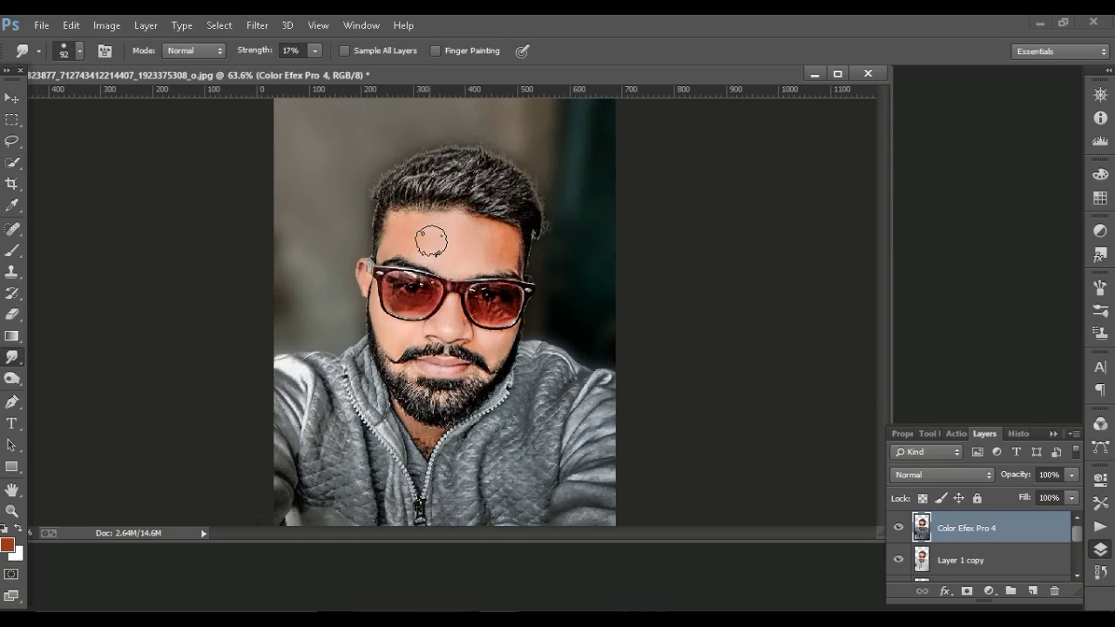
{"action": "scroll", "coordinate": [427, 242], "scroll_direction": "up", "scroll_amount": 1}
{"action": "left_click", "coordinate": [70, 51]}
{"action": "left_click_drag", "start_coordinate": [155, 102], "coordinate": [145, 102]}
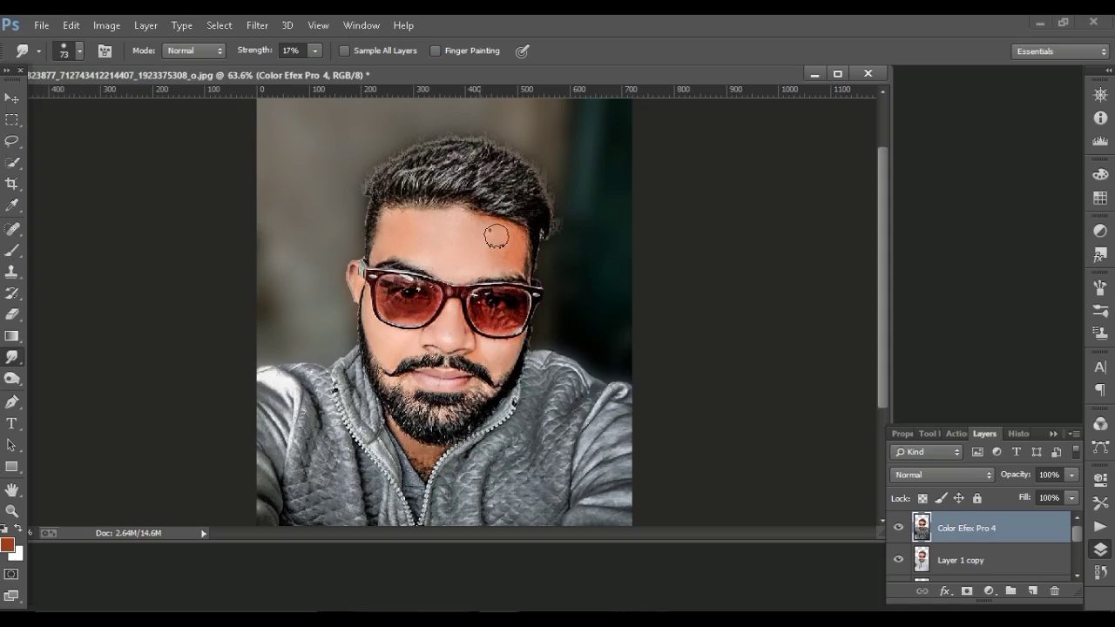
{"action": "scroll", "coordinate": [510, 293], "scroll_direction": "down", "scroll_amount": 2}
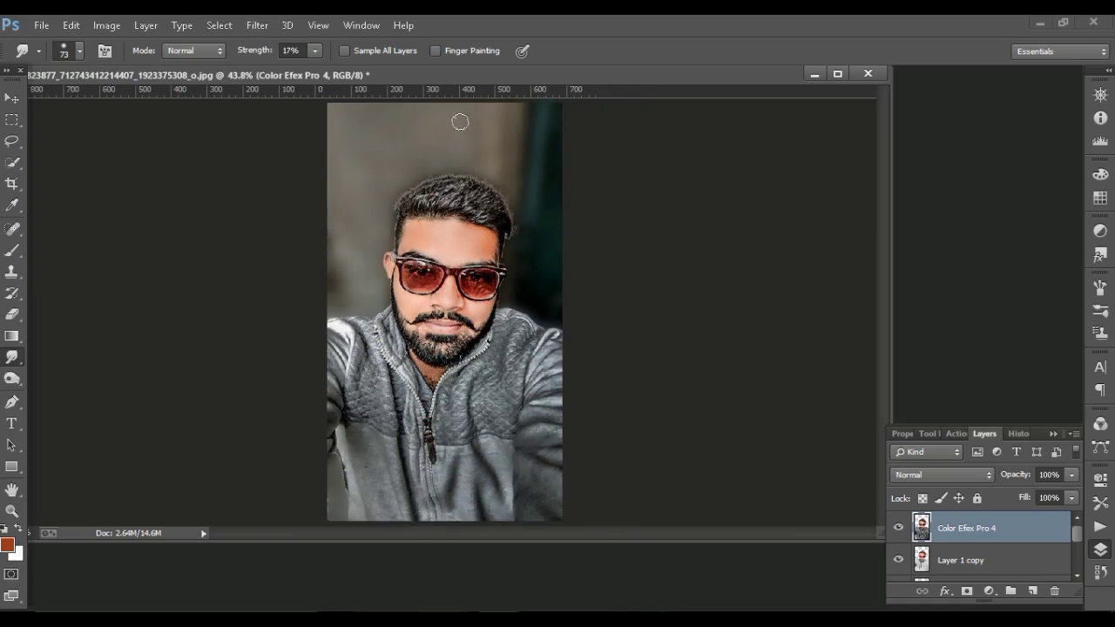
{"action": "scroll", "coordinate": [441, 124], "scroll_direction": "up", "scroll_amount": 2}
{"action": "left_click", "coordinate": [257, 24]}
{"action": "left_click", "coordinate": [297, 122]}
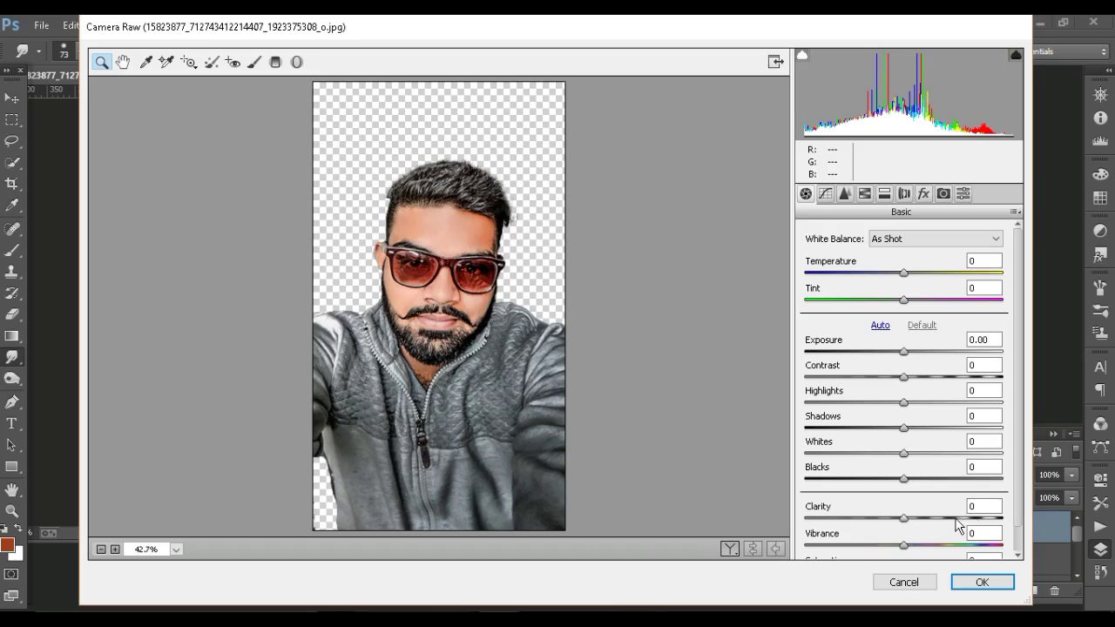
Raise Camera Raw Clarity to +28 and apply it to the layer.
{"action": "left_click_drag", "start_coordinate": [960, 527], "coordinate": [930, 518]}
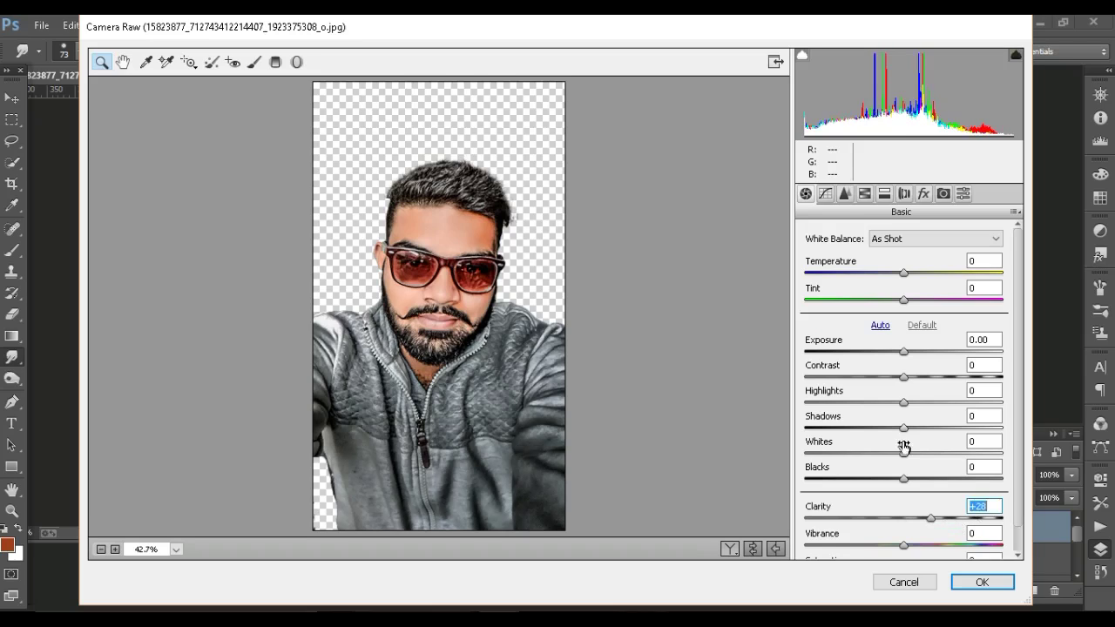
{"action": "left_click", "coordinate": [845, 193]}
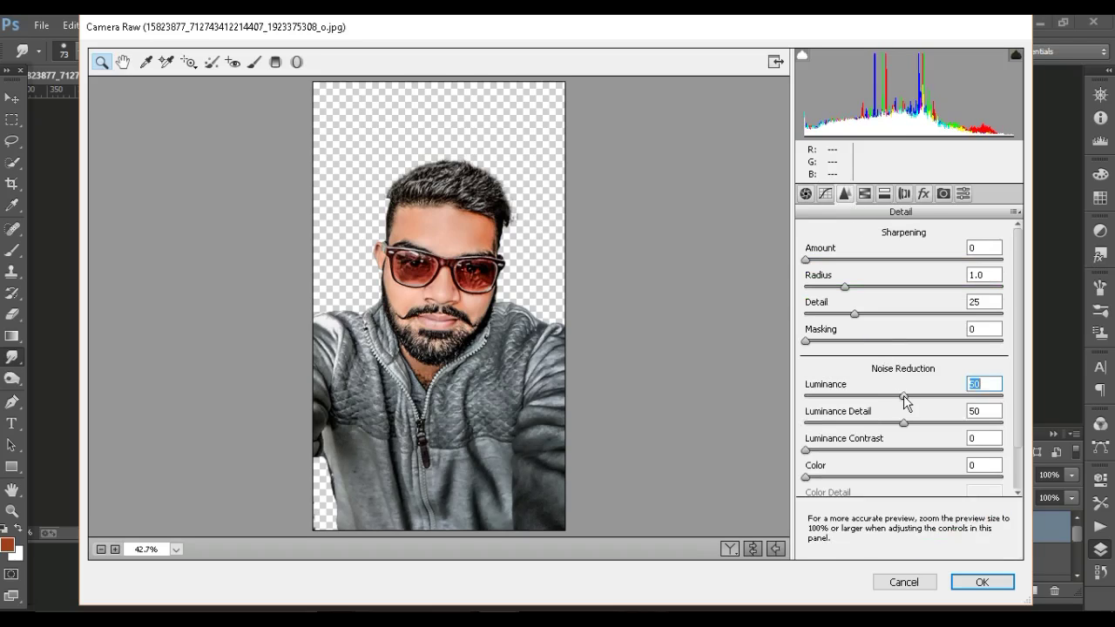
{"action": "left_click", "coordinate": [981, 582]}
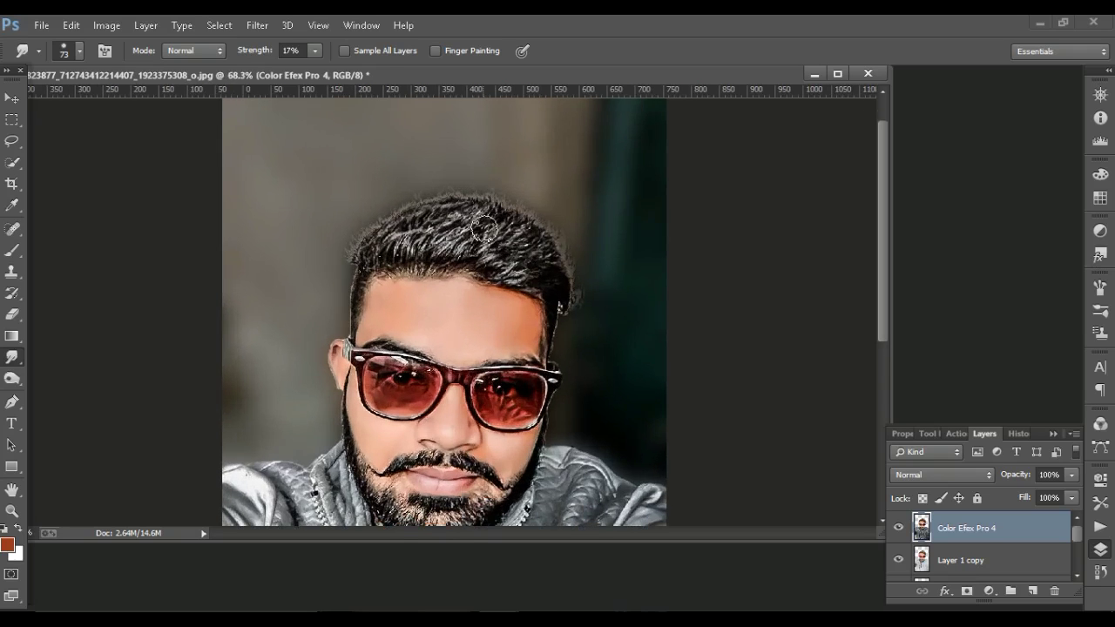
Duplicate the layer as 'Color Efex Pro 4 copy' and check the Performance preferences.
{"action": "right_click", "coordinate": [580, 261]}
{"action": "left_click", "coordinate": [666, 154]}
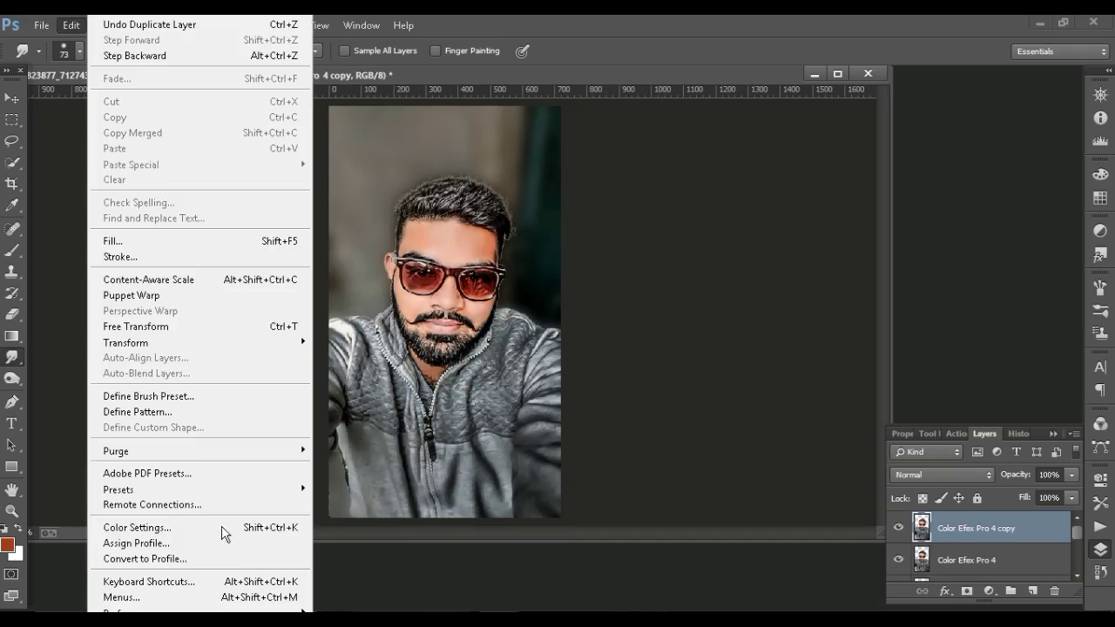
{"action": "left_click", "coordinate": [348, 482]}
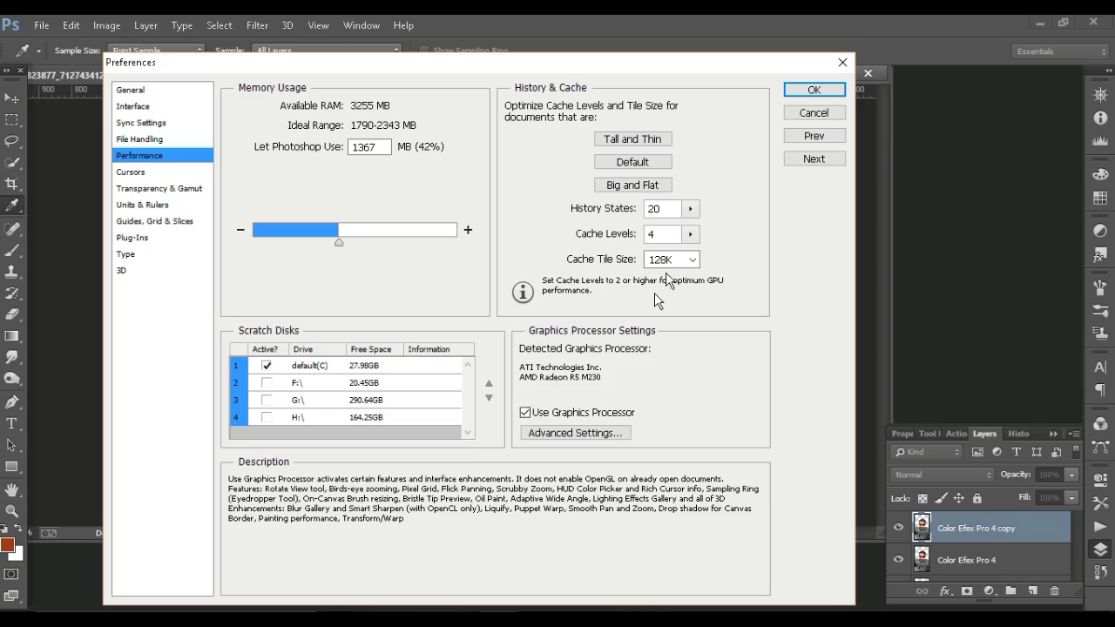
{"action": "left_click", "coordinate": [809, 93]}
{"action": "left_click", "coordinate": [257, 24]}
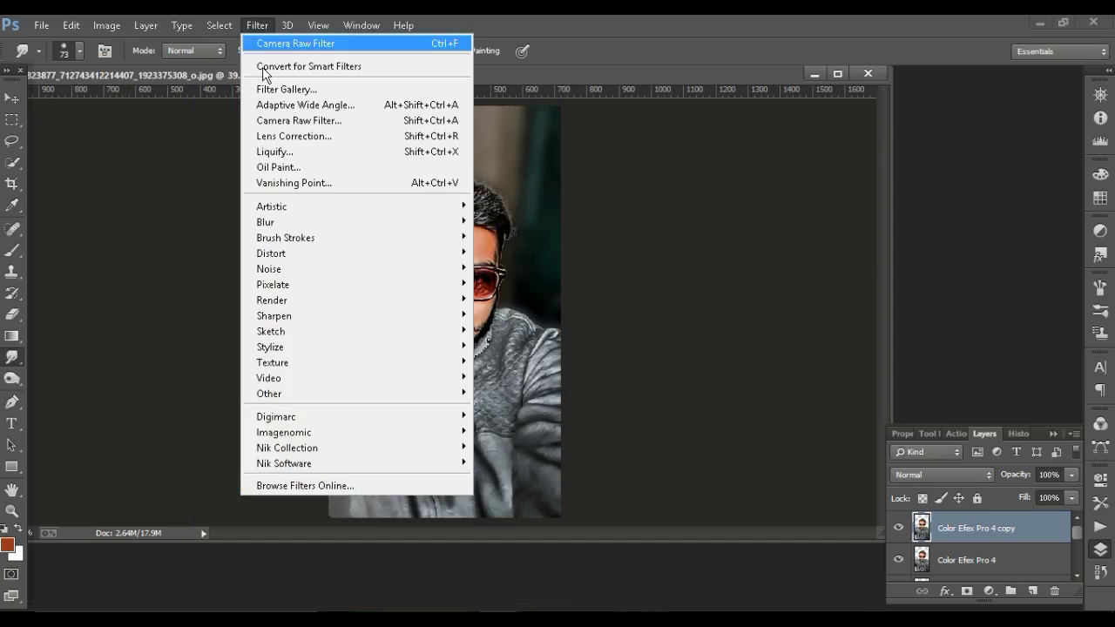
Set up Oil Paint with Shine 0, Scale 0.1 and Stylization 3.42.
{"action": "left_click", "coordinate": [286, 163]}
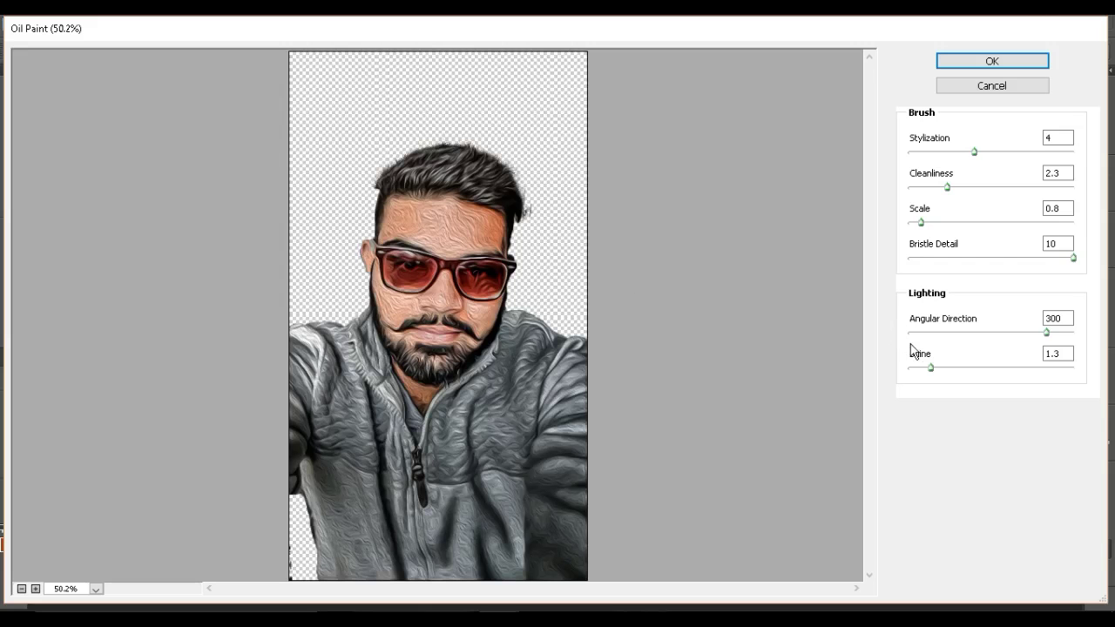
{"action": "left_click_drag", "start_coordinate": [929, 368], "coordinate": [882, 369]}
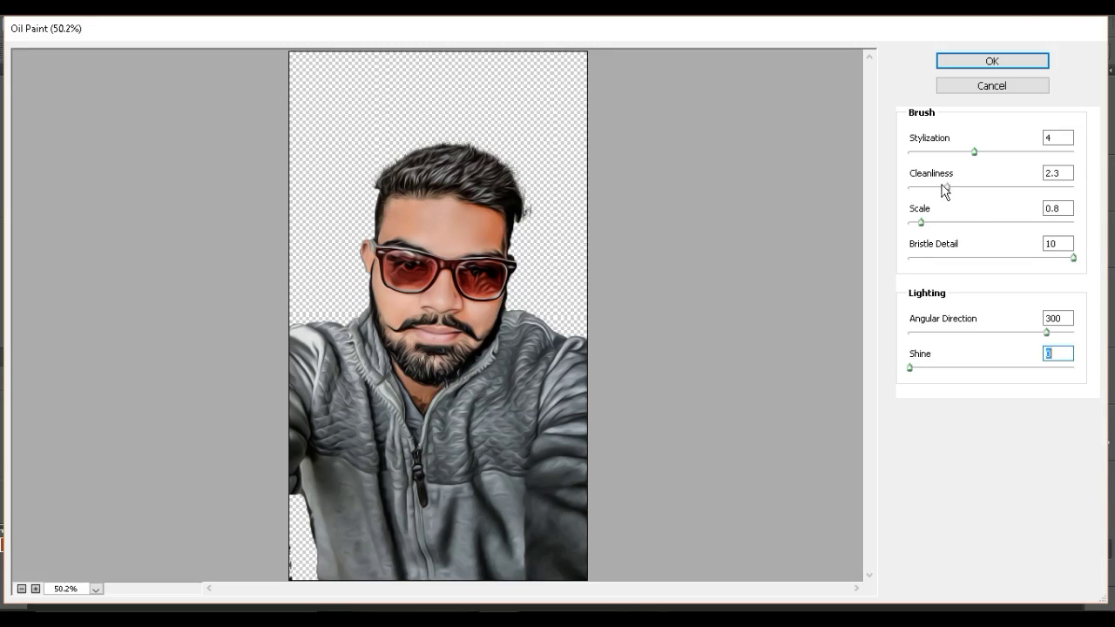
{"action": "left_click_drag", "start_coordinate": [915, 224], "coordinate": [862, 222]}
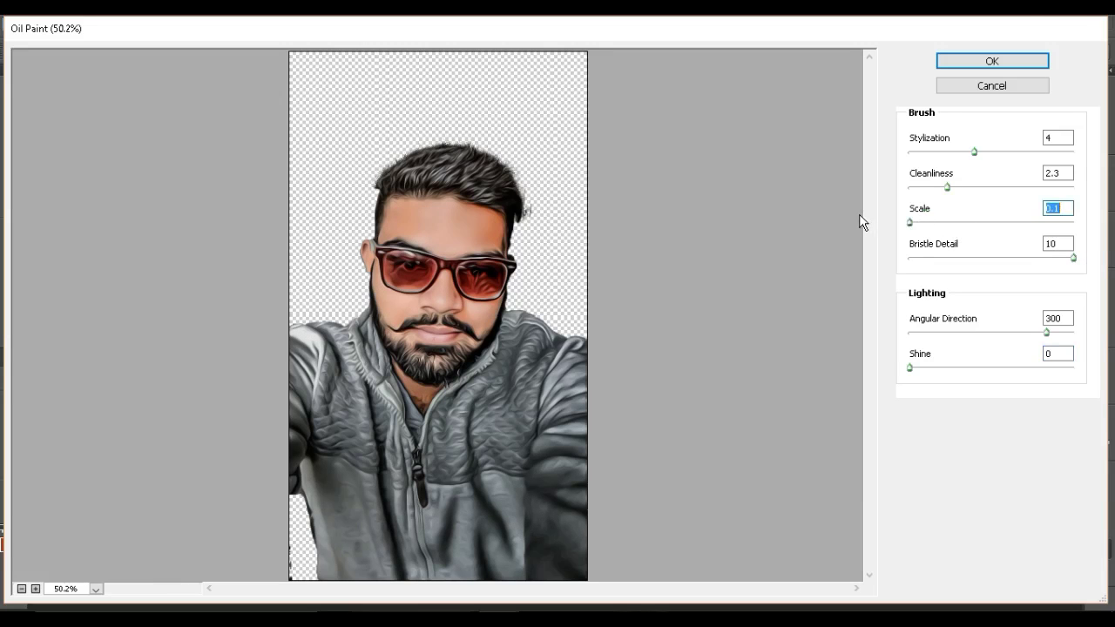
{"action": "left_click", "coordinate": [964, 153]}
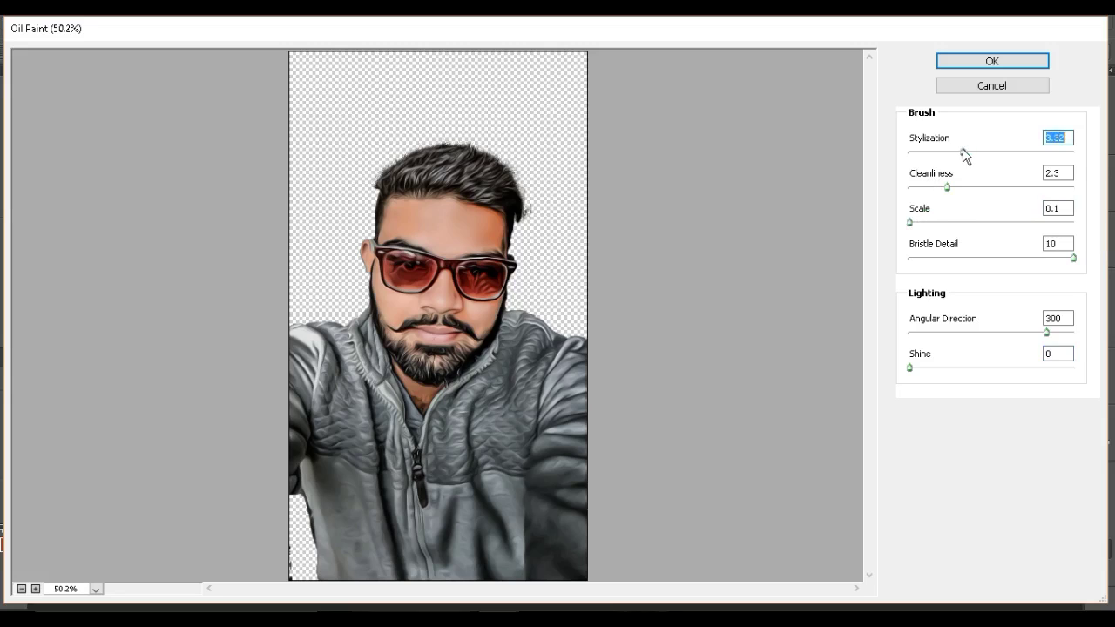
Apply the Oil Paint effect and set the smudge brush to 50% strength, size 39.
{"action": "left_click", "coordinate": [994, 63]}
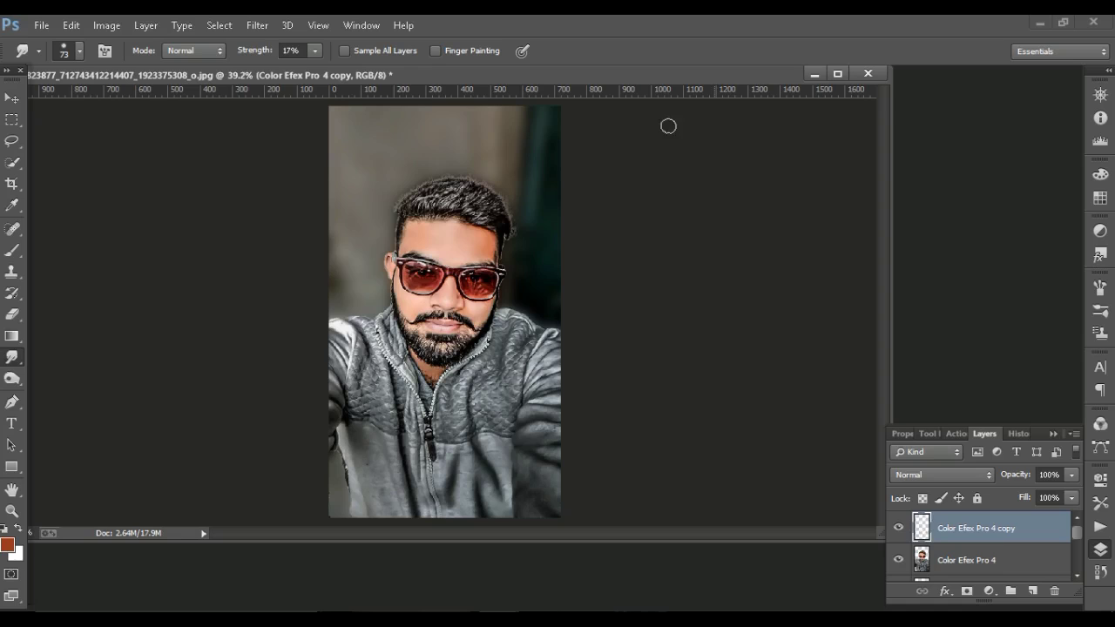
{"action": "scroll", "coordinate": [459, 135], "scroll_direction": "up", "scroll_amount": 3}
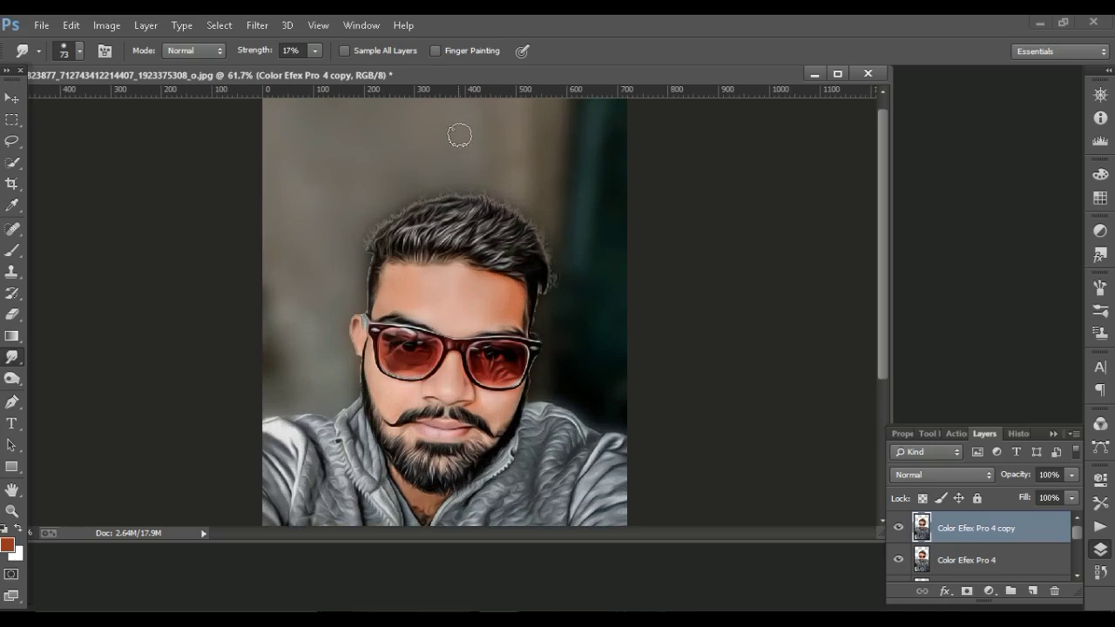
{"action": "scroll", "coordinate": [459, 135], "scroll_direction": "up", "scroll_amount": 1}
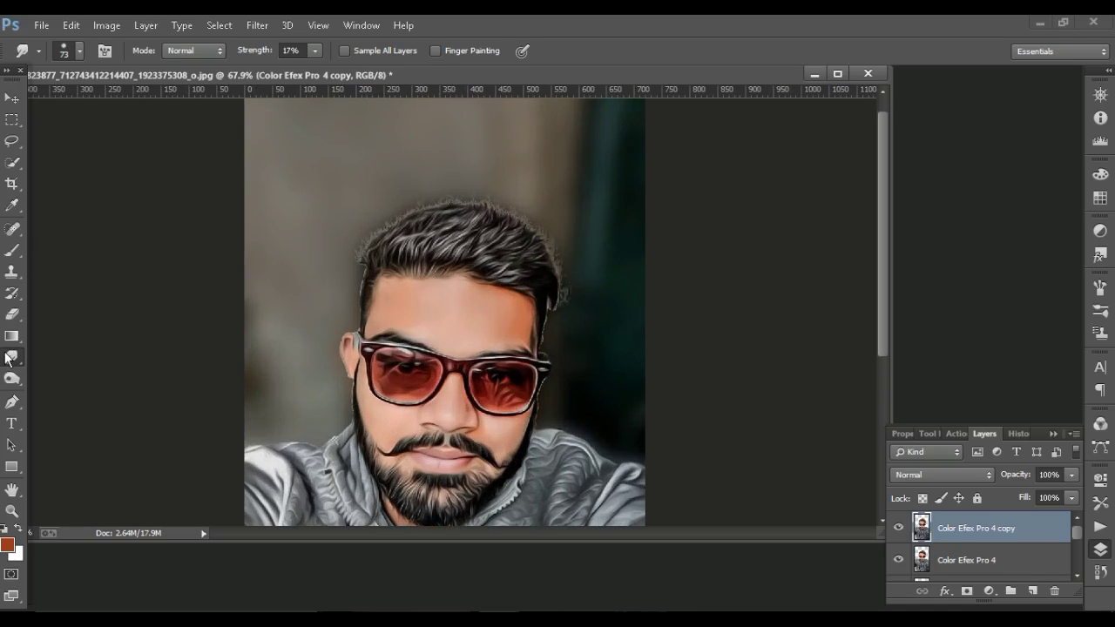
{"action": "left_click", "coordinate": [75, 51]}
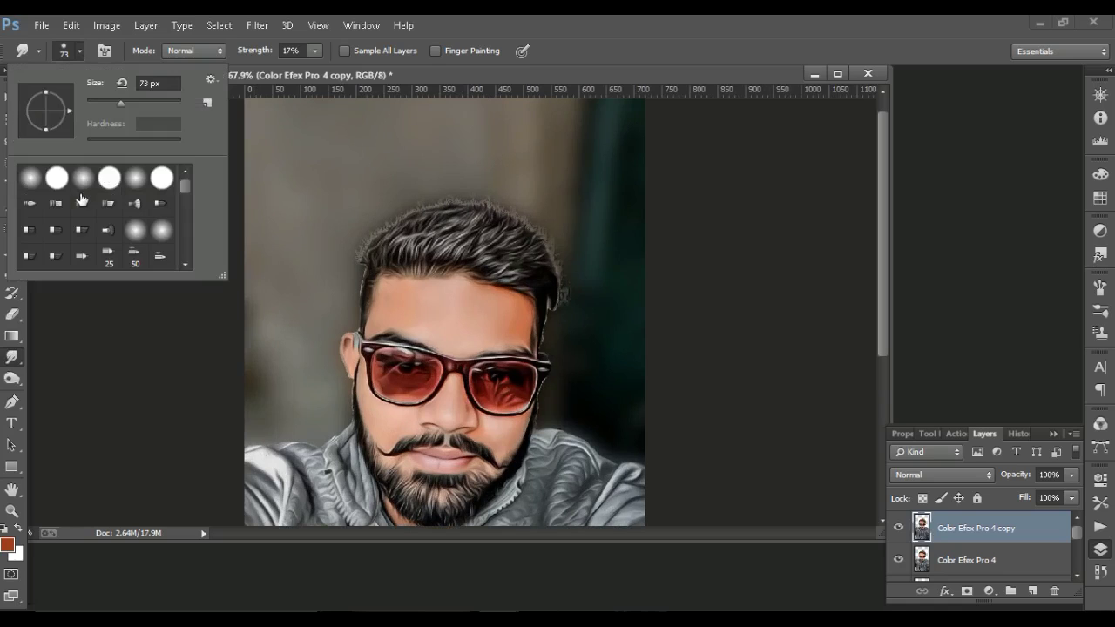
{"action": "left_click", "coordinate": [82, 203]}
{"action": "left_click", "coordinate": [313, 51]}
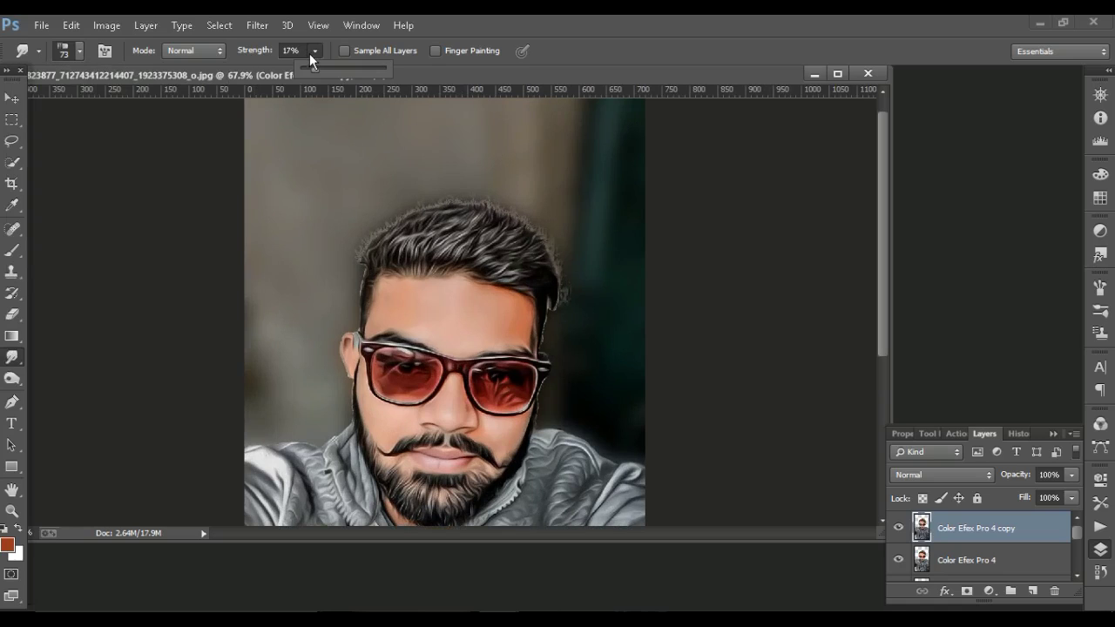
{"action": "left_click_drag", "start_coordinate": [318, 69], "coordinate": [343, 67]}
{"action": "left_click", "coordinate": [78, 50]}
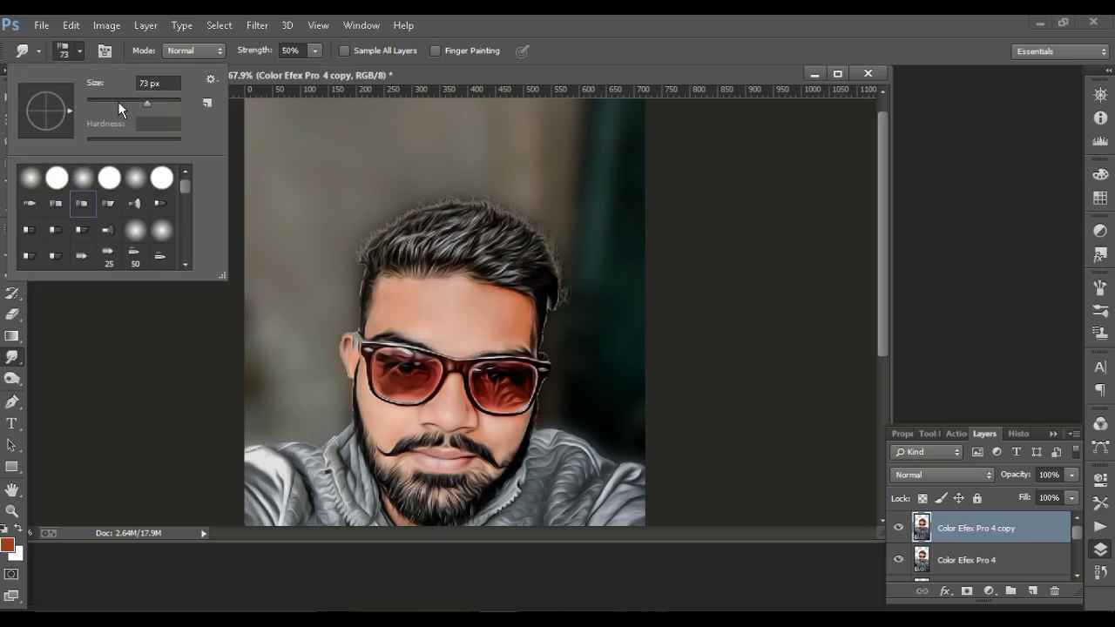
{"action": "left_click", "coordinate": [376, 251]}
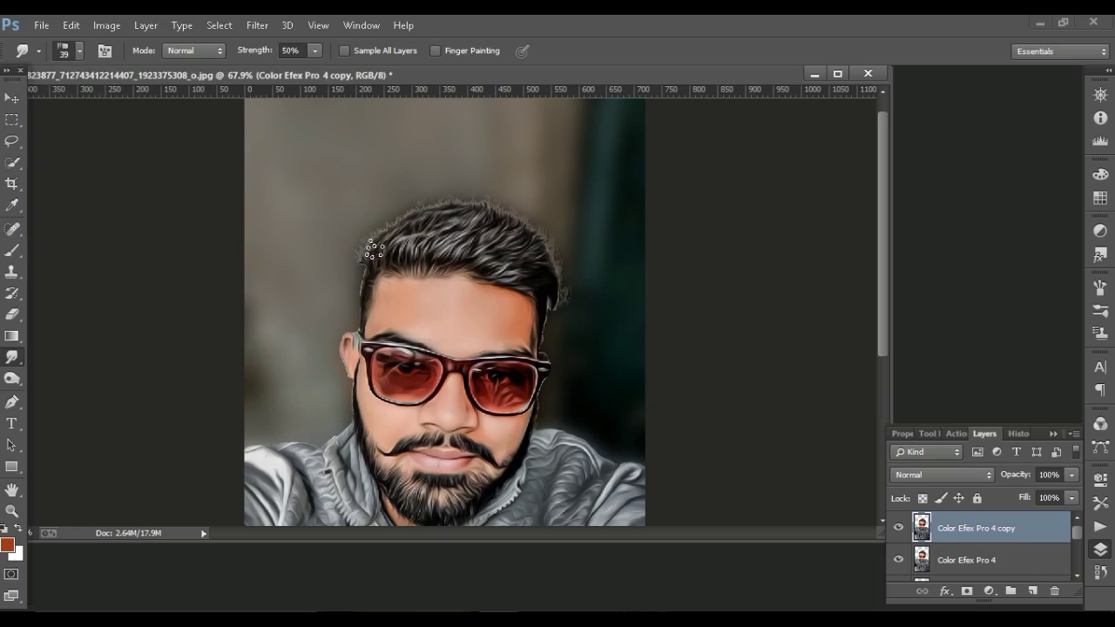
Smudge the streaky hair across the top of the head.
{"action": "left_click_drag", "start_coordinate": [400, 232], "coordinate": [438, 189]}
{"action": "mouse_move", "coordinate": [366, 235]}
{"action": "left_mouse_down"}
{"action": "mouse_move", "coordinate": [397, 262]}
{"action": "mouse_move", "coordinate": [473, 230]}
{"action": "mouse_move", "coordinate": [435, 180]}
{"action": "mouse_move", "coordinate": [522, 263]}
{"action": "mouse_move", "coordinate": [428, 186]}
{"action": "mouse_move", "coordinate": [432, 248]}
{"action": "mouse_move", "coordinate": [414, 218]}
{"action": "mouse_move", "coordinate": [541, 221]}
{"action": "left_mouse_up"}
{"action": "scroll", "coordinate": [470, 237], "scroll_direction": "down", "scroll_amount": 2}
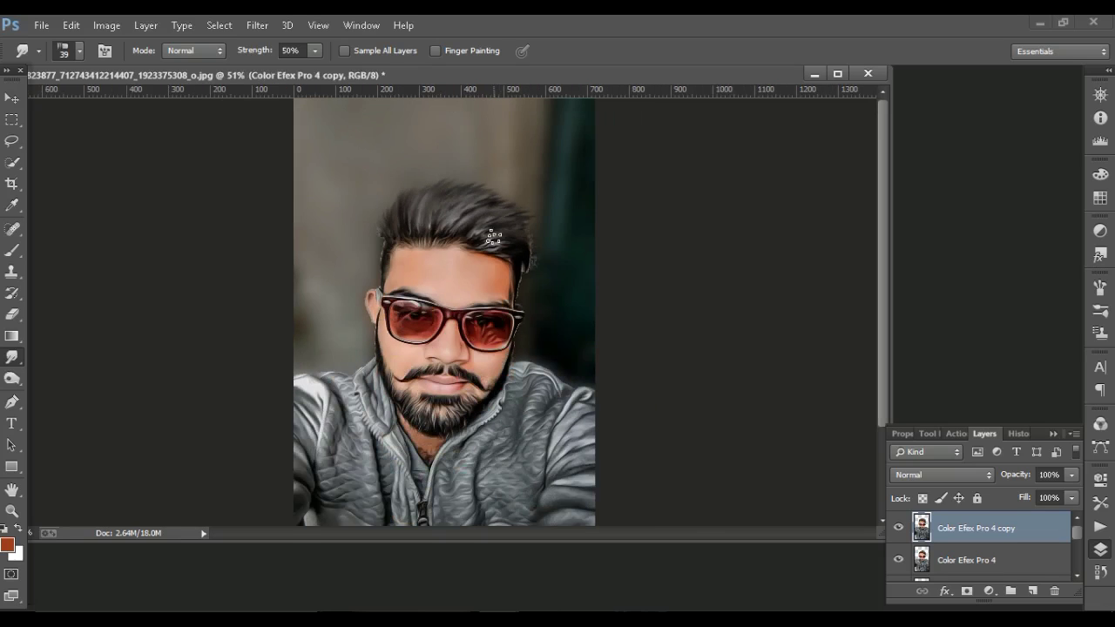
{"action": "scroll", "coordinate": [436, 248], "scroll_direction": "up", "scroll_amount": 2}
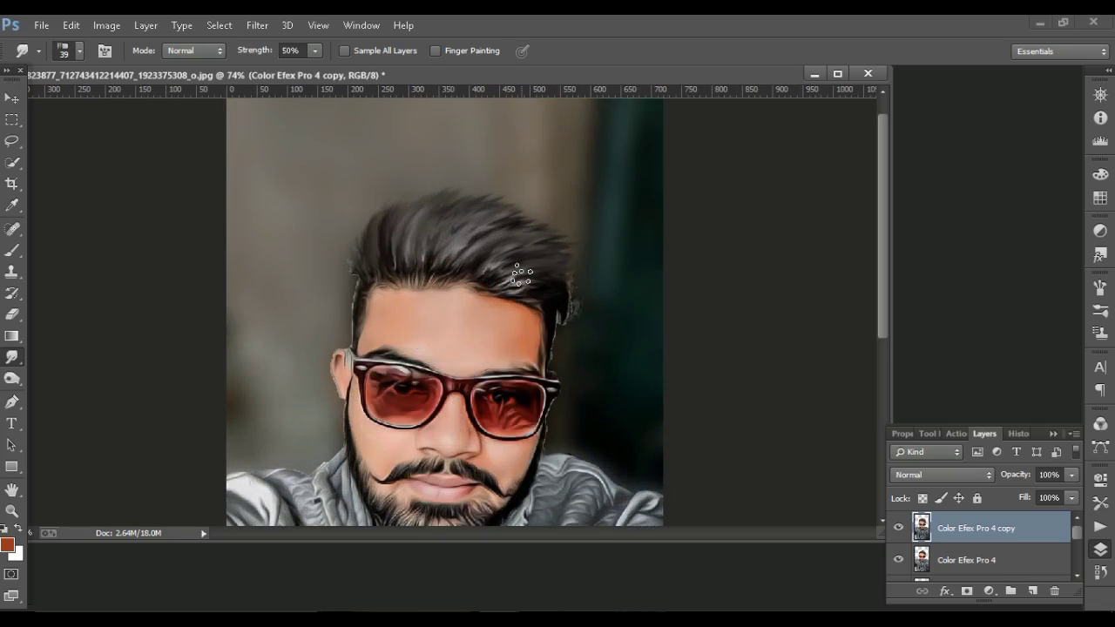
{"action": "scroll", "coordinate": [506, 229], "scroll_direction": "down", "scroll_amount": 1}
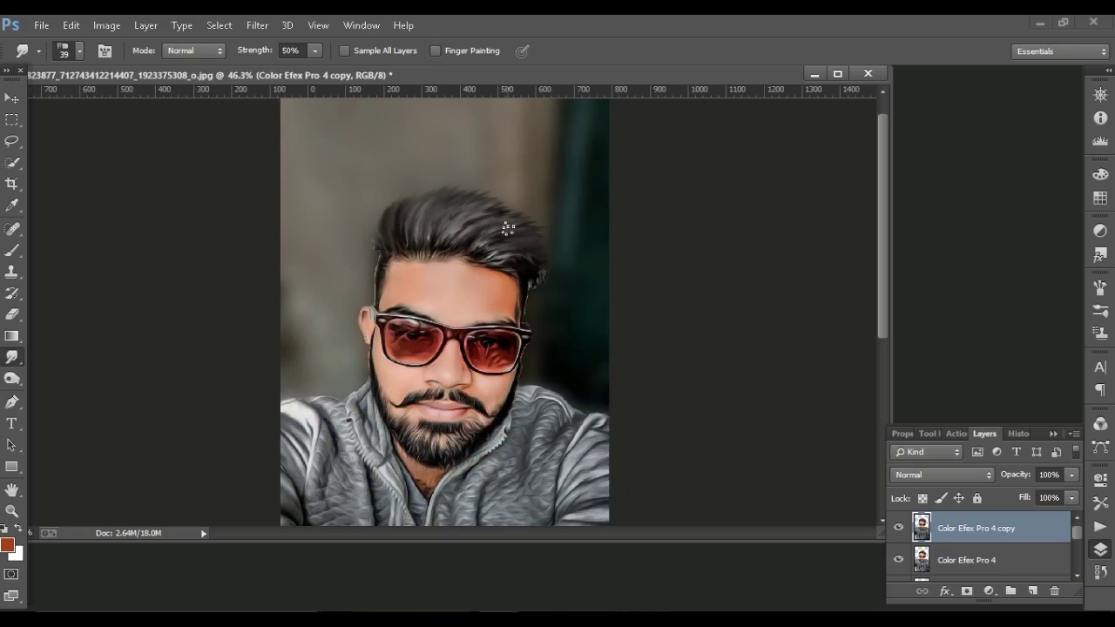
{"action": "scroll", "coordinate": [507, 229], "scroll_direction": "down", "scroll_amount": 2}
Hide the Color Efex Pro 4 layer beneath the oil-painted copy.
{"action": "left_click", "coordinate": [898, 529]}
{"action": "scroll", "coordinate": [410, 180], "scroll_direction": "up", "scroll_amount": 1}
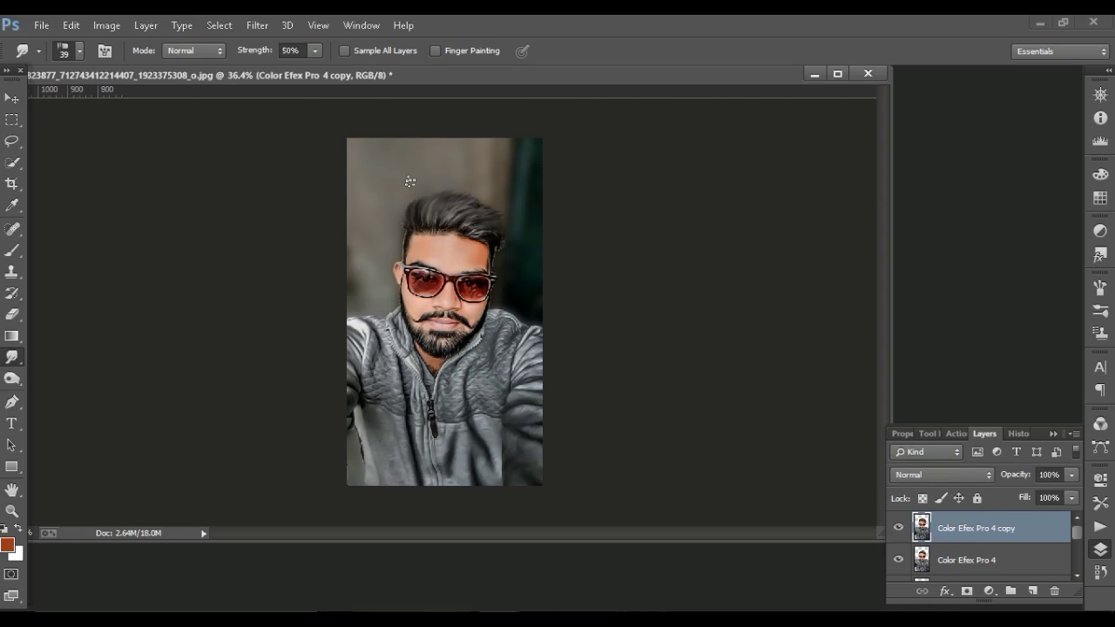
{"action": "scroll", "coordinate": [517, 230], "scroll_direction": "up", "scroll_amount": 1}
{"action": "scroll", "coordinate": [522, 226], "scroll_direction": "up", "scroll_amount": 1}
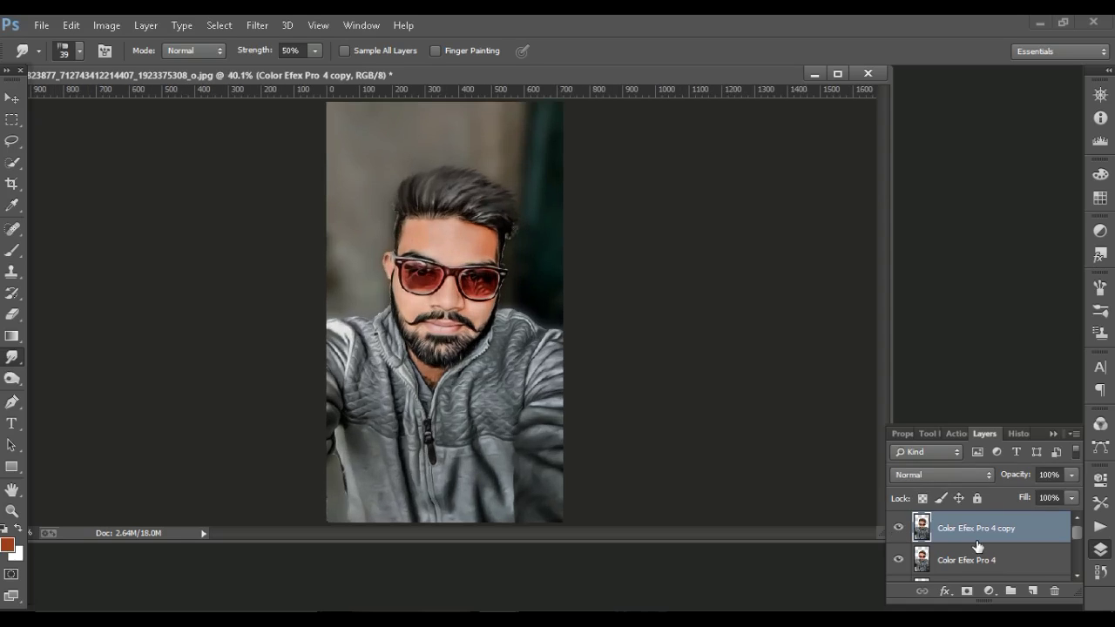
{"action": "left_click", "coordinate": [899, 560]}
{"action": "scroll", "coordinate": [926, 556], "scroll_direction": "down", "scroll_amount": 1}
{"action": "scroll", "coordinate": [928, 556], "scroll_direction": "down", "scroll_amount": 1}
{"action": "scroll", "coordinate": [945, 558], "scroll_direction": "up", "scroll_amount": 2}
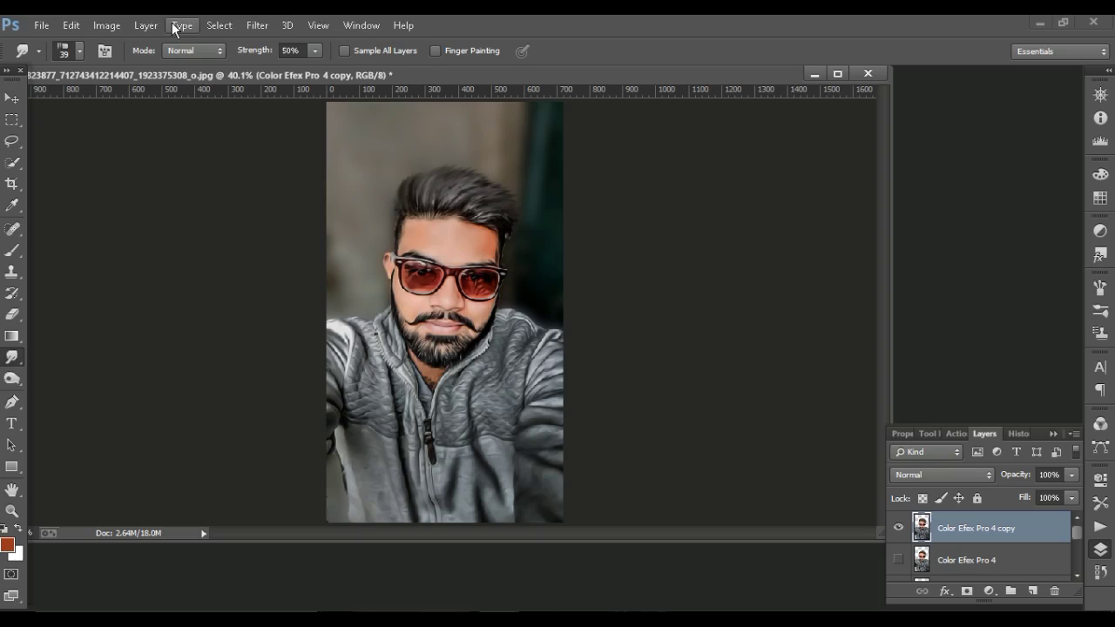
{"action": "left_click", "coordinate": [82, 24]}
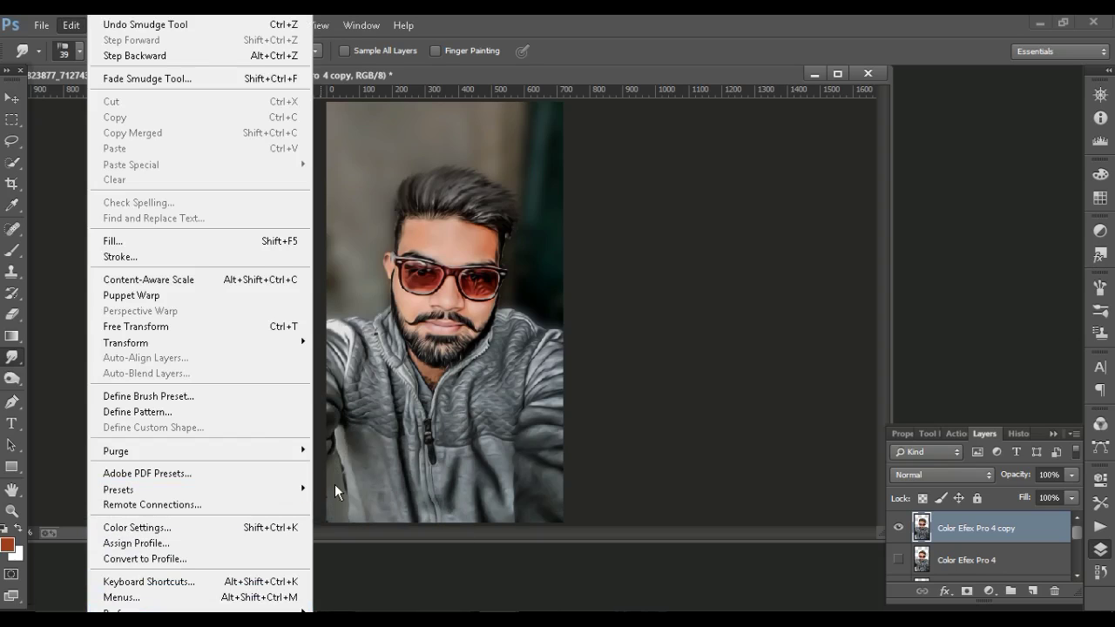
{"action": "mouse_move", "coordinate": [200, 609]}
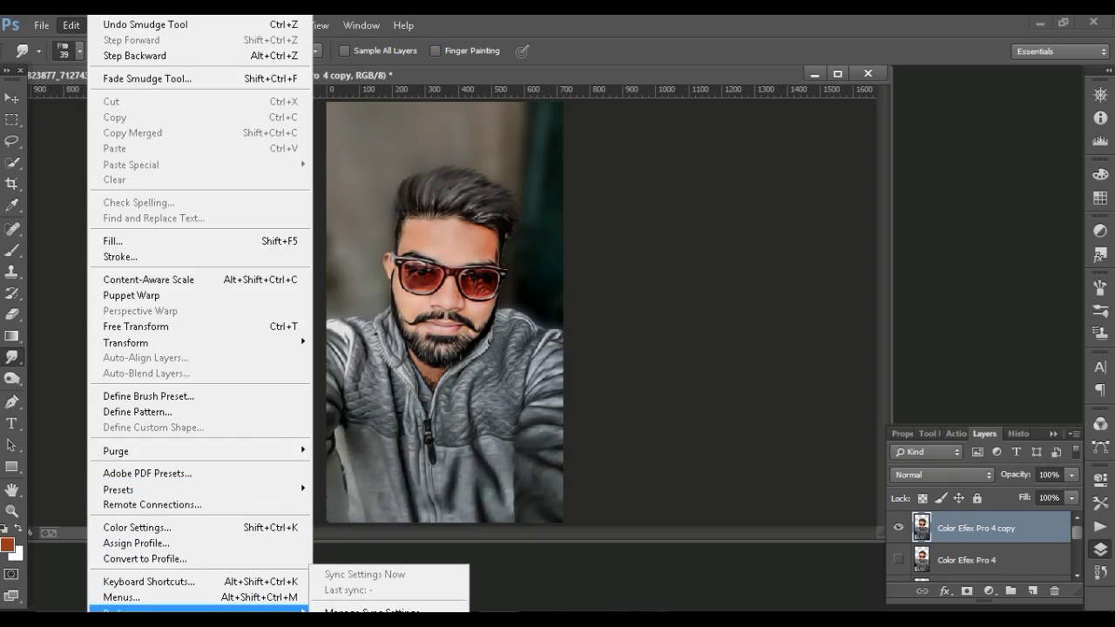
Turn off Use Graphics Processor in the Performance preferences.
{"action": "left_click", "coordinate": [369, 481]}
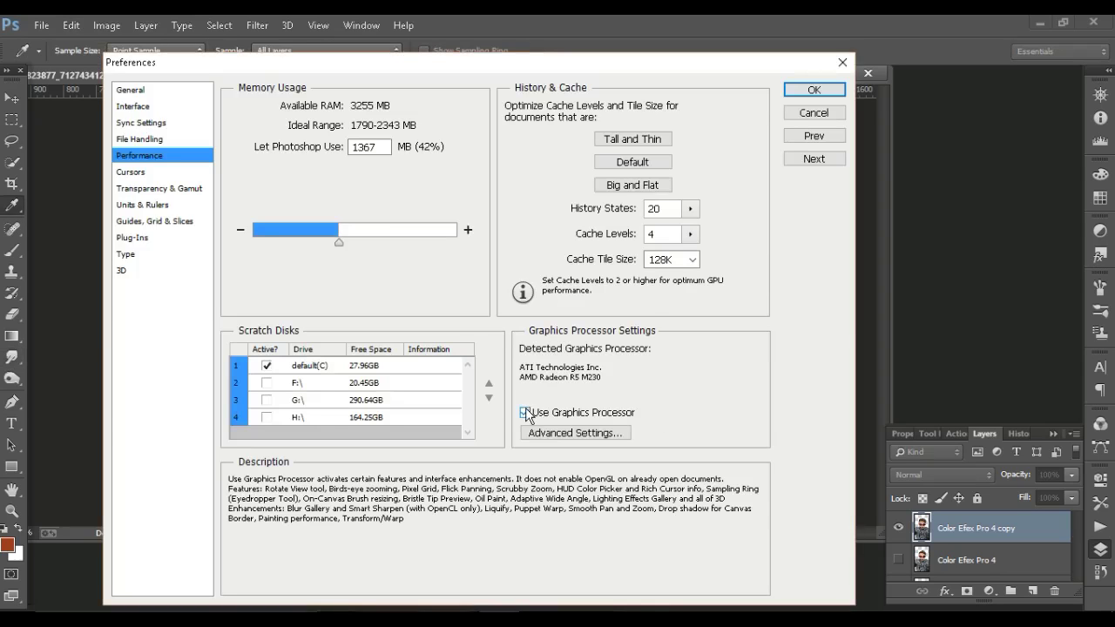
{"action": "left_click", "coordinate": [525, 413]}
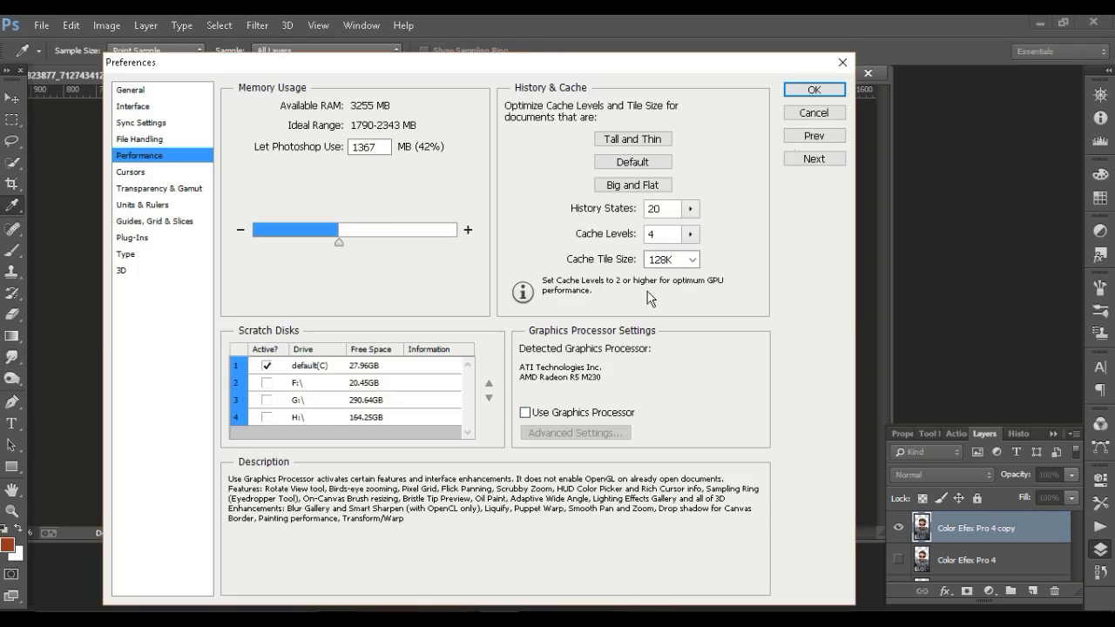
{"action": "left_click", "coordinate": [815, 90]}
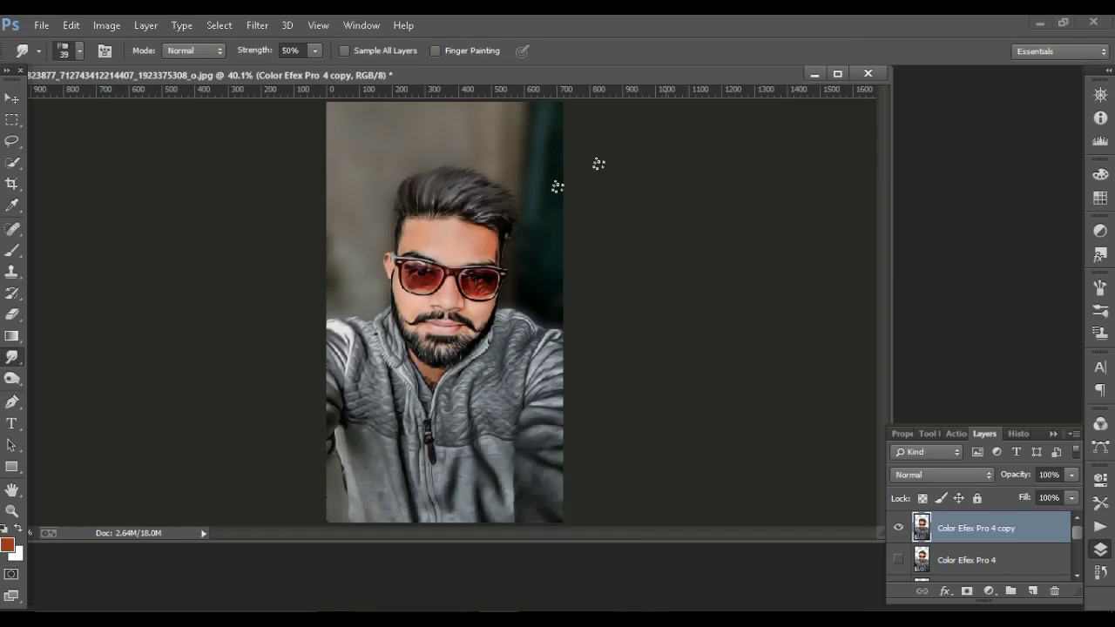
Flatten the image, discarding hidden layers, and duplicate the Background with Ctrl+J.
{"action": "scroll", "coordinate": [514, 270], "scroll_direction": "up", "scroll_amount": 1}
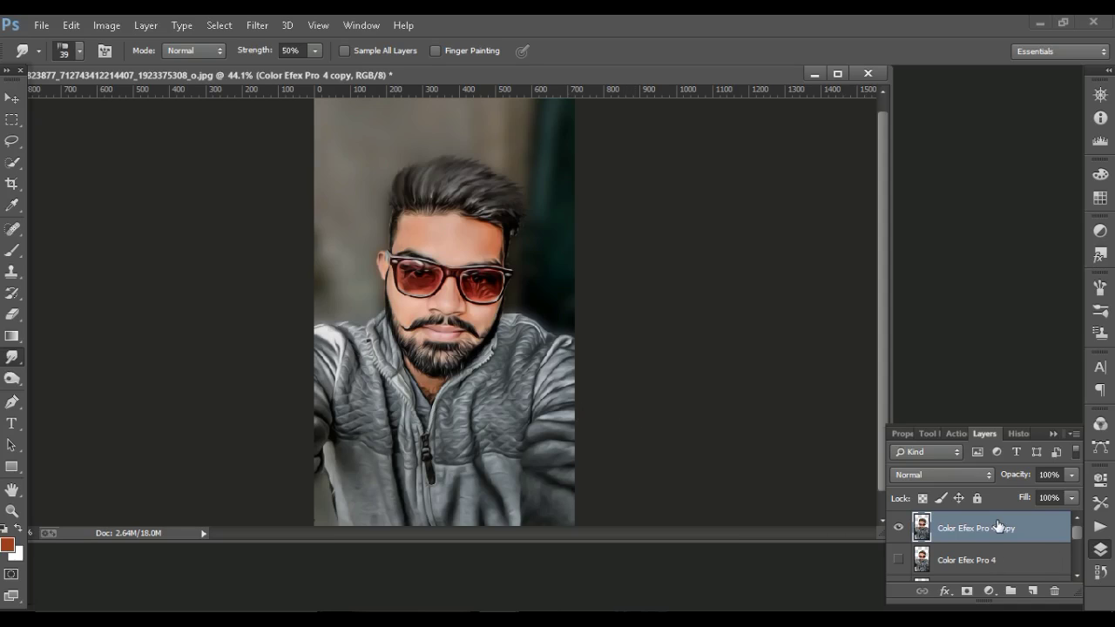
{"action": "scroll", "coordinate": [998, 524], "scroll_direction": "down", "scroll_amount": 2}
{"action": "scroll", "coordinate": [997, 523], "scroll_direction": "down", "scroll_amount": 2}
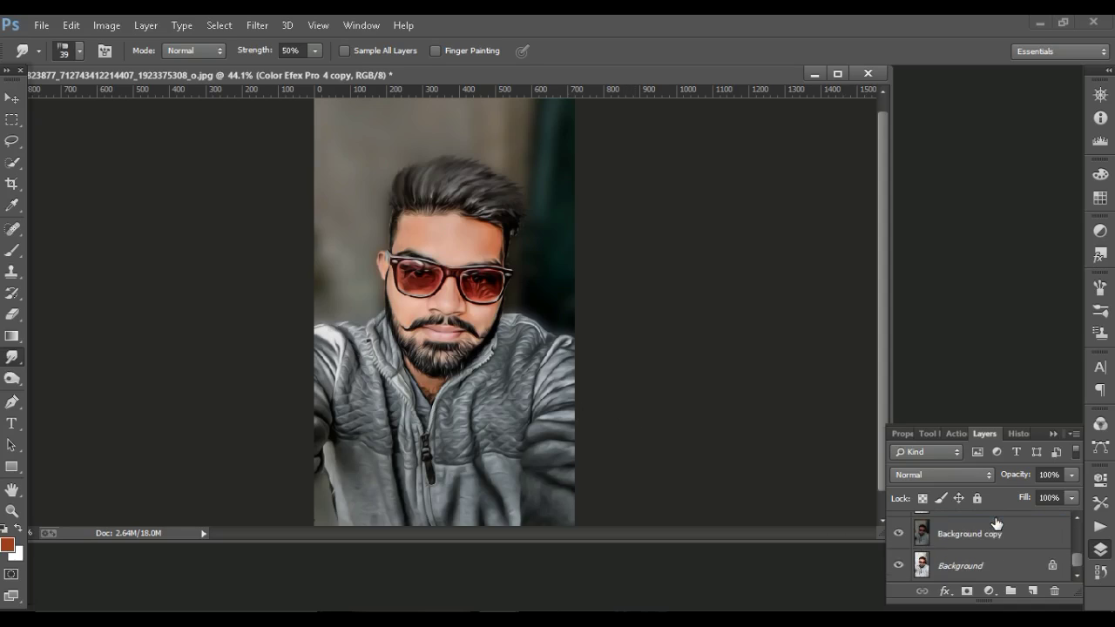
{"action": "right_click", "coordinate": [958, 567]}
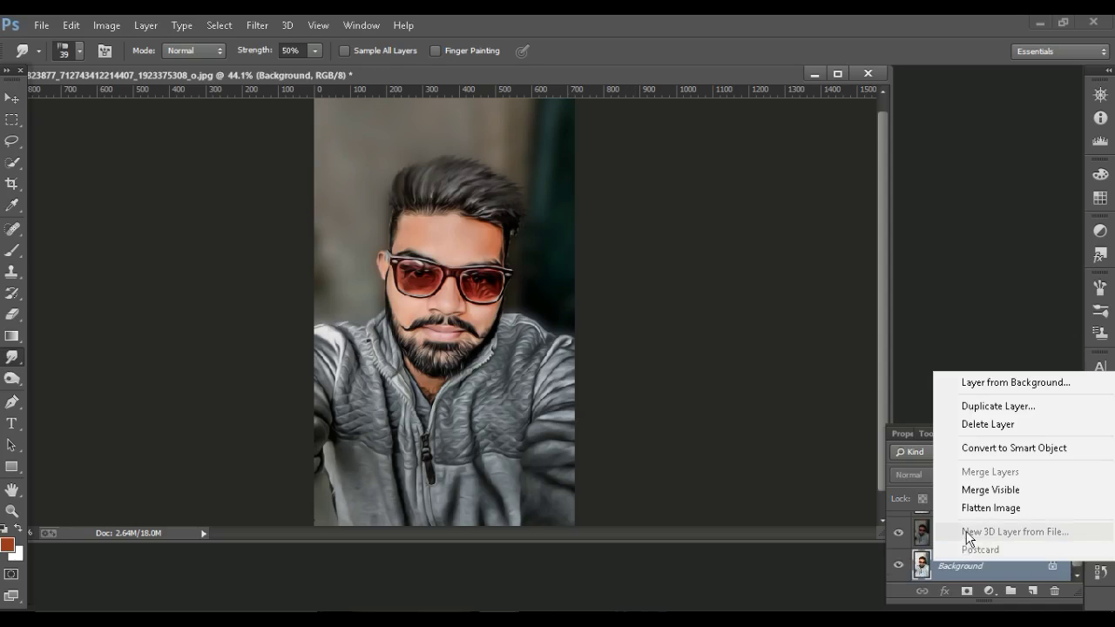
{"action": "left_click", "coordinate": [985, 509]}
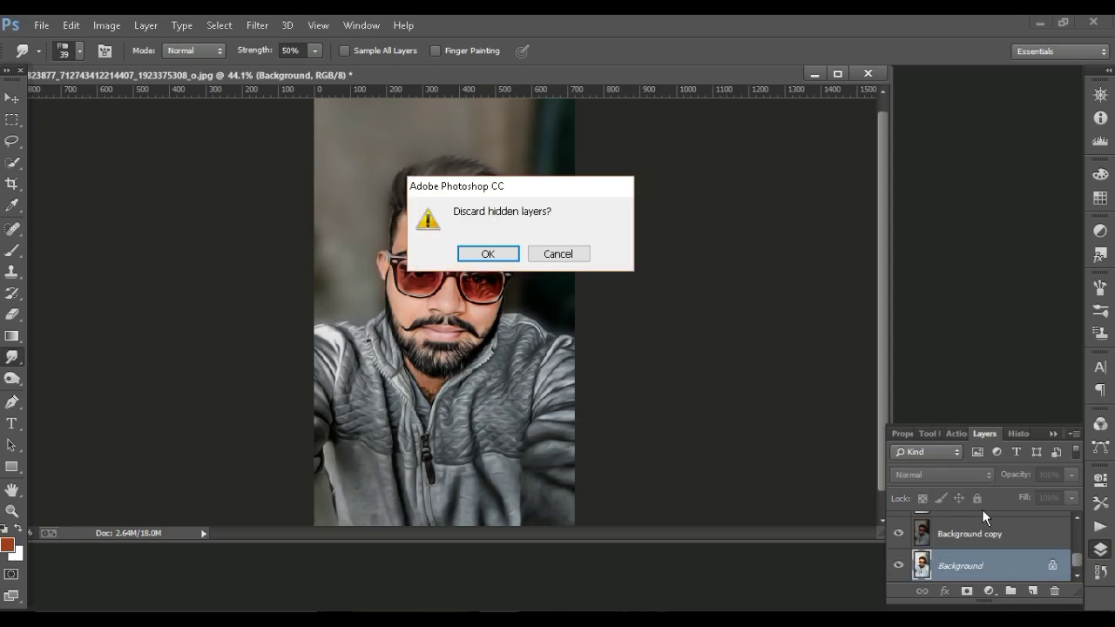
{"action": "left_click", "coordinate": [493, 254]}
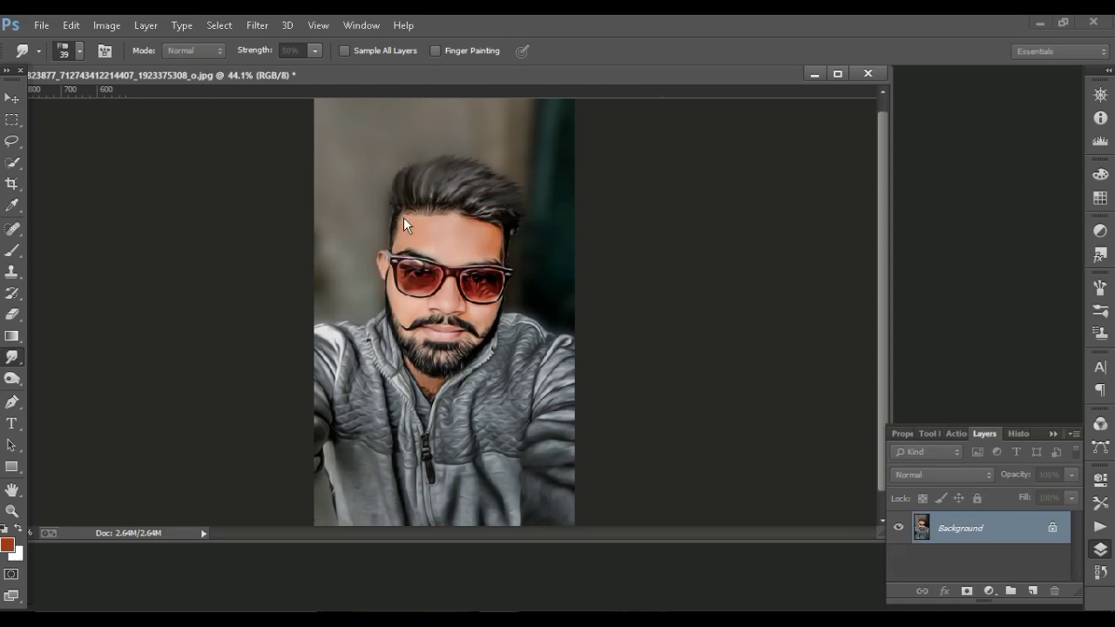
{"action": "key", "text": "ctrl+j"}
Apply a Camera Raw pass to Background copy with Clarity +36 and Blacks +17.
{"action": "left_click", "coordinate": [257, 24]}
{"action": "left_click", "coordinate": [324, 118]}
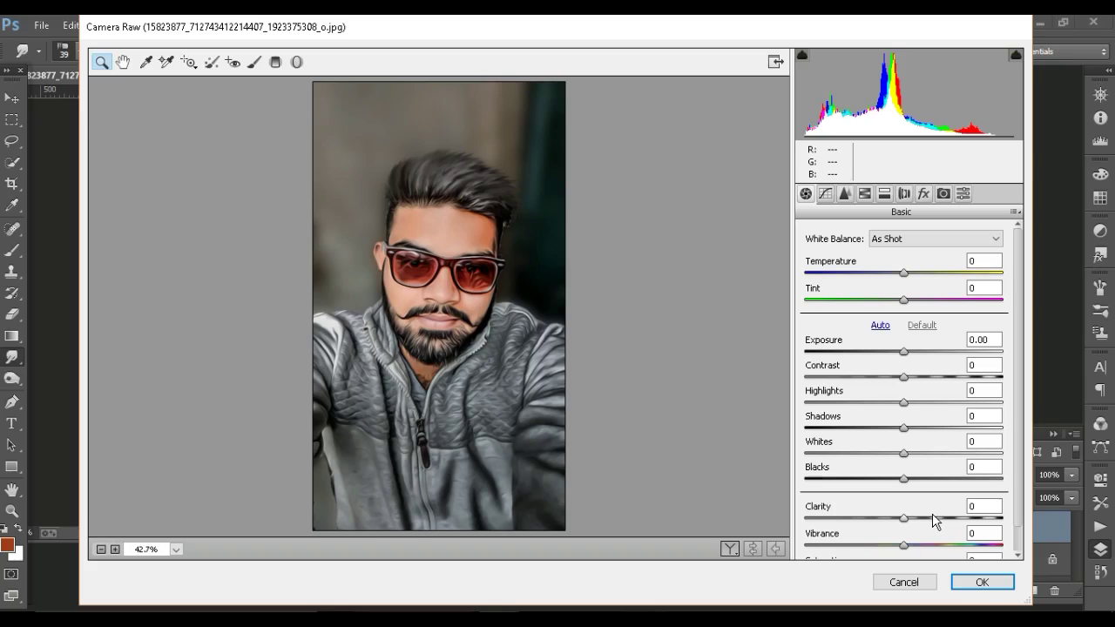
{"action": "left_click", "coordinate": [934, 517]}
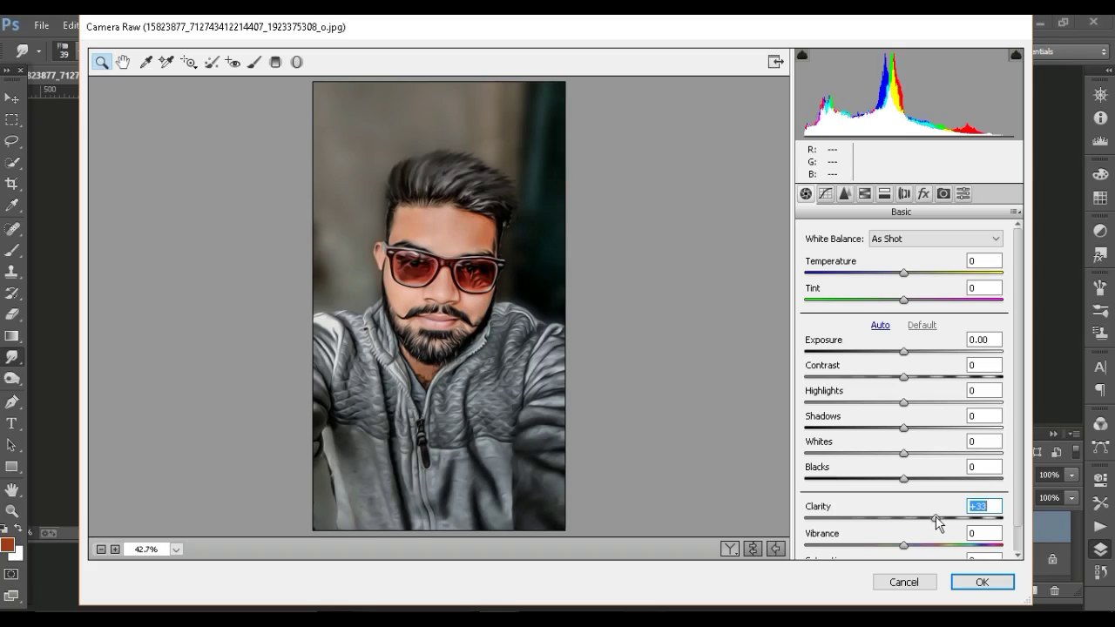
{"action": "left_click_drag", "start_coordinate": [936, 516], "coordinate": [939, 517]}
{"action": "left_click_drag", "start_coordinate": [903, 478], "coordinate": [920, 478]}
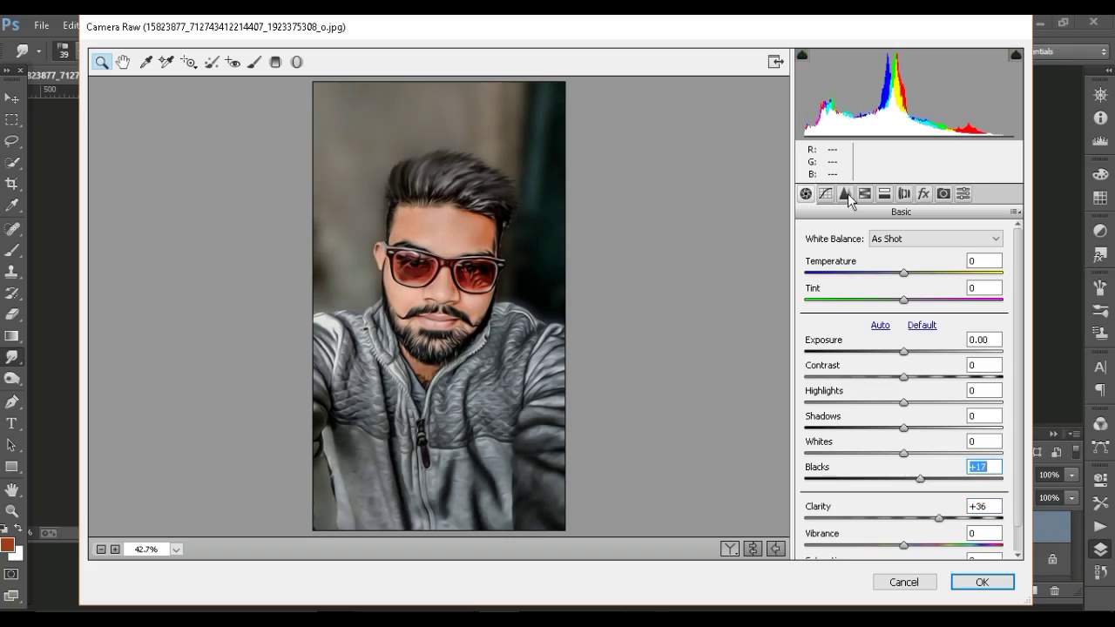
{"action": "left_click", "coordinate": [845, 193]}
{"action": "left_click", "coordinate": [982, 582]}
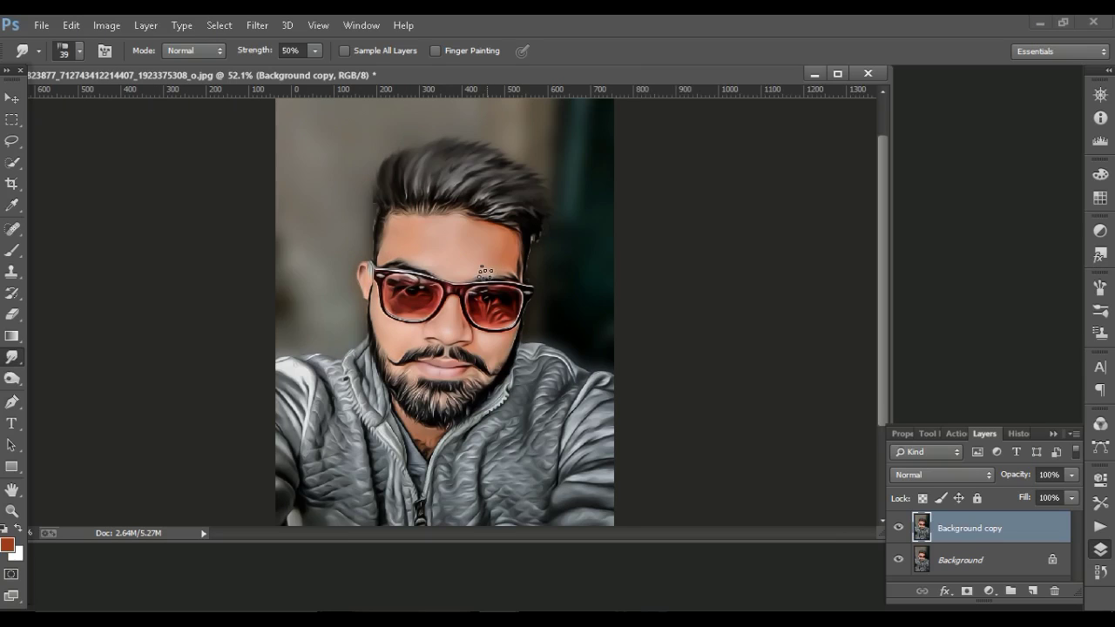
{"action": "left_click", "coordinate": [105, 24]}
{"action": "mouse_move", "coordinate": [131, 67]}
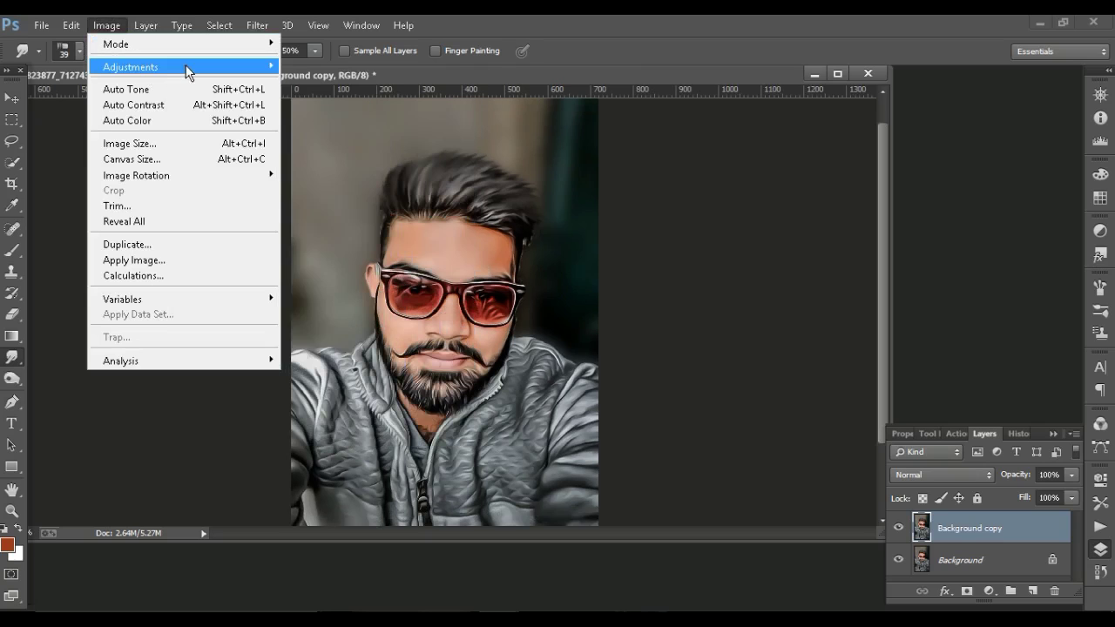
Create Background copy 2 and quick-select both lenses of the glasses.
{"action": "right_click", "coordinate": [984, 525]}
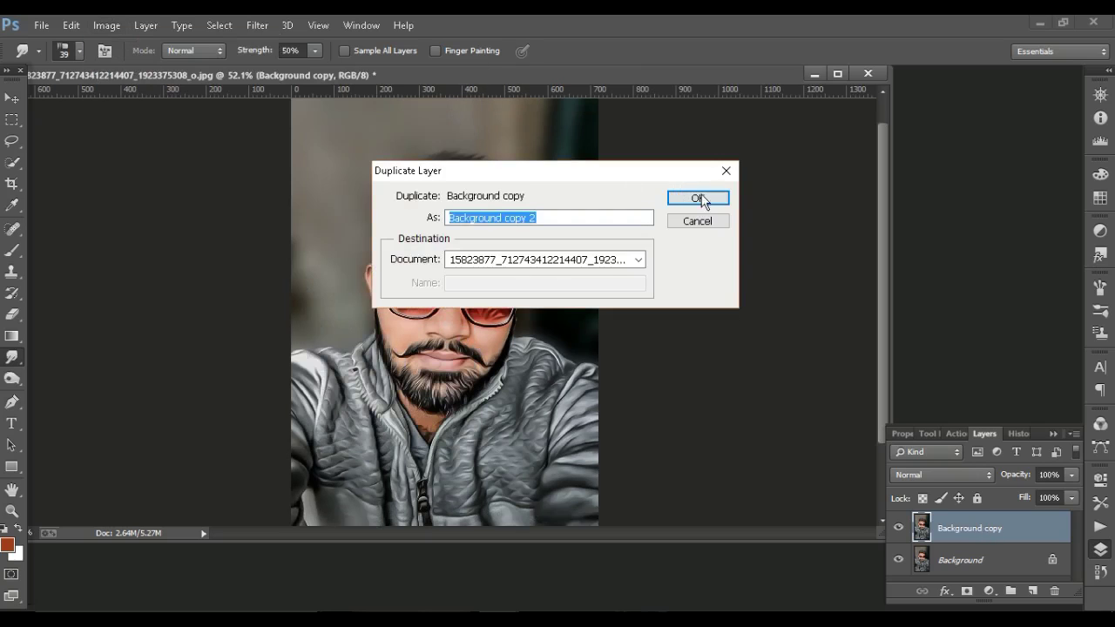
{"action": "left_click", "coordinate": [697, 196]}
{"action": "left_click", "coordinate": [107, 25]}
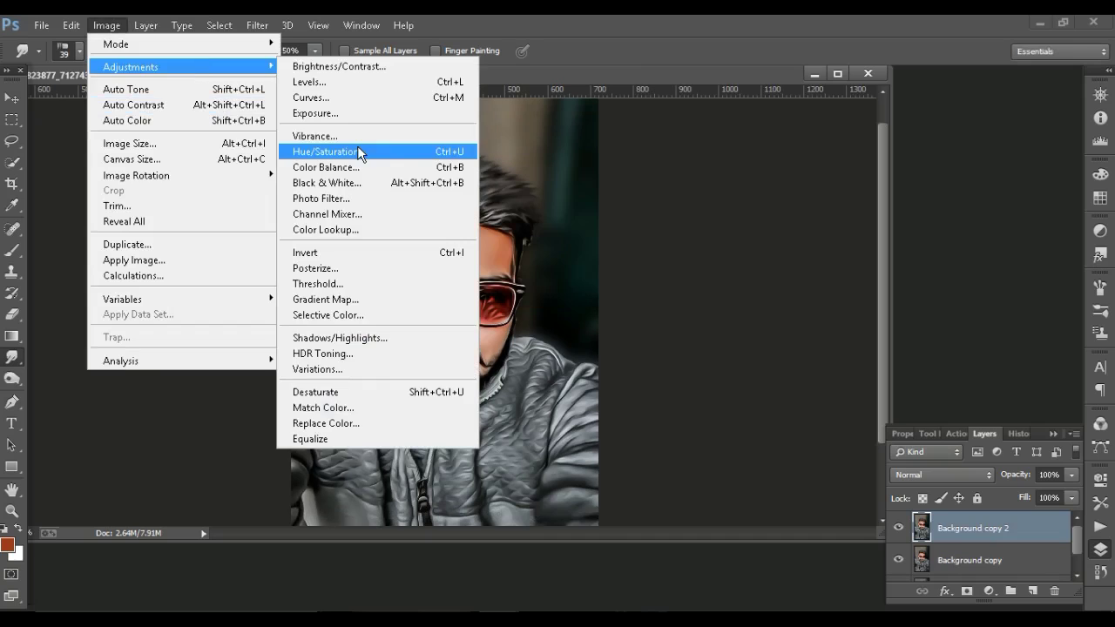
{"action": "mouse_move", "coordinate": [130, 67]}
{"action": "left_click", "coordinate": [357, 146]}
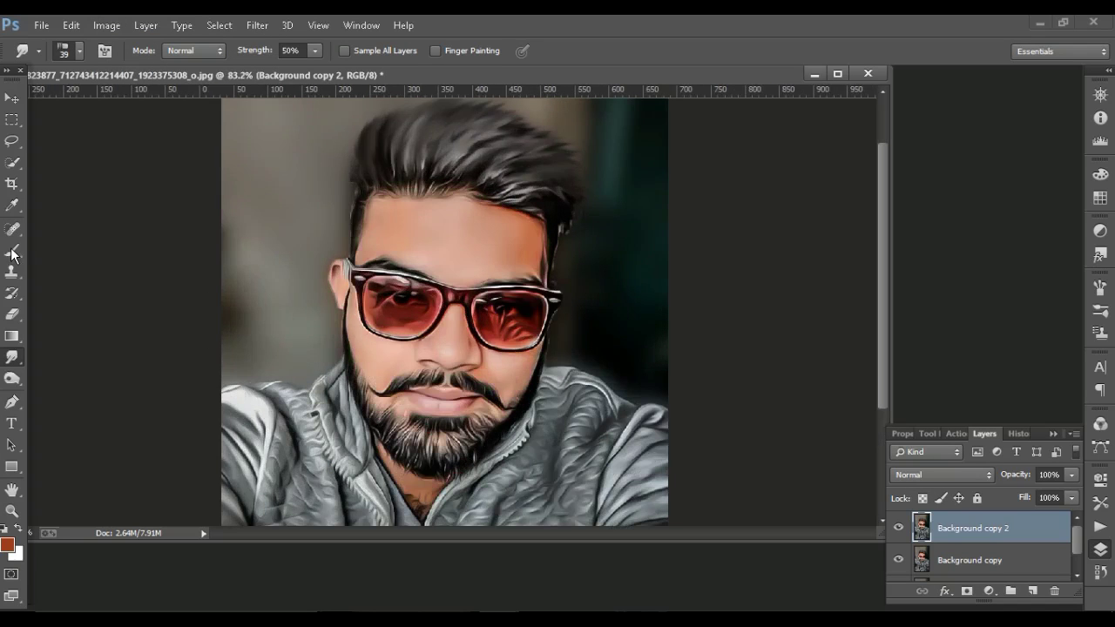
{"action": "left_click", "coordinate": [13, 164]}
{"action": "left_click_drag", "start_coordinate": [359, 279], "coordinate": [380, 296]}
{"action": "left_click_drag", "start_coordinate": [523, 296], "coordinate": [545, 312]}
Paint both selected lenses solid red with a 125 px brush.
{"action": "left_click", "coordinate": [13, 250]}
{"action": "left_click", "coordinate": [7, 544]}
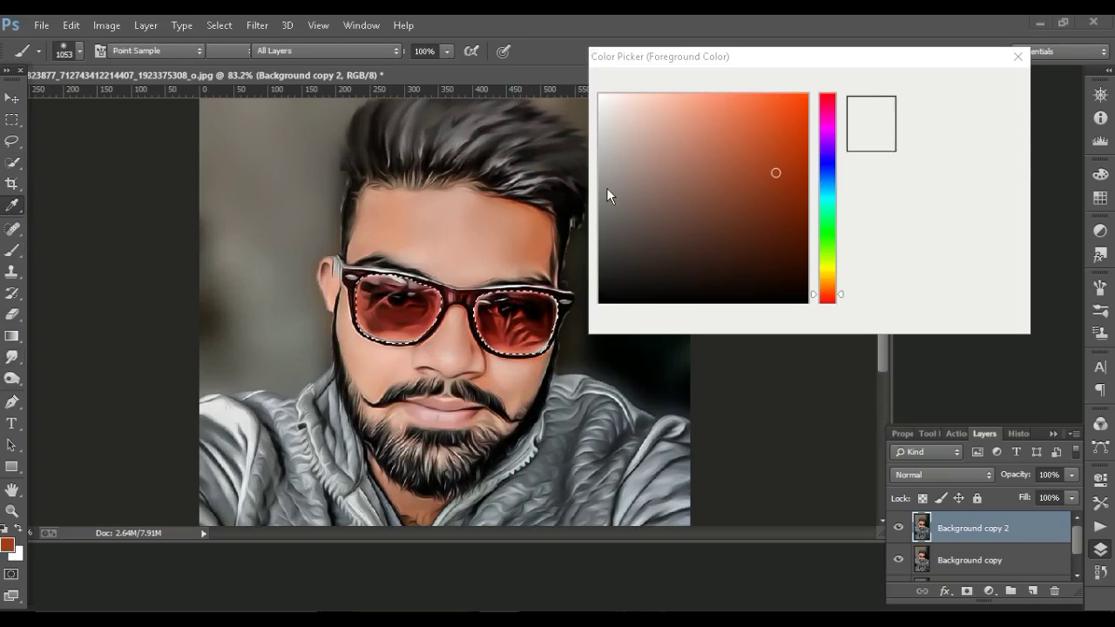
{"action": "key", "text": "Escape"}
{"action": "key", "text": "Return"}
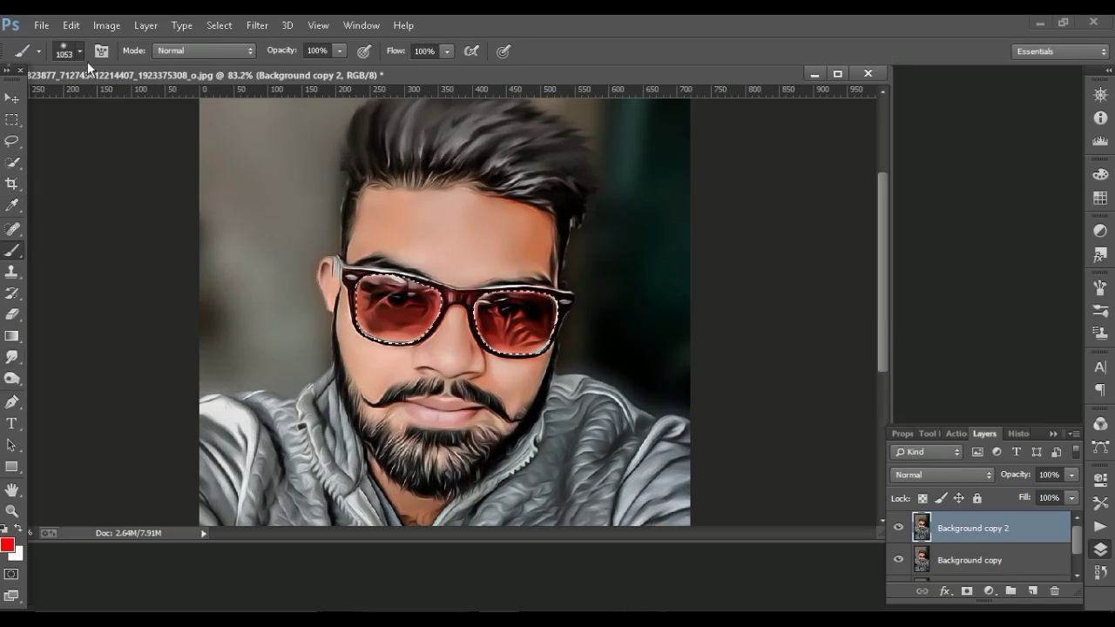
{"action": "left_click", "coordinate": [78, 51]}
{"action": "double_click", "coordinate": [153, 83]}
{"action": "type", "text": "125"}
{"action": "key", "text": "Return"}
{"action": "left_click_drag", "start_coordinate": [375, 296], "coordinate": [540, 326]}
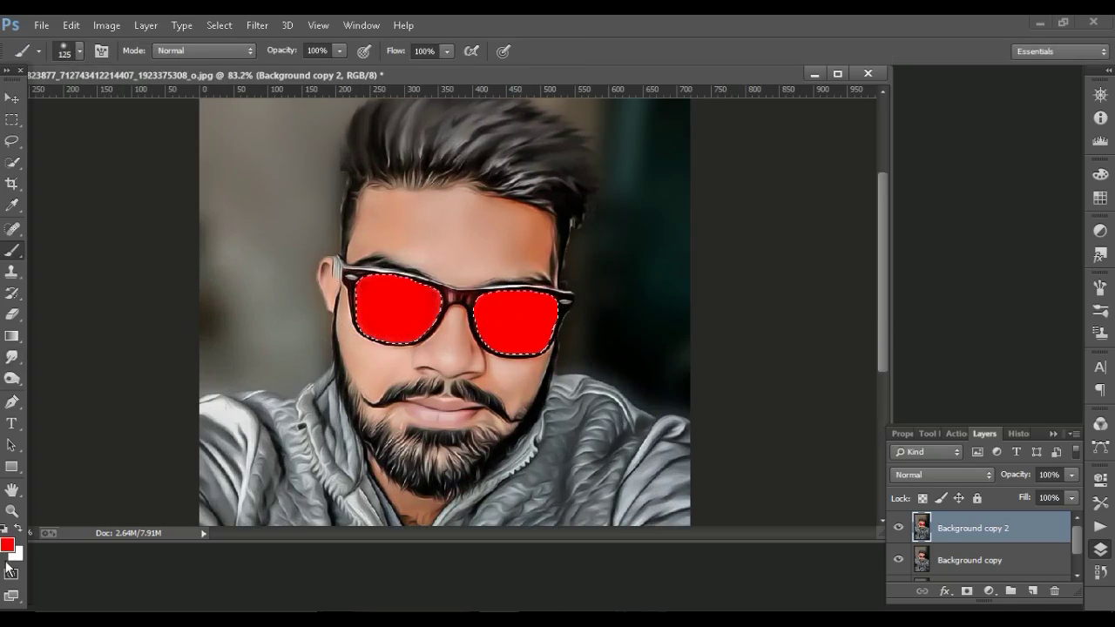
Shade the lower parts of the lenses dark red (990101), then deselect.
{"action": "left_click", "coordinate": [7, 546]}
{"action": "type", "text": "990101"}
{"action": "key", "text": "Return"}
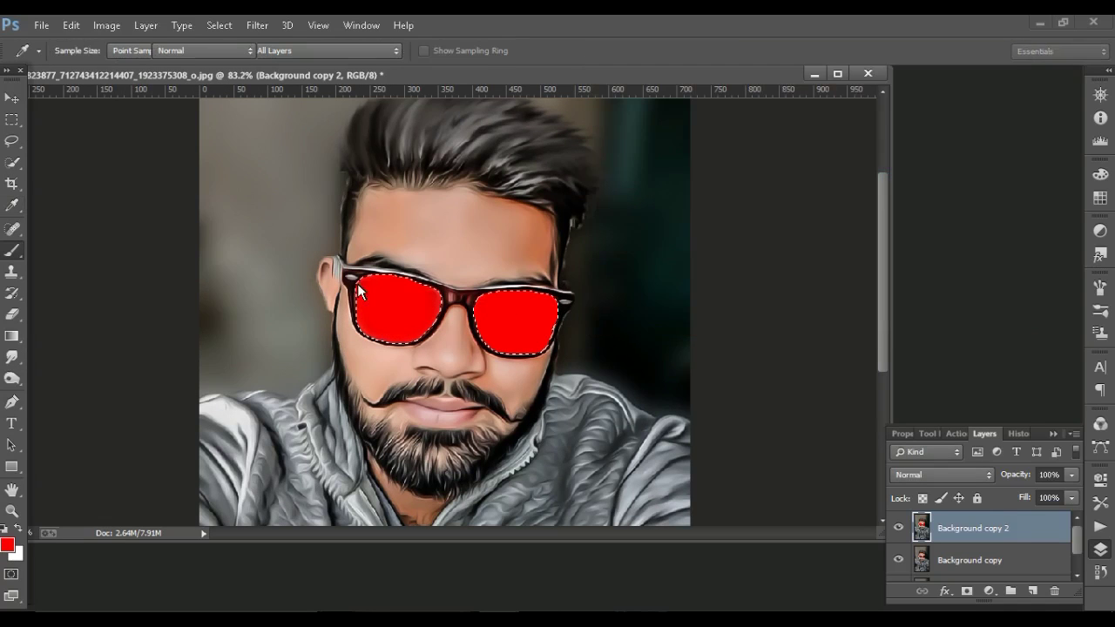
{"action": "left_click_drag", "start_coordinate": [349, 297], "coordinate": [561, 357]}
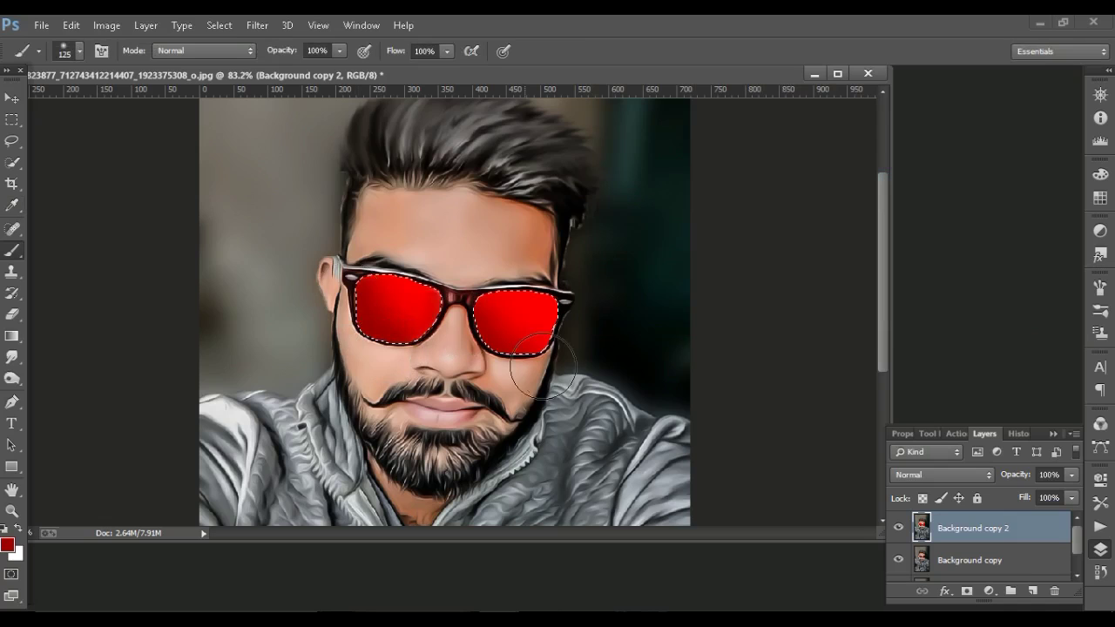
{"action": "scroll", "coordinate": [627, 319], "scroll_direction": "down", "scroll_amount": 3}
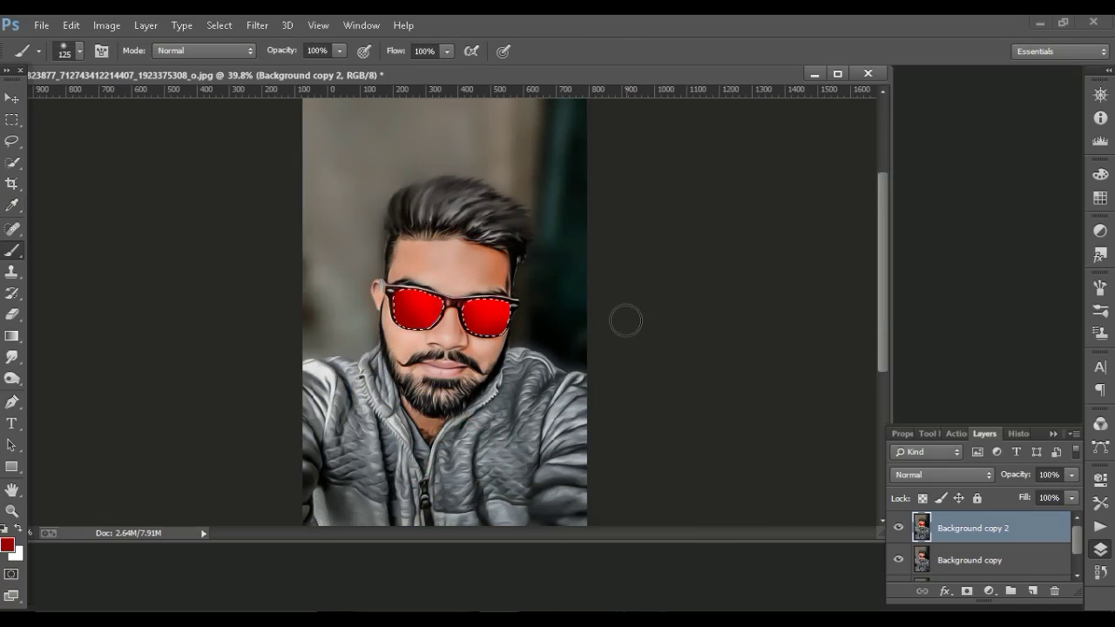
{"action": "scroll", "coordinate": [483, 342], "scroll_direction": "down", "scroll_amount": 1}
{"action": "key", "text": "l"}
{"action": "key", "text": "ctrl+d"}
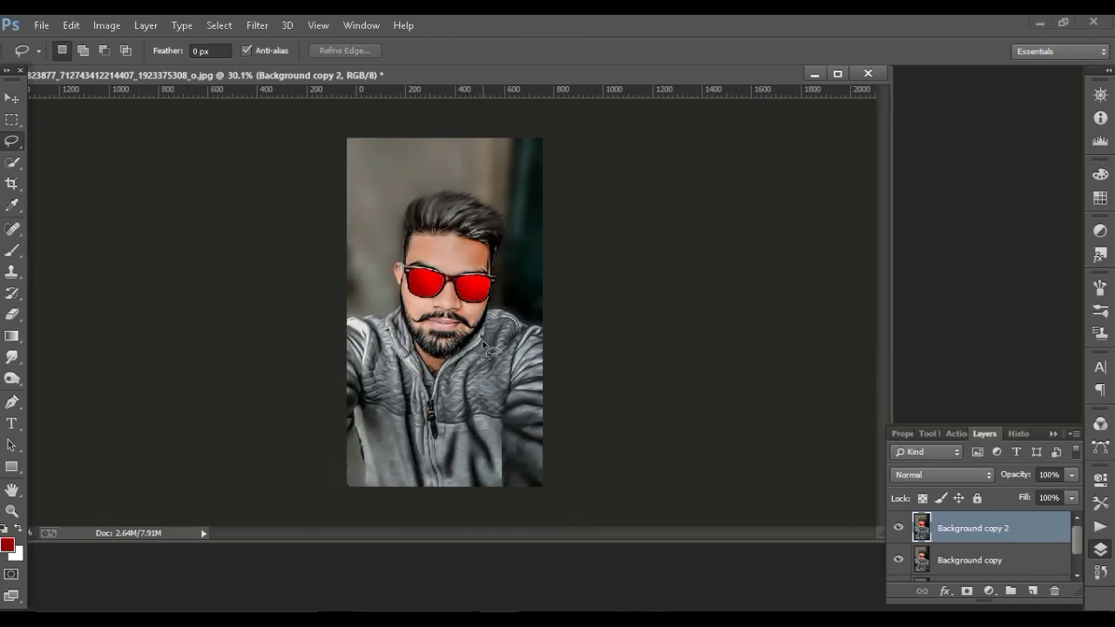
{"action": "scroll", "coordinate": [486, 343], "scroll_direction": "up", "scroll_amount": 1}
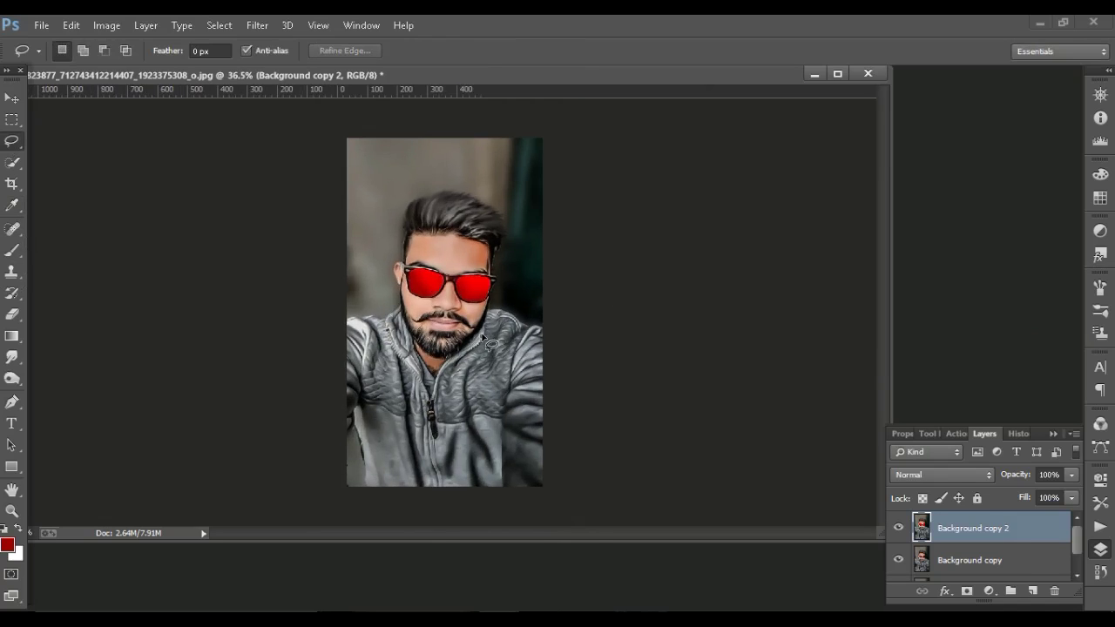
{"action": "scroll", "coordinate": [446, 287], "scroll_direction": "up", "scroll_amount": 1}
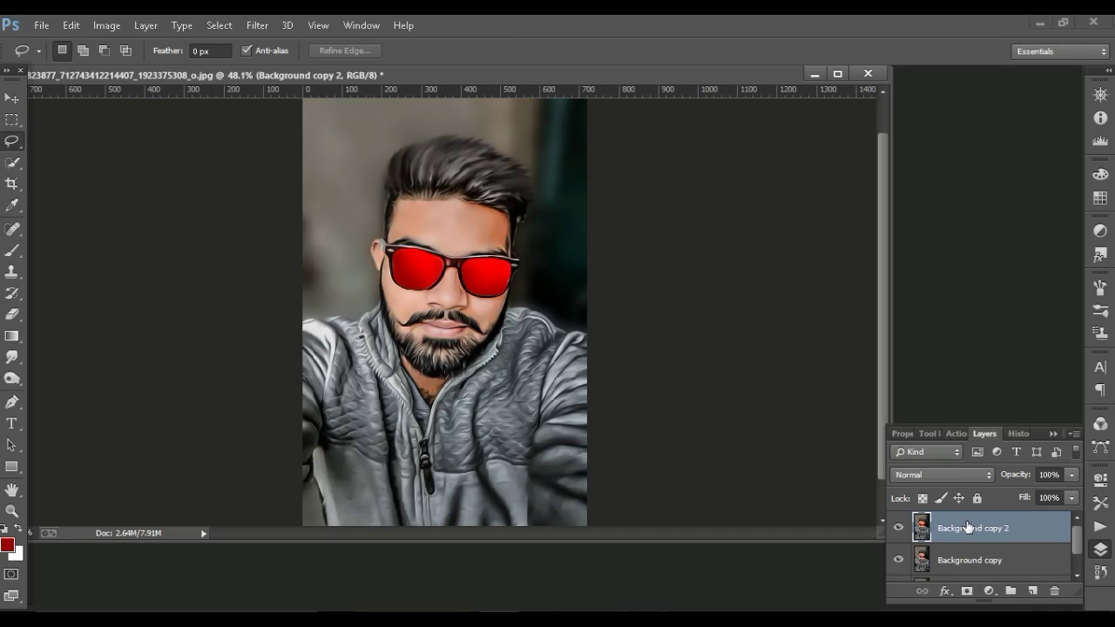
{"action": "right_click", "coordinate": [965, 525]}
{"action": "left_click", "coordinate": [421, 205]}
Duplicate the layer as Background copy 3 and choose dark brown as the brush colour.
{"action": "key", "text": "ctrl+j"}
{"action": "scroll", "coordinate": [421, 196], "scroll_direction": "up", "scroll_amount": 1}
{"action": "scroll", "coordinate": [420, 196], "scroll_direction": "up", "scroll_amount": 1}
{"action": "scroll", "coordinate": [420, 196], "scroll_direction": "up", "scroll_amount": 2}
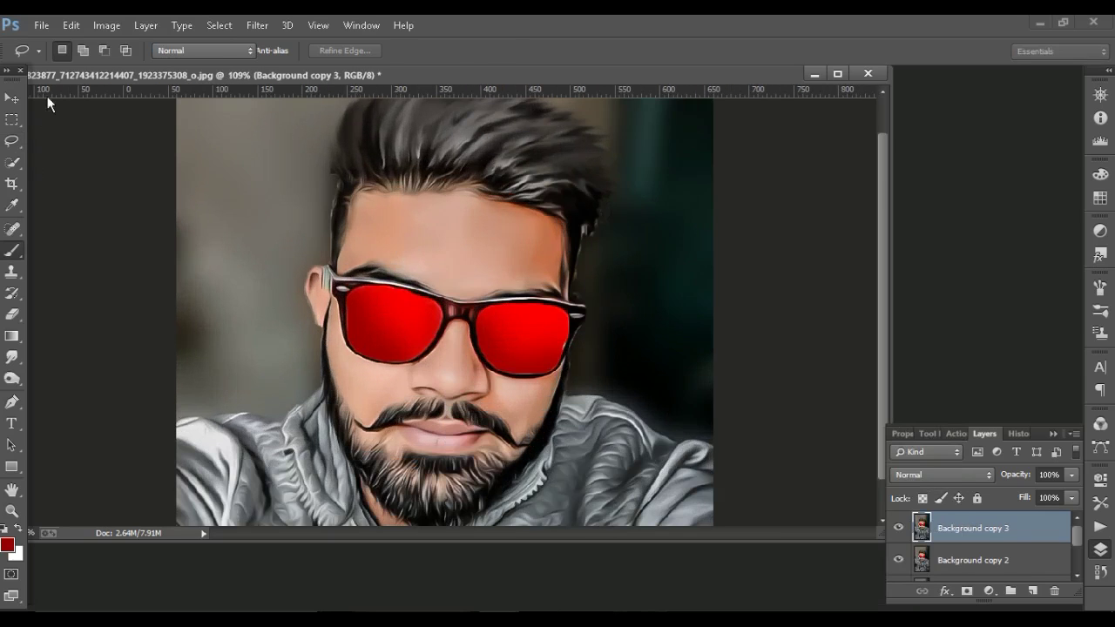
{"action": "key", "text": "b"}
{"action": "left_click", "coordinate": [79, 51]}
{"action": "left_click", "coordinate": [488, 207]}
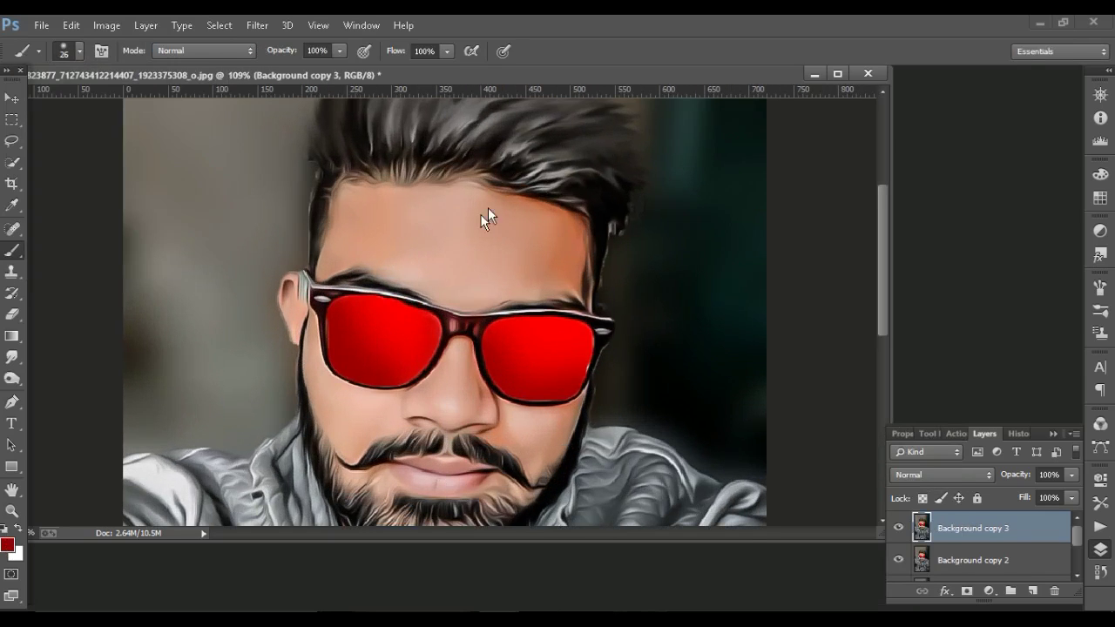
{"action": "left_click", "coordinate": [7, 545]}
{"action": "left_click", "coordinate": [654, 257]}
{"action": "left_click", "coordinate": [974, 83]}
Add a new Layer 1 in Color blend mode, with brush size 19.
{"action": "left_click", "coordinate": [1032, 592]}
{"action": "right_click", "coordinate": [125, 98]}
{"action": "left_click_drag", "start_coordinate": [101, 100], "coordinate": [95, 100]}
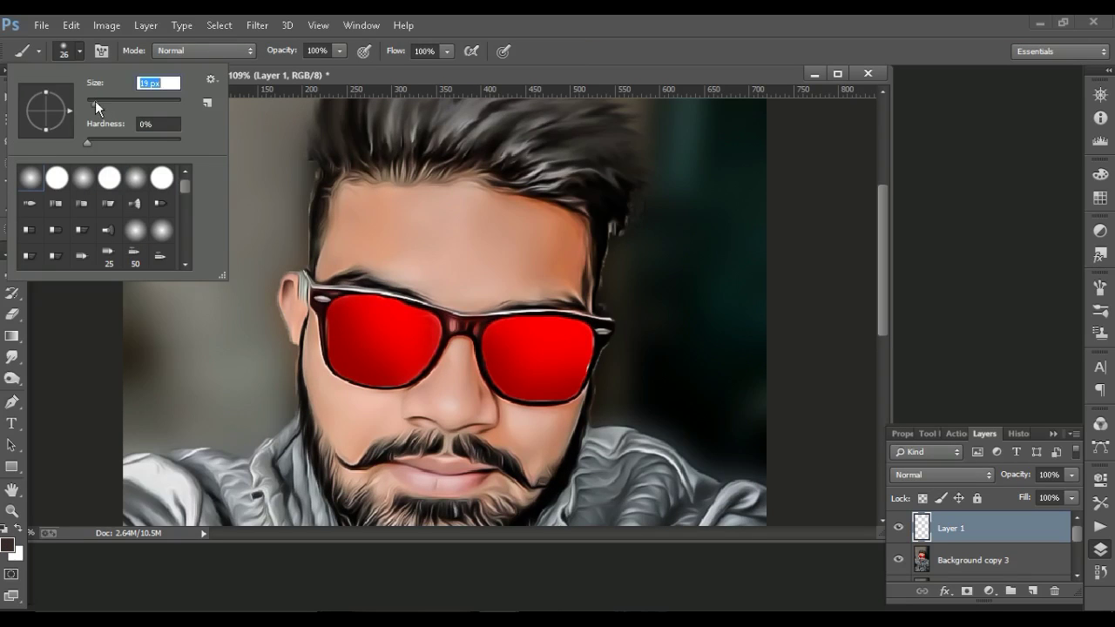
{"action": "left_click", "coordinate": [450, 323]}
{"action": "left_click", "coordinate": [915, 475]}
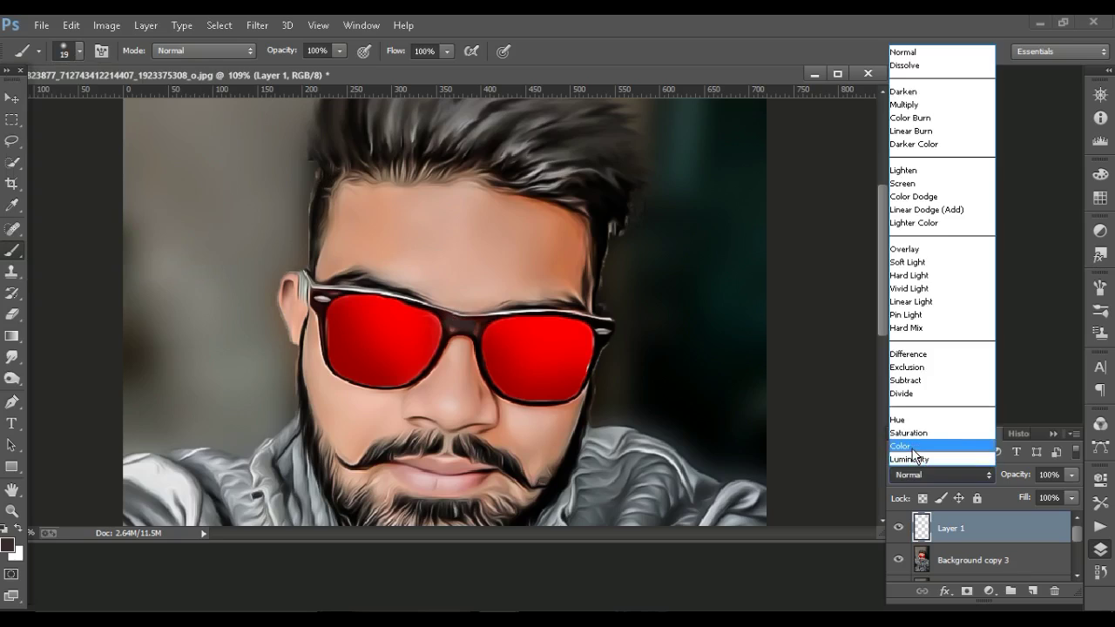
{"action": "left_click", "coordinate": [905, 446]}
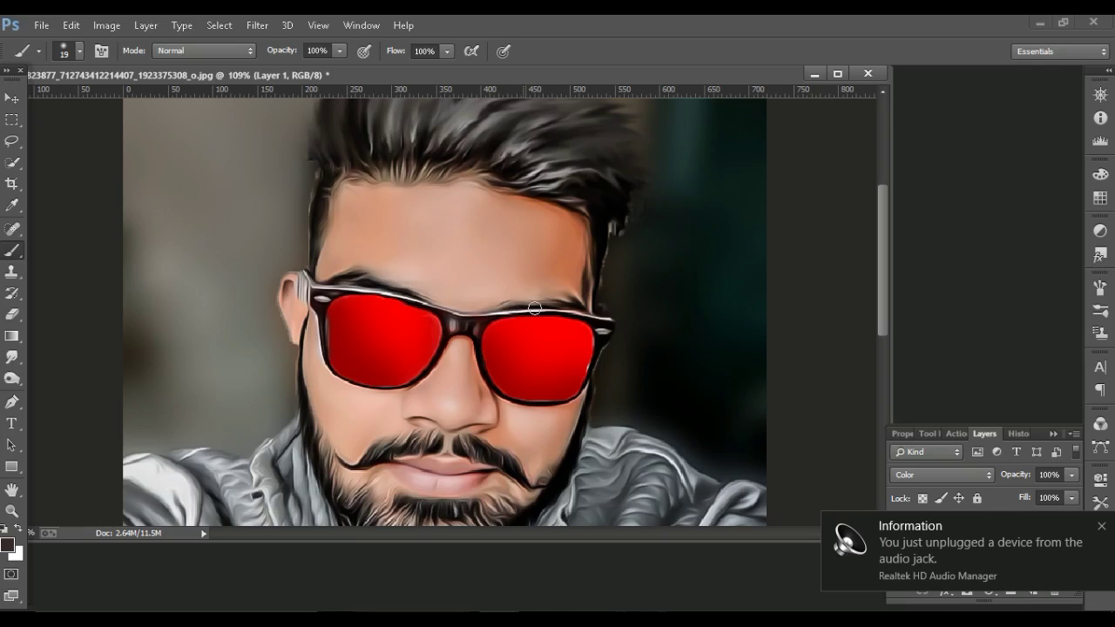
{"action": "scroll", "coordinate": [618, 306], "scroll_direction": "down", "scroll_amount": 5}
{"action": "scroll", "coordinate": [445, 249], "scroll_direction": "down", "scroll_amount": 1}
{"action": "scroll", "coordinate": [445, 248], "scroll_direction": "up", "scroll_amount": 1}
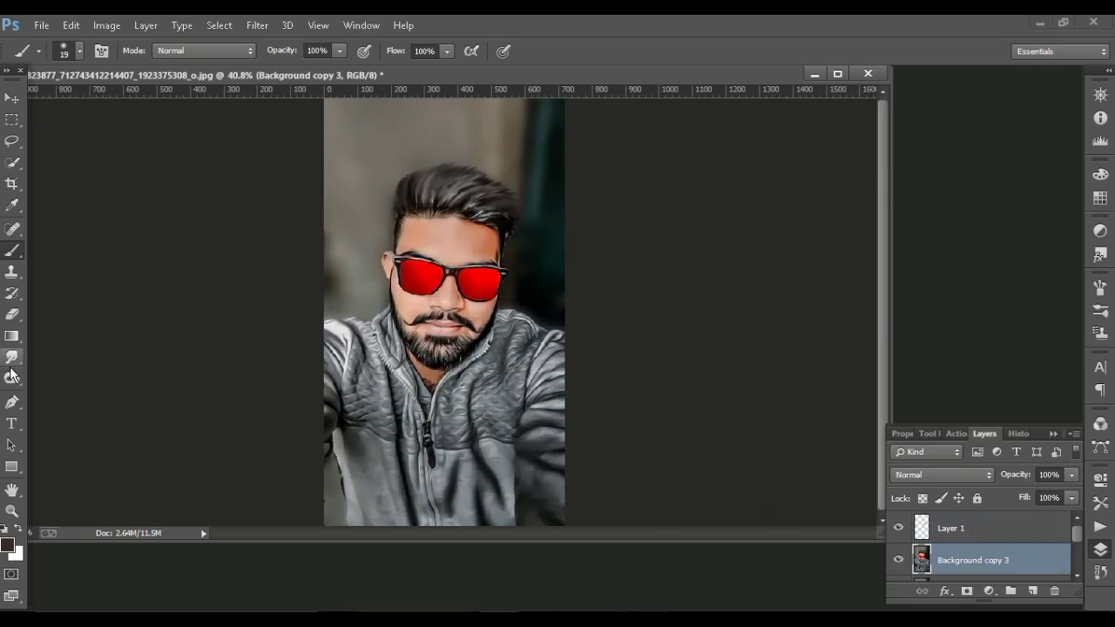
Select Background copy 3 and set the Dodge tool brush to 142 px.
{"action": "left_click", "coordinate": [950, 562]}
{"action": "key", "text": "o"}
{"action": "left_click", "coordinate": [79, 50]}
{"action": "type", "text": "142"}
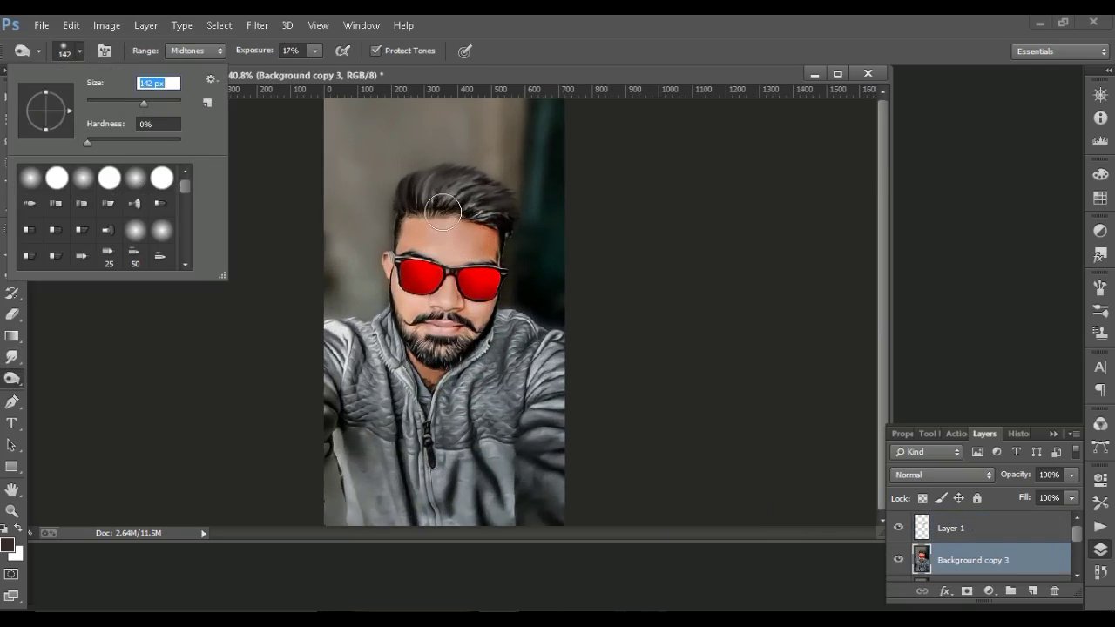
{"action": "key", "text": "Return"}
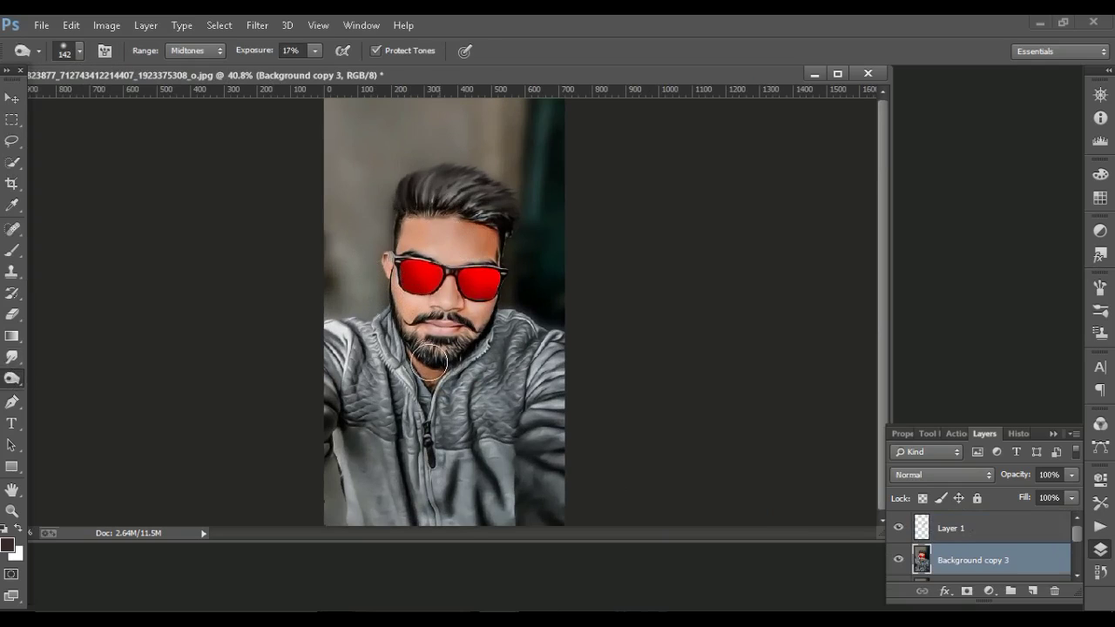
{"action": "right_click", "coordinate": [16, 383]}
{"action": "left_click", "coordinate": [66, 393]}
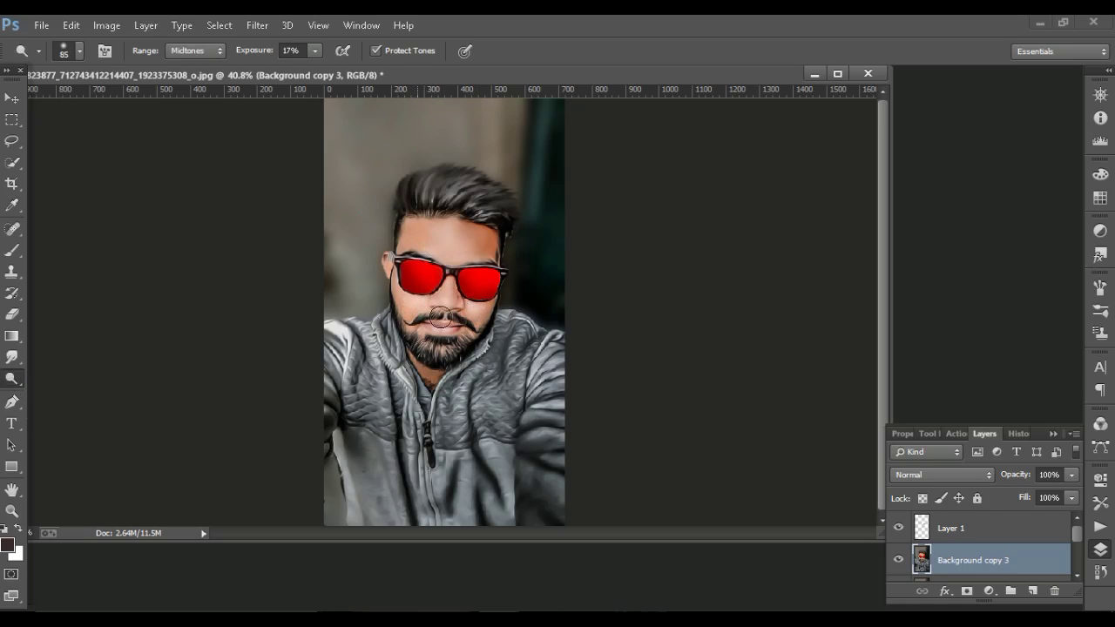
Zoom in and burn the jawline and beard from ear to chin.
{"action": "key", "text": "ctrl+plus"}
{"action": "right_click", "coordinate": [12, 383]}
{"action": "left_click", "coordinate": [80, 392]}
{"action": "left_click_drag", "start_coordinate": [375, 277], "coordinate": [501, 368]}
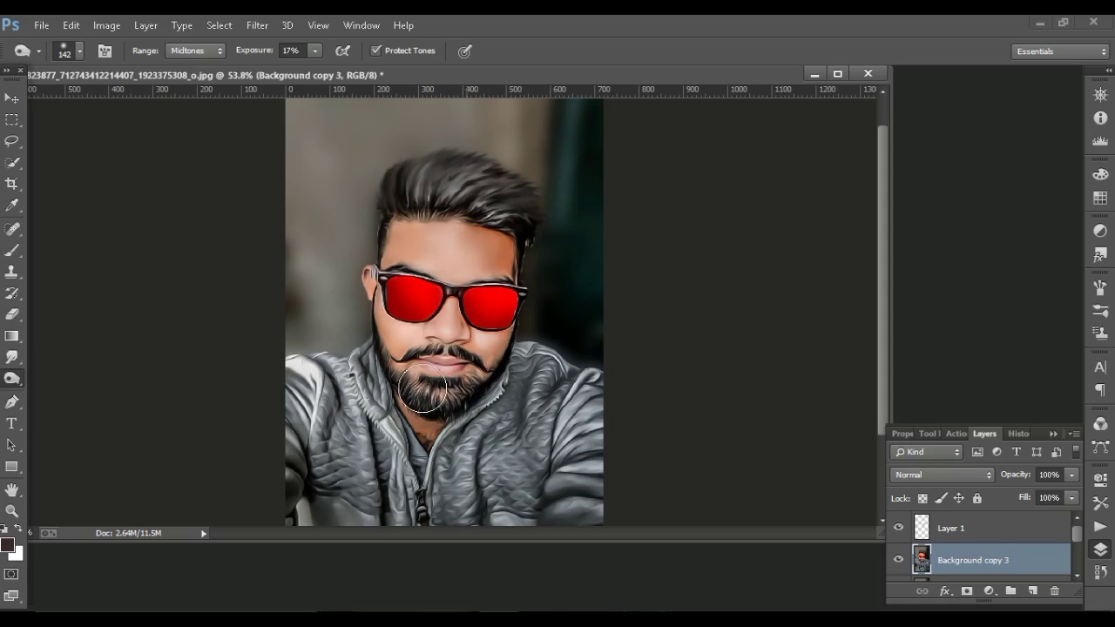
Reduce the Burn tool brush to 66 px.
{"action": "left_click", "coordinate": [79, 51]}
{"action": "left_click", "coordinate": [159, 83]}
{"action": "type", "text": "66"}
{"action": "key", "text": "Return"}
{"action": "scroll", "coordinate": [317, 240], "scroll_direction": "down", "scroll_amount": 1}
{"action": "scroll", "coordinate": [317, 239], "scroll_direction": "down", "scroll_amount": 3}
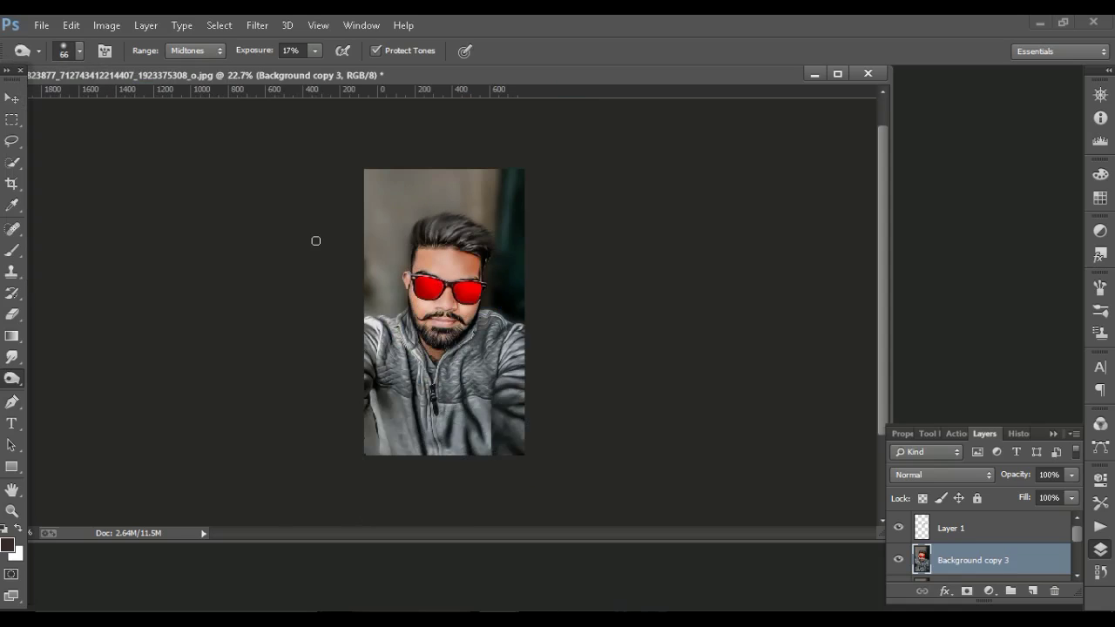
{"action": "scroll", "coordinate": [317, 235], "scroll_direction": "up", "scroll_amount": 1}
{"action": "scroll", "coordinate": [316, 233], "scroll_direction": "up", "scroll_amount": 1}
{"action": "scroll", "coordinate": [316, 231], "scroll_direction": "up", "scroll_amount": 1}
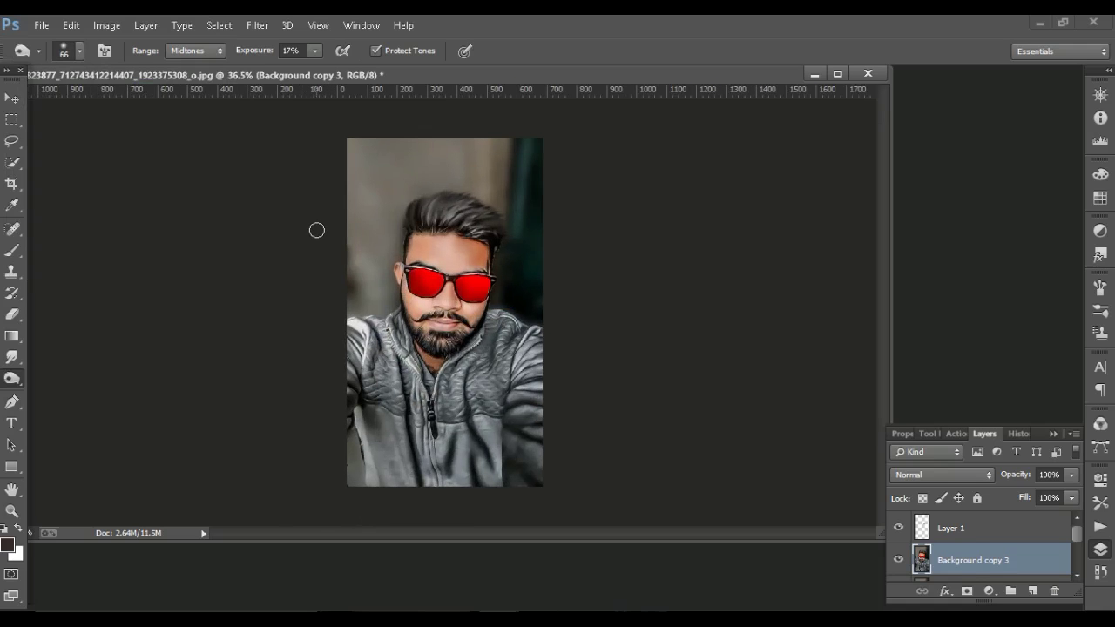
{"action": "scroll", "coordinate": [316, 230], "scroll_direction": "up", "scroll_amount": 1}
{"action": "scroll", "coordinate": [316, 230], "scroll_direction": "up", "scroll_amount": 1}
{"action": "right_click", "coordinate": [1013, 554]}
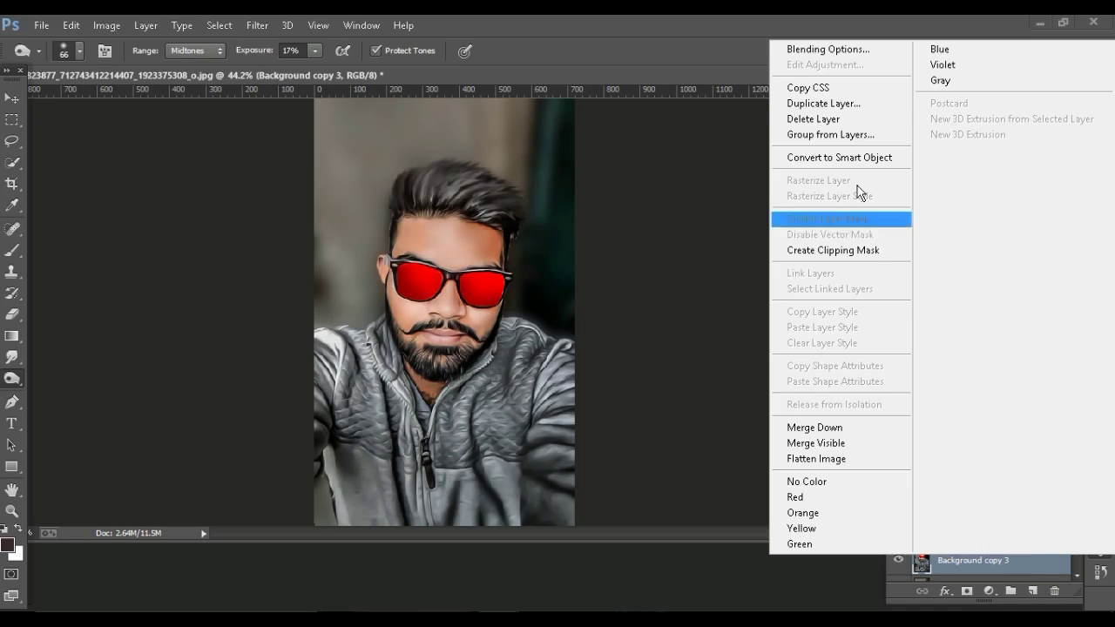
Duplicate Background copy 3 into Background copy 4 with Color blend mode.
{"action": "key", "text": "Escape"}
{"action": "key", "text": "ctrl+j"}
{"action": "left_click", "coordinate": [941, 474]}
{"action": "left_click", "coordinate": [926, 455]}
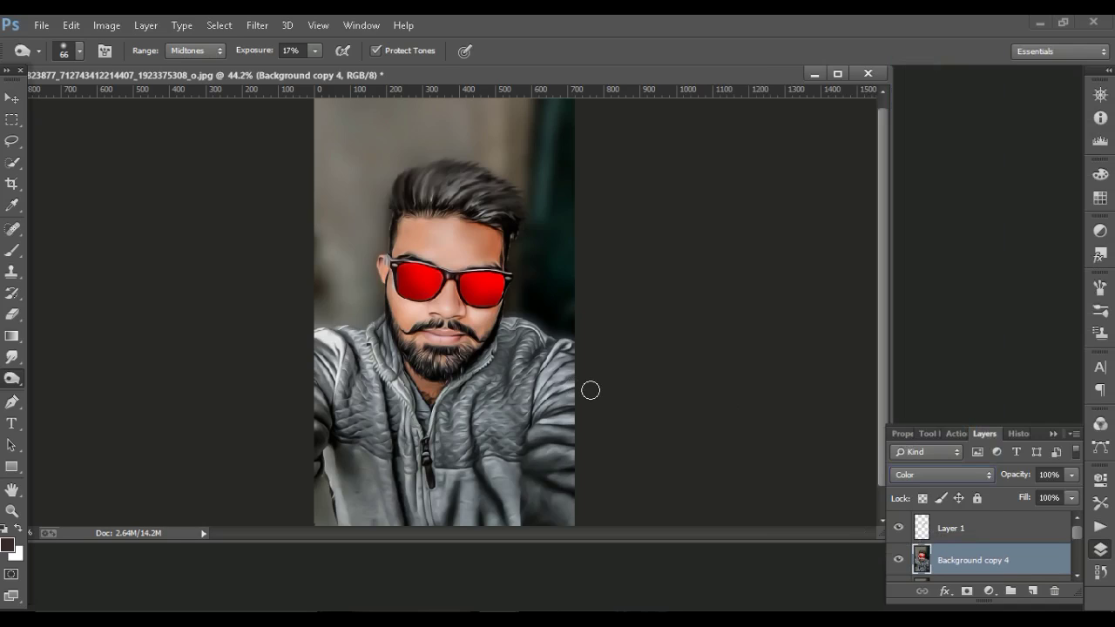
Save the portrait as a JPEG on the Desktop, replacing the existing file.
{"action": "left_click", "coordinate": [41, 25]}
{"action": "left_click", "coordinate": [119, 175]}
{"action": "left_click", "coordinate": [244, 344]}
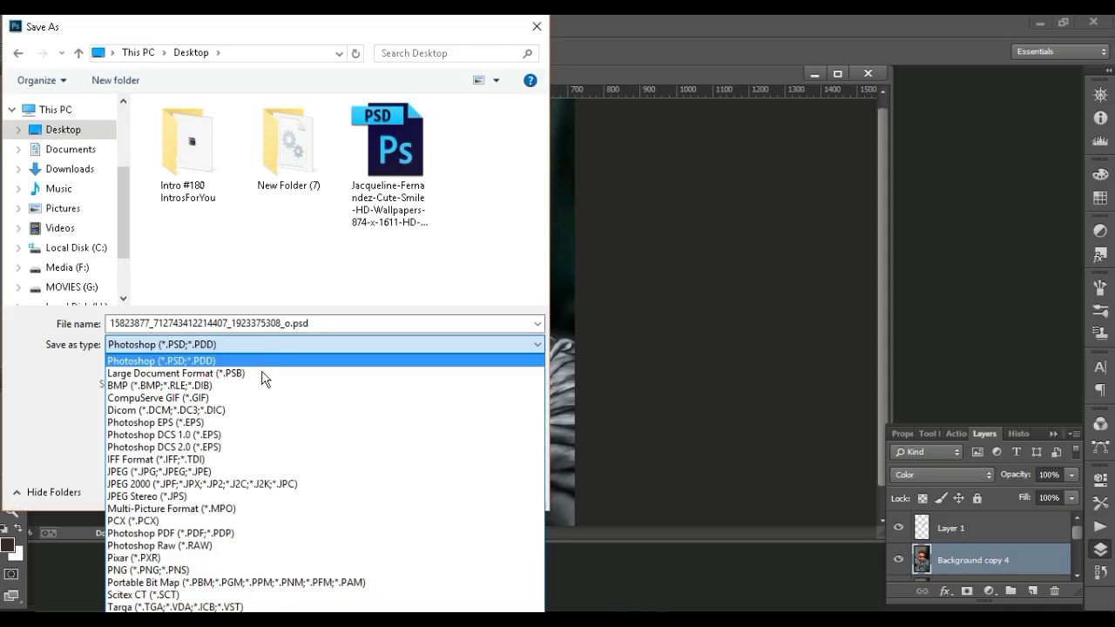
{"action": "left_click", "coordinate": [243, 471]}
{"action": "left_click", "coordinate": [417, 490]}
{"action": "left_click", "coordinate": [642, 332]}
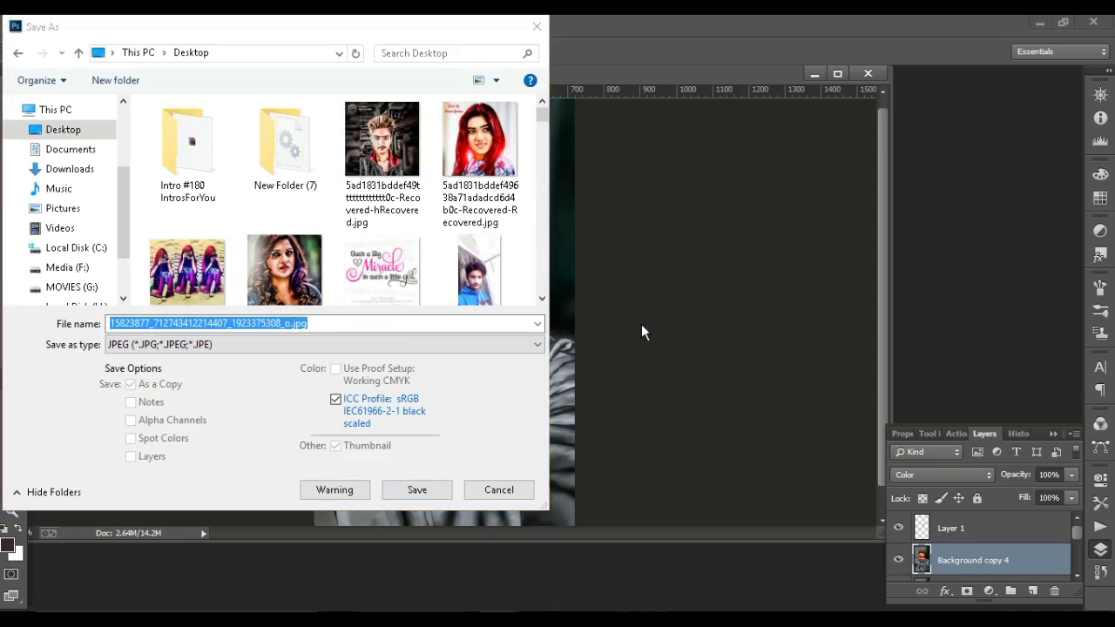
{"action": "left_click", "coordinate": [270, 322]}
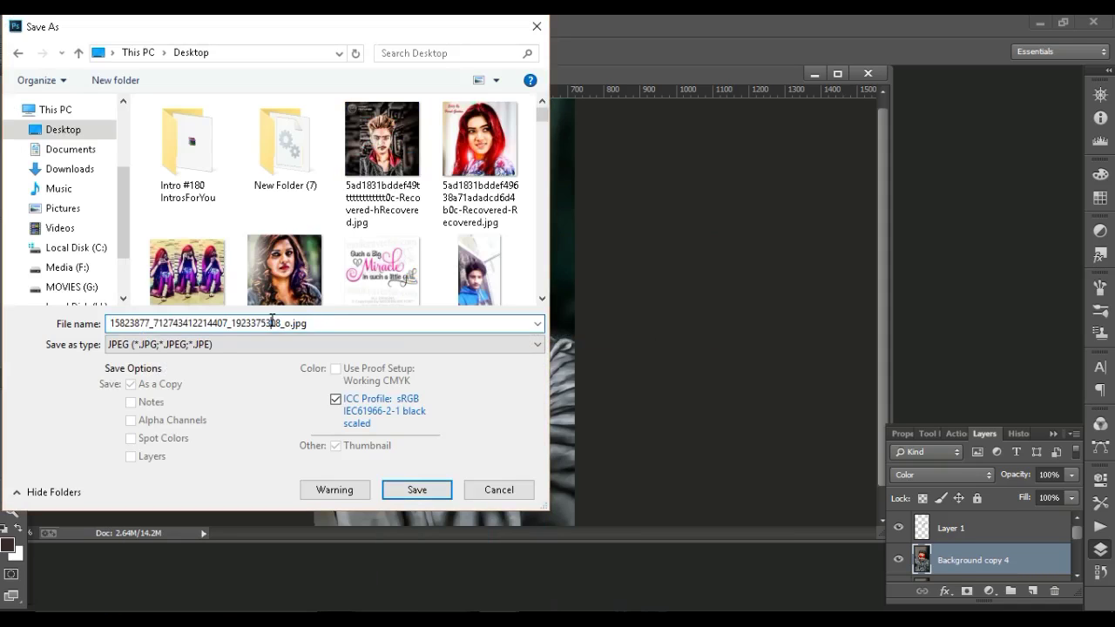